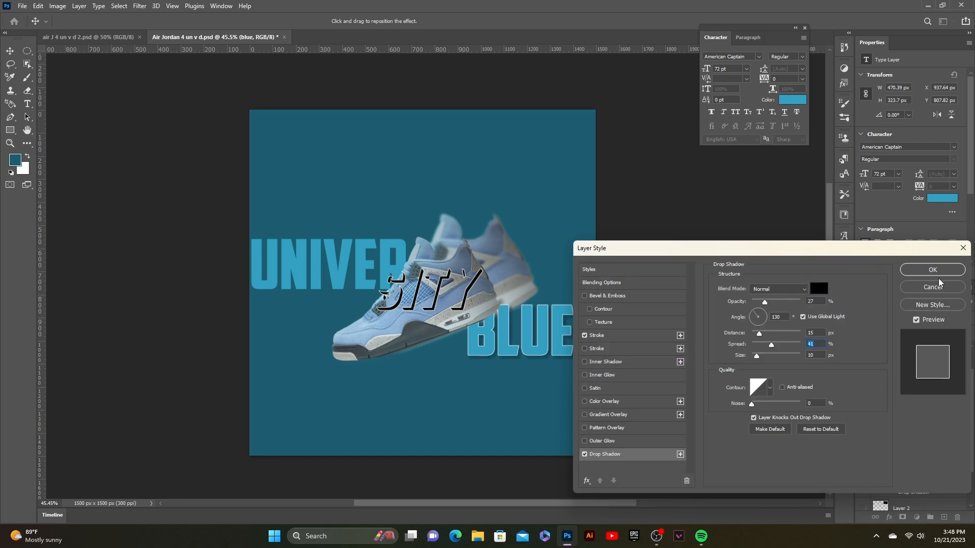
- Apply drop shadow layer styles to the BLUE and SITY text layers, confirming each dialog
click(933, 269)
double_click(914, 398)
click(602, 441)
click(933, 269)
click(605, 455)
click(821, 293)
click(594, 418)
click(833, 291)
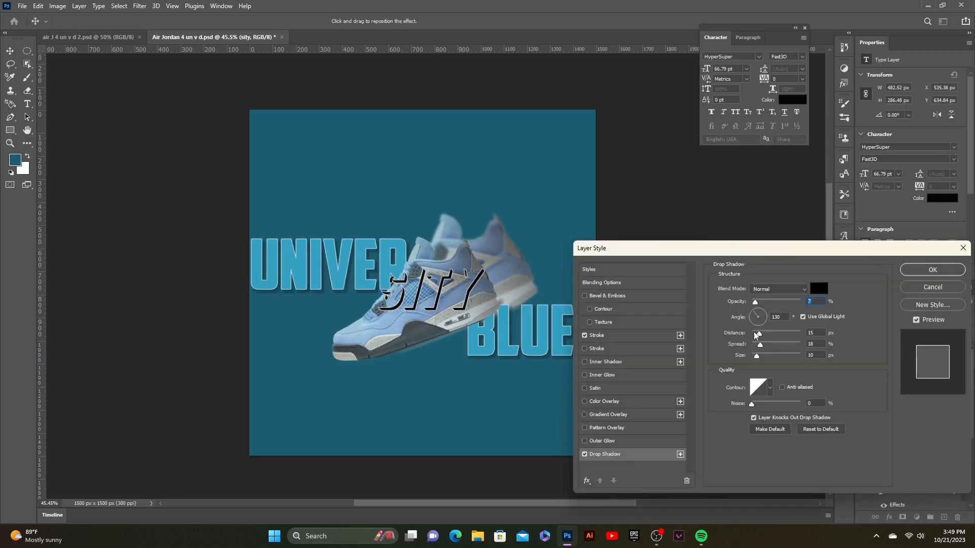
click(932, 270)
- Reposition the SITY text over the shoe
click(651, 305)
drag(484, 322, 461, 305)
key(Return)
click(574, 142)
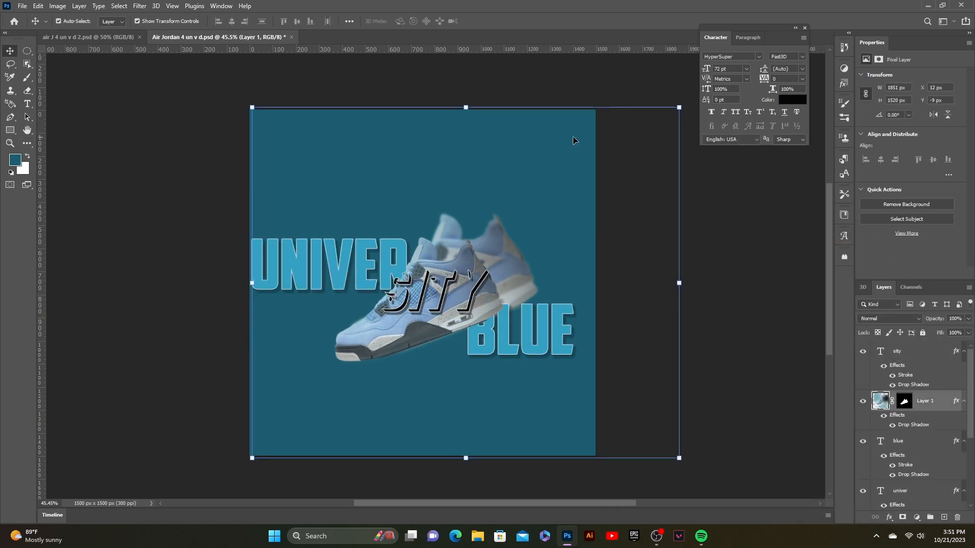
- Select the shoe copy layer and reset the default black and white colors
click(206, 108)
click(880, 401)
key(b)
click(14, 160)
click(831, 290)
scroll(909, 432, down, 5)
click(881, 480)
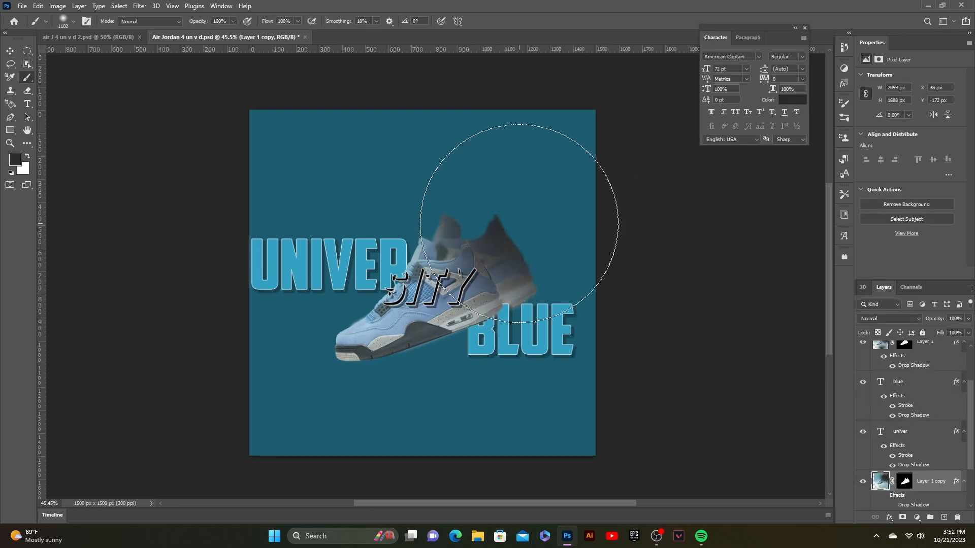
- Add an "air" text layer near the top-left of the canvas
key(v)
click(425, 283)
key(t)
click(291, 165)
text(air)
- Add a "jordan" text layer and move it below the shoe layer in the stack
click(357, 202)
text(jordan)
drag(517, 208, 595, 402)
drag(900, 351, 900, 451)
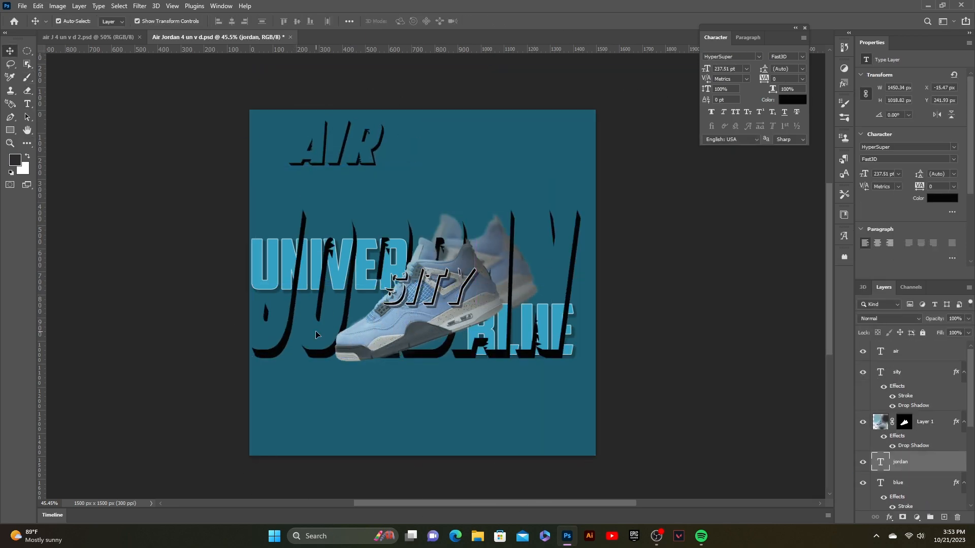
- Scale the JORDAN text down beneath AIR and color the AIR text light blue
click(831, 290)
drag(580, 357, 373, 264)
click(792, 99)
drag(335, 147, 296, 146)
click(792, 99)
click(831, 290)
drag(335, 203, 310, 184)
- Restyle the JORDAN text with a new font, a light color and a stroke effect
click(759, 56)
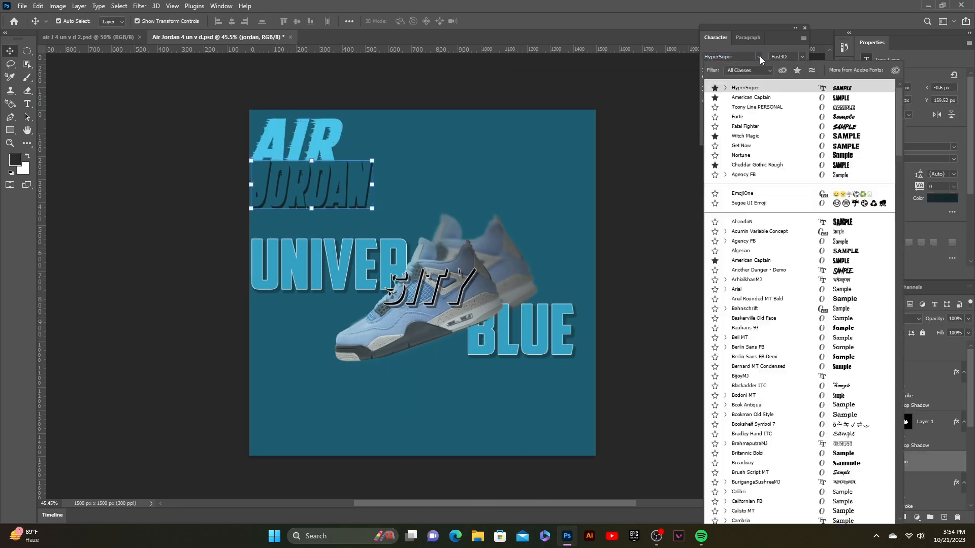
click(792, 100)
drag(370, 205, 308, 183)
drag(343, 161, 320, 158)
click(509, 21)
double_click(929, 351)
click(832, 290)
double_click(927, 502)
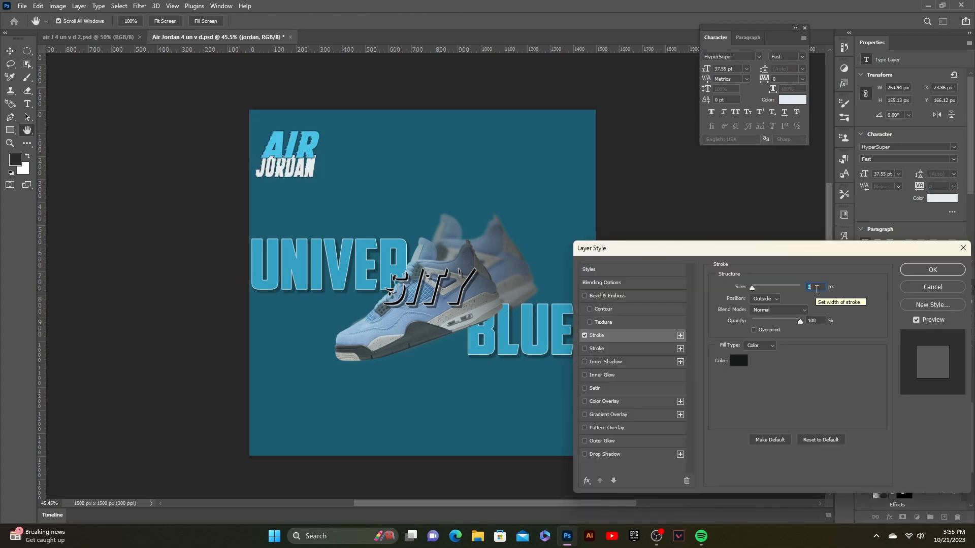
click(933, 270)
- Add a large "4" beside AIR JORDAN and color it light blue
text(4)
click(10, 51)
drag(383, 130, 334, 165)
click(759, 57)
click(751, 96)
click(792, 99)
click(832, 290)
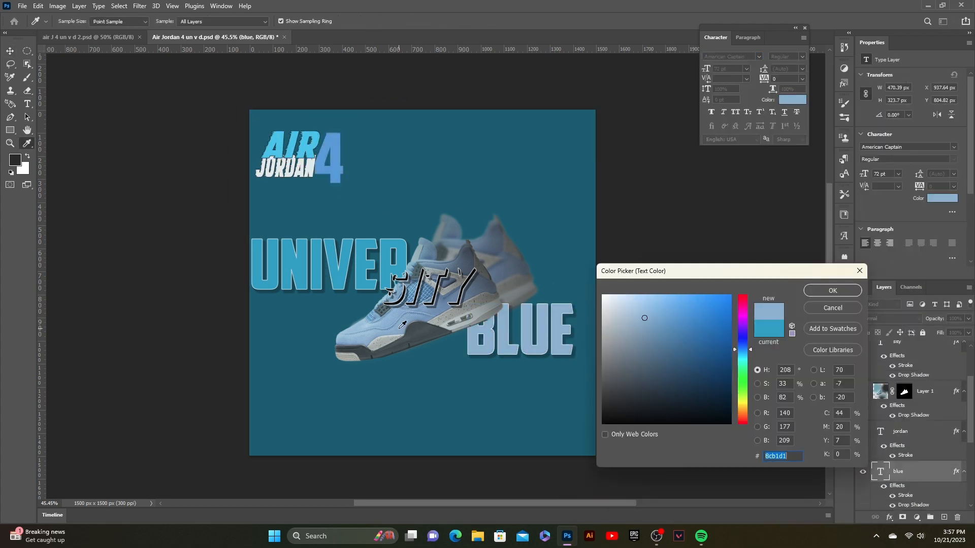
- Pick a new light blue text color for the BLUE text
click(792, 100)
mouse_move(742, 349)
mouse_down()
mouse_move(745, 405)
mouse_move(744, 360)
mouse_up()
click(650, 315)
click(833, 290)
- Paint dark shading along the bottom of the background with the Brush tool
scroll(918, 447, down, 8)
click(928, 494)
key(b)
scroll(447, 406, down, 2)
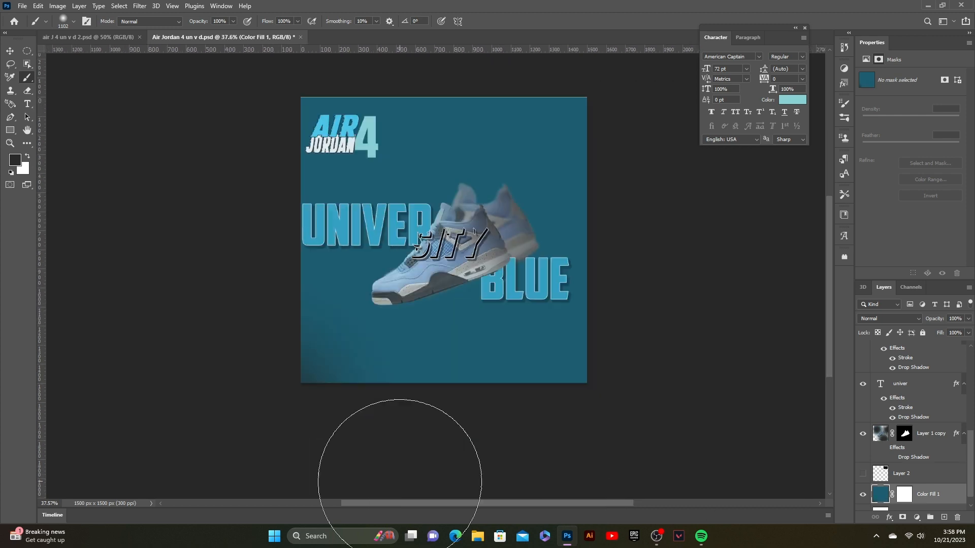
drag(400, 478, 543, 457)
drag(483, 80, 300, 66)
drag(662, 153, 667, 272)
- Show the dark texture layer and transform it to cover the canvas
key(v)
scroll(571, 385, up, 1)
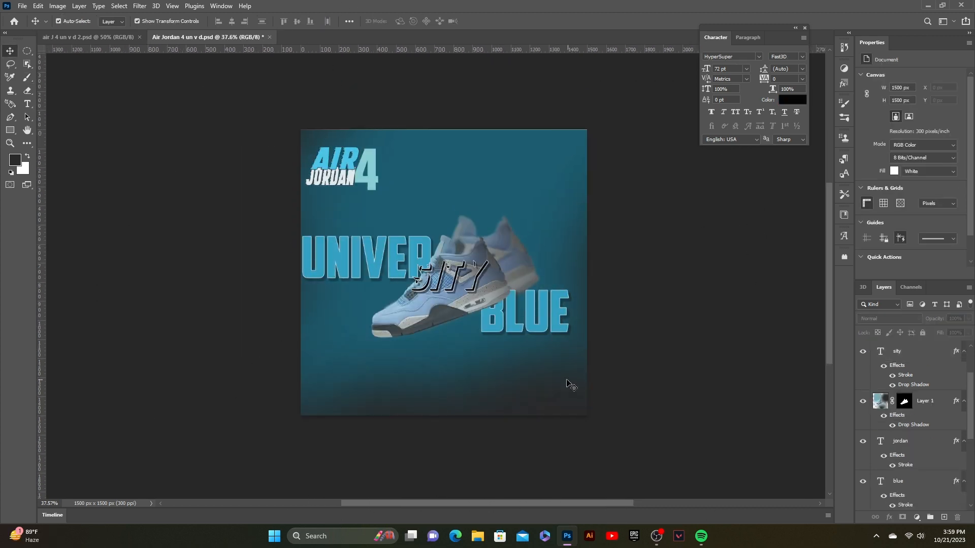
scroll(919, 447, down, 8)
click(863, 459)
drag(538, 145, 314, 135)
drag(901, 458, 902, 357)
drag(358, 164, 646, 431)
click(503, 21)
- Reduce the texture layer's opacity
click(968, 319)
drag(951, 330, 908, 331)
click(709, 297)
drag(708, 297, 723, 285)
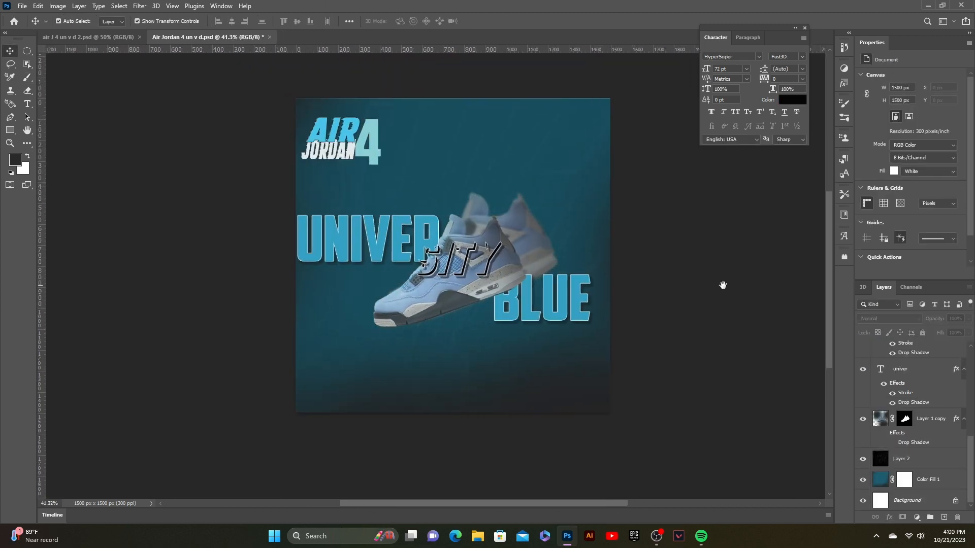
- Draw a sweeping curved line across the canvas with the Pen tool
click(462, 145)
key(p)
click(265, 140)
drag(420, 175, 495, 165)
drag(577, 222, 577, 250)
drag(415, 342, 396, 368)
- Stroke the curve with color #8ab2d3 and move its layer below the shoe
double_click(930, 352)
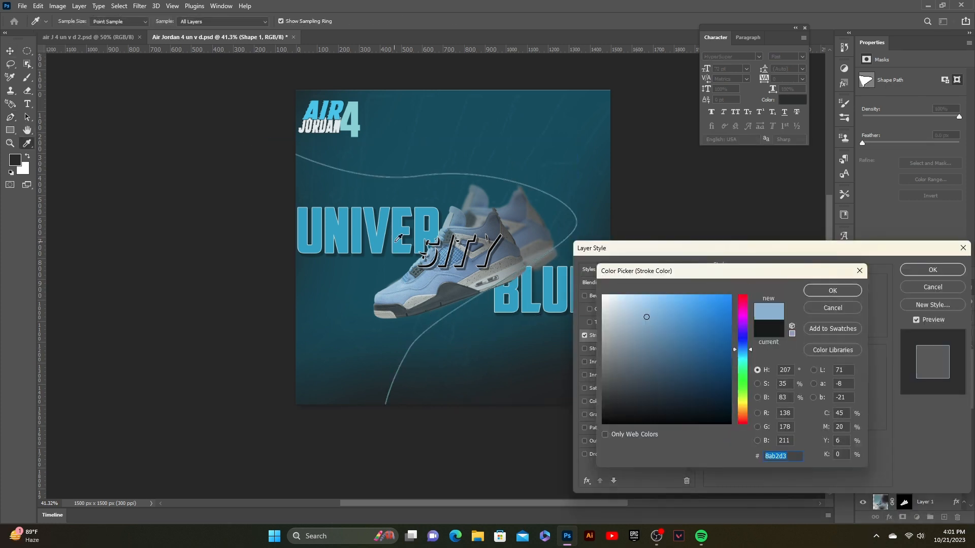
click(833, 291)
mouse_move(877, 362)
mouse_down()
mouse_move(870, 509)
mouse_move(874, 416)
mouse_up()
drag(599, 122, 637, 158)
key(Return)
click(637, 158)
click(902, 443)
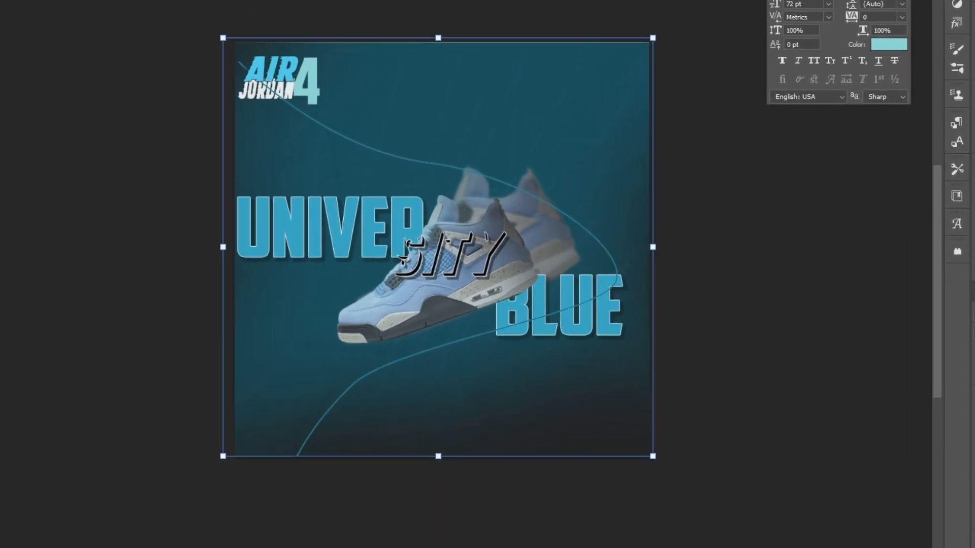
- Add a teal Solid Color fill layer above the background
key(b)
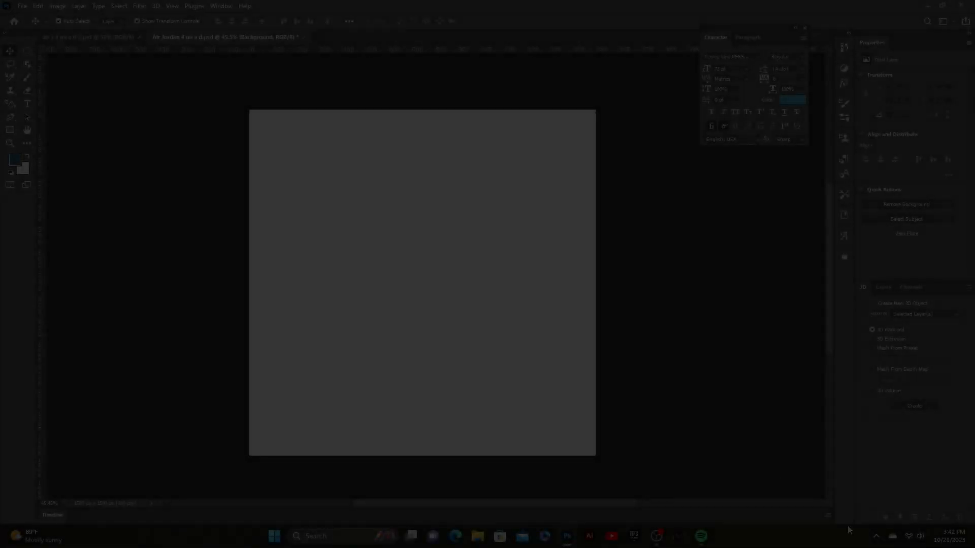
click(883, 287)
click(917, 517)
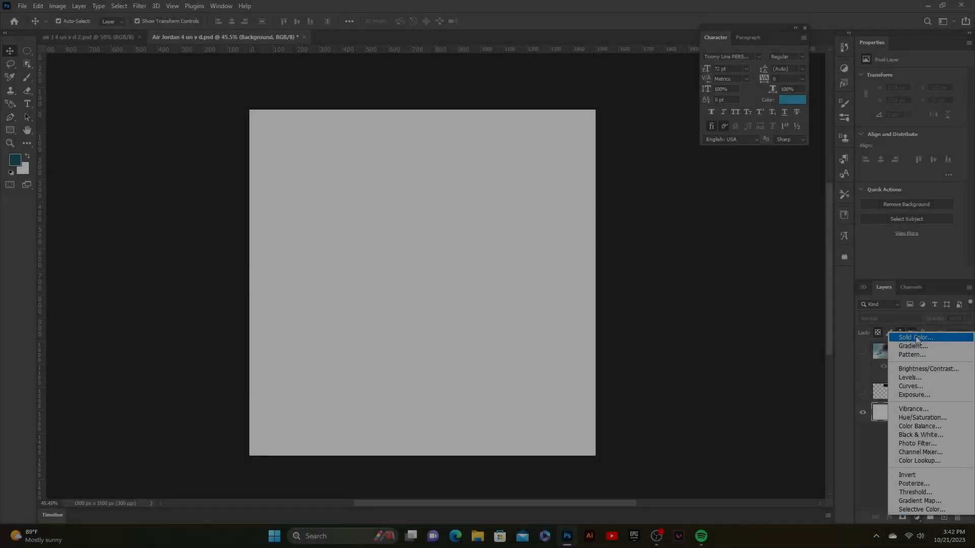
click(915, 337)
click(823, 294)
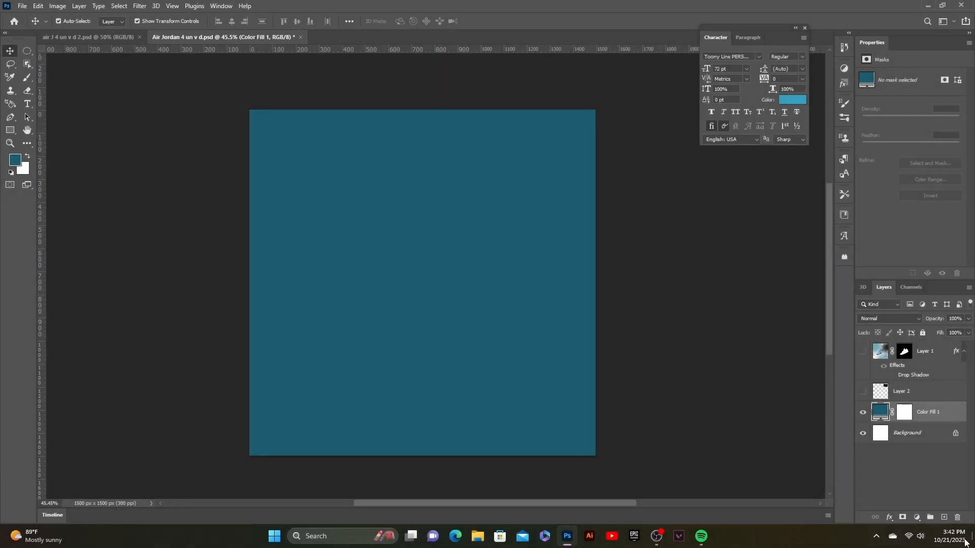
- Show the shoe layer and scale it down to the center of the canvas
click(863, 351)
click(925, 351)
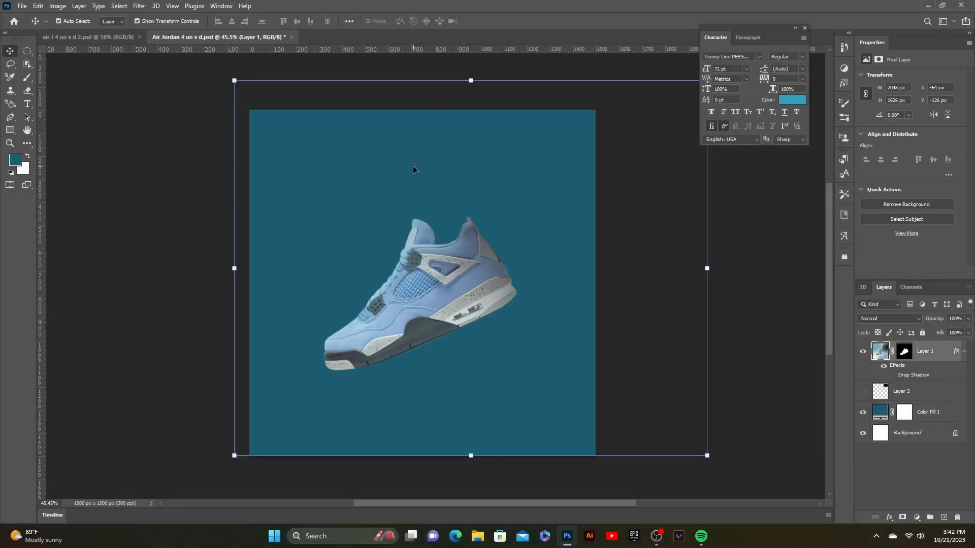
drag(717, 459, 561, 333)
drag(399, 238, 439, 292)
click(504, 21)
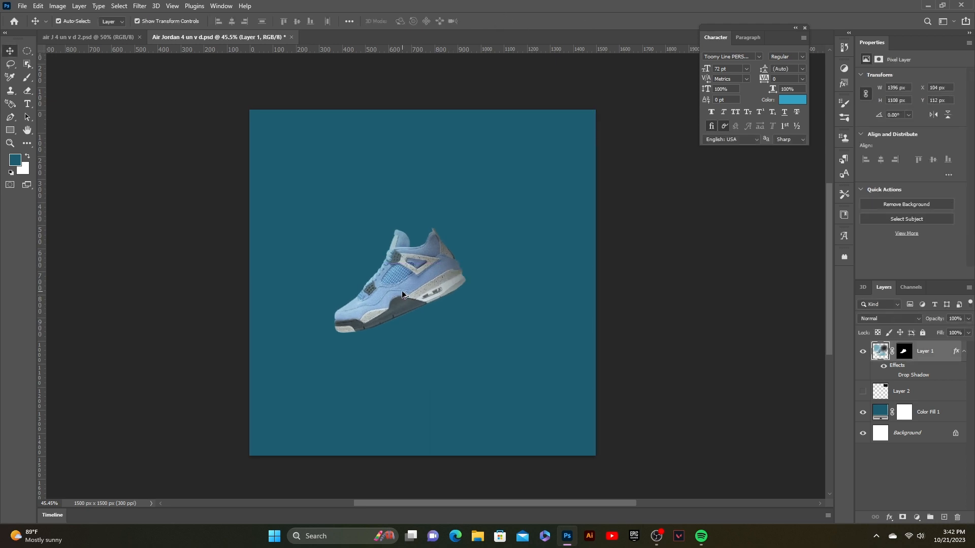
- Duplicate the shoe layer and enlarge the copy
drag(403, 294, 420, 315)
drag(438, 278, 441, 283)
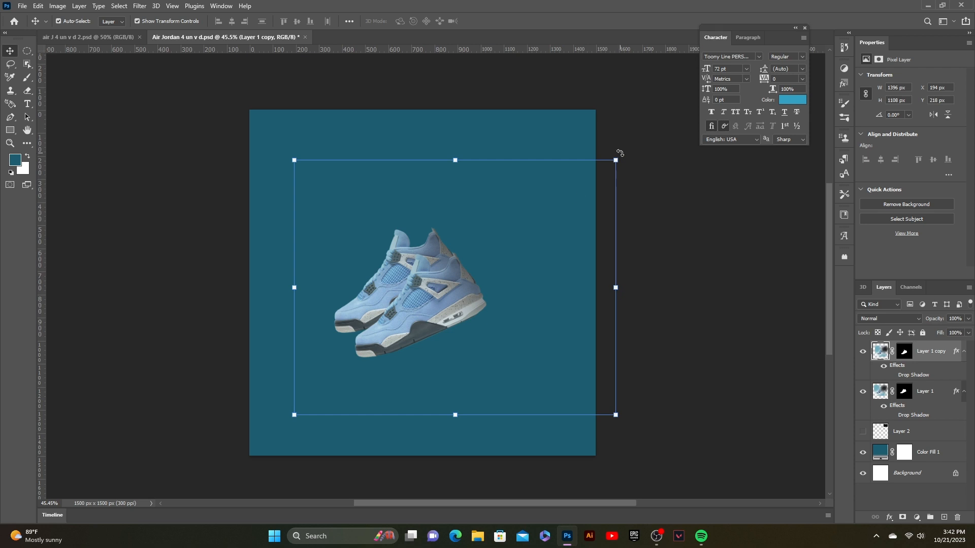
drag(615, 160, 694, 96)
drag(500, 264, 475, 277)
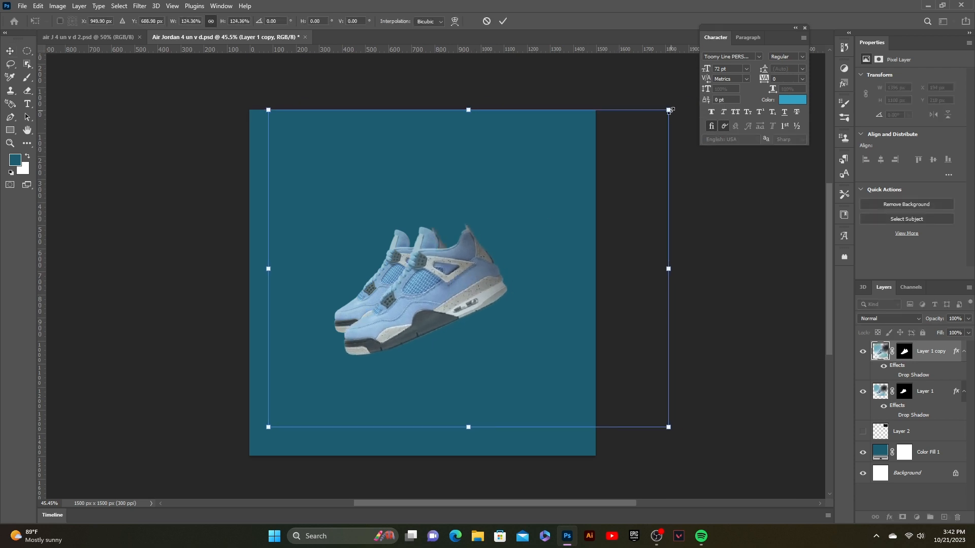
drag(671, 110, 677, 105)
click(883, 366)
drag(450, 240, 455, 291)
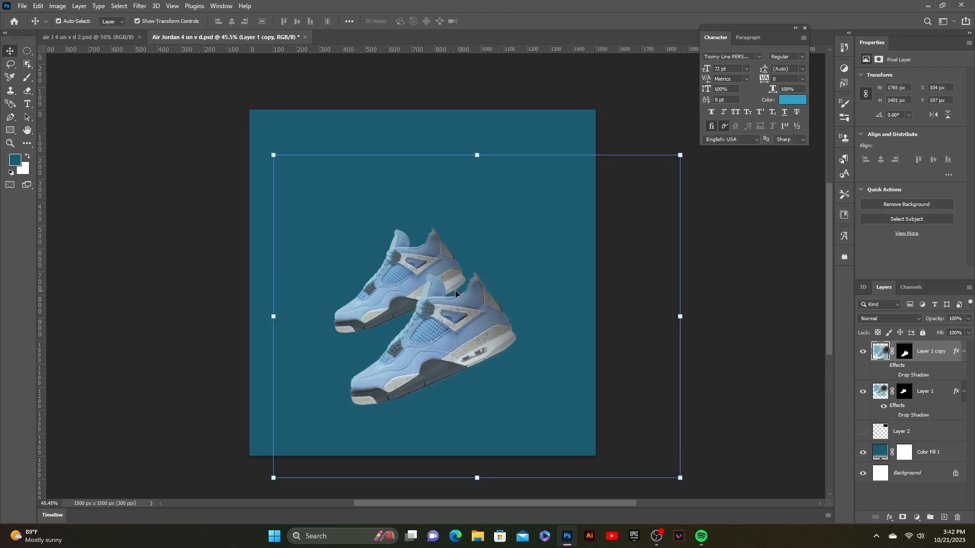
- Rescale and reposition the shoe copy so it overlaps the original toward the upper right
drag(495, 319, 515, 314)
drag(391, 282, 342, 312)
click(453, 311)
drag(699, 152, 747, 112)
drag(466, 337, 435, 312)
click(502, 20)
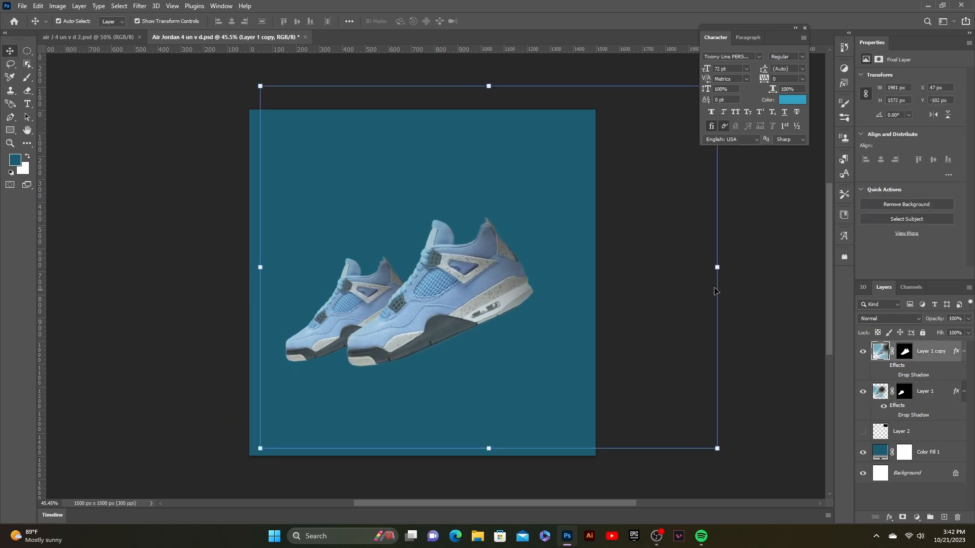
- Reorder the shoe layers so the original sits above the copy, and shift it into place
click(363, 298)
drag(363, 298, 346, 308)
drag(932, 351, 931, 406)
click(753, 309)
drag(364, 305, 436, 305)
click(545, 268)
click(495, 284)
click(432, 307)
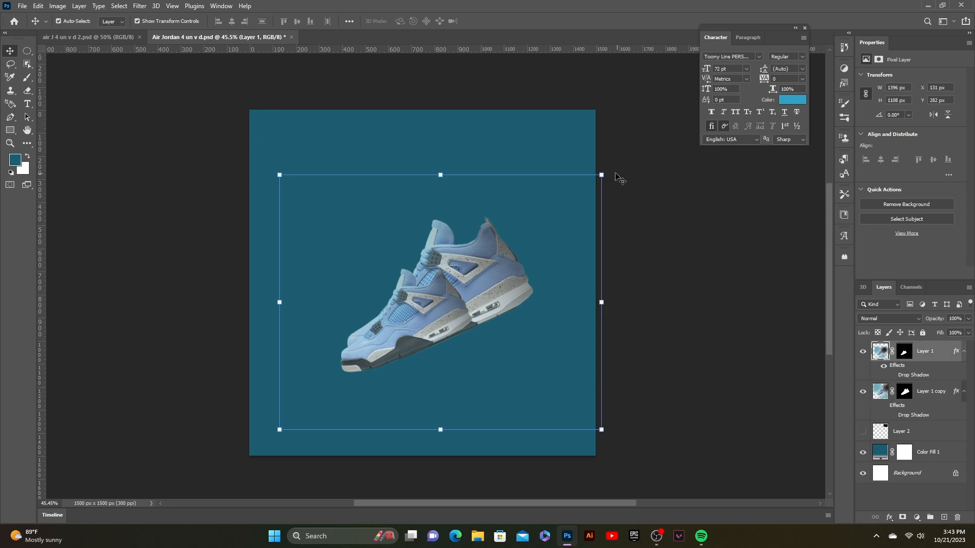
- Enlarge the front shoe with Free Transform and nudge it into place
key(ctrl+t)
drag(601, 174, 661, 119)
click(503, 21)
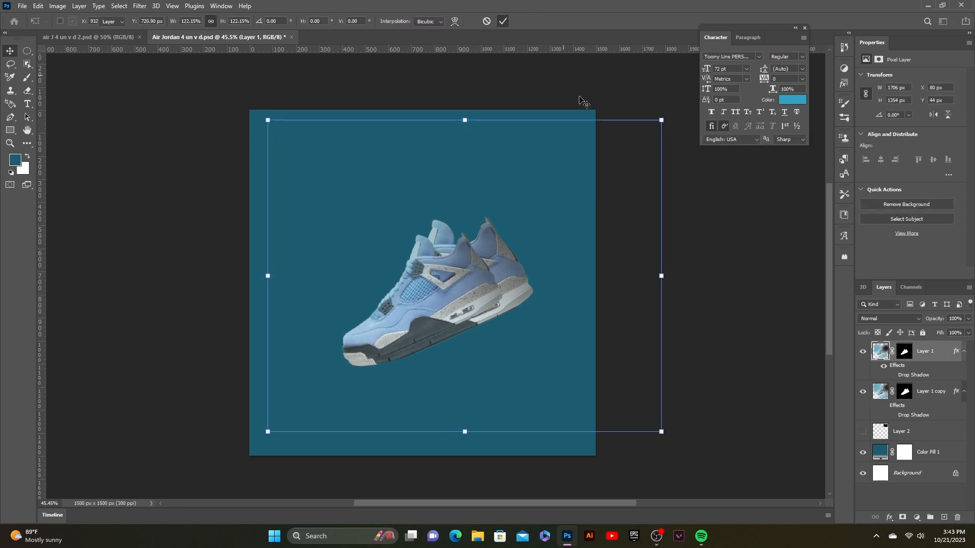
click(582, 98)
drag(448, 282, 440, 288)
click(672, 249)
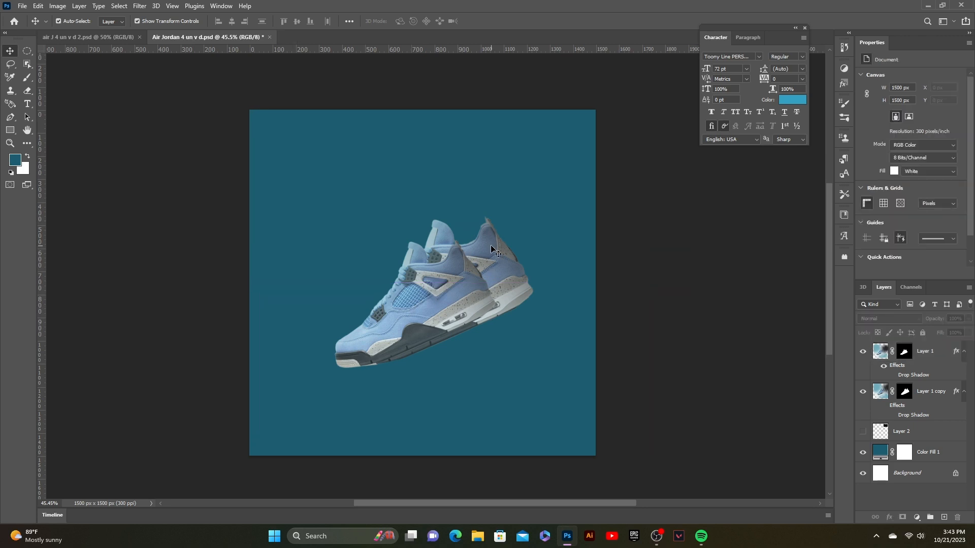
click(491, 245)
- Apply a Gaussian Blur to the shoe copy layer
click(140, 5)
mouse_move(153, 135)
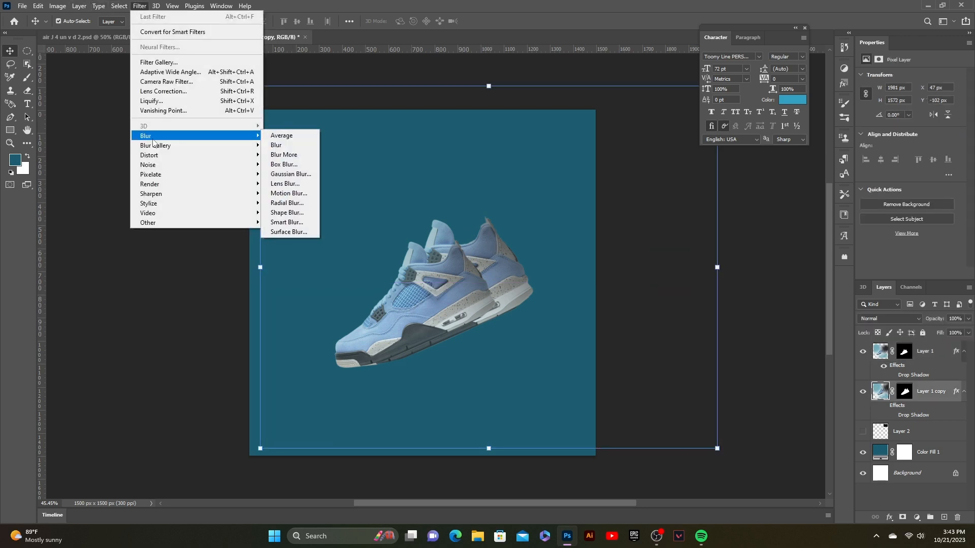
click(286, 174)
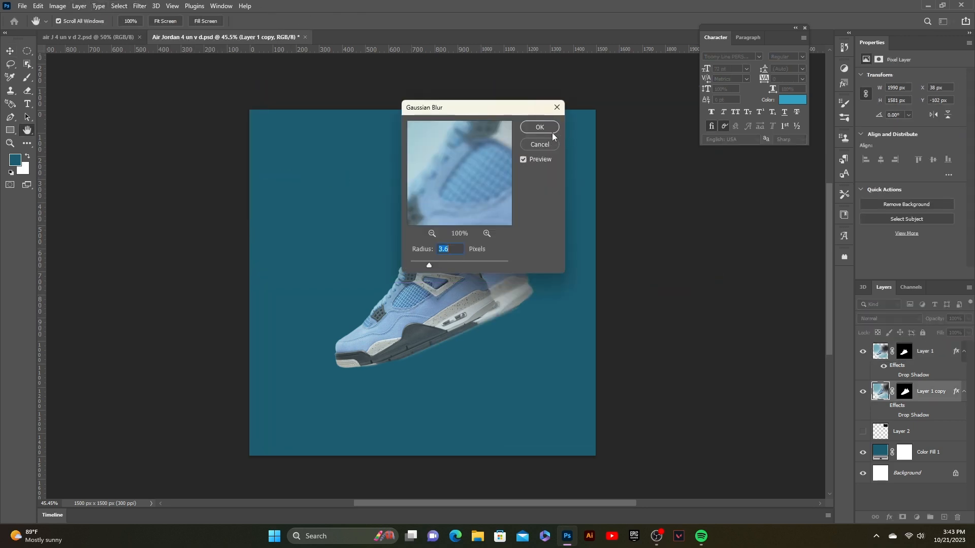
drag(525, 108, 286, 199)
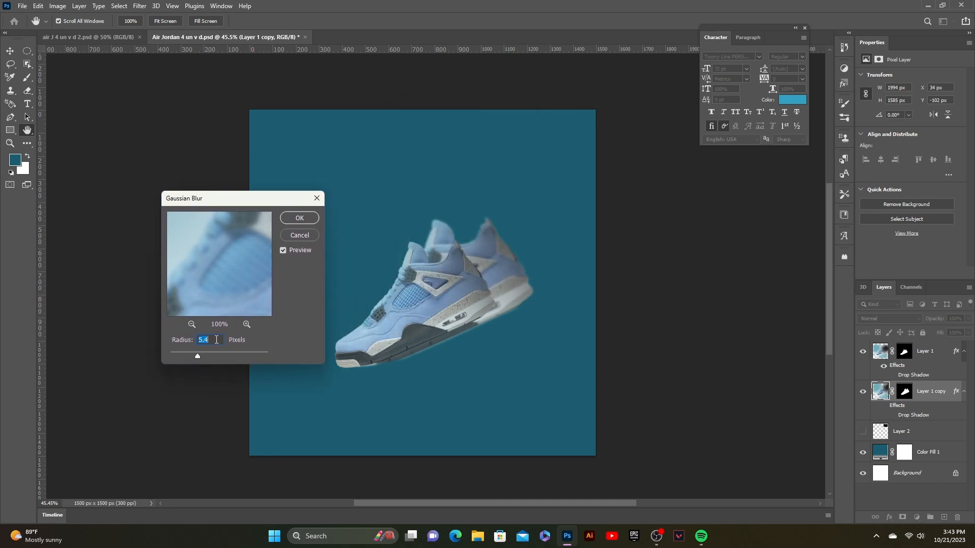
mouse_move(220, 361)
mouse_down()
mouse_move(266, 358)
mouse_move(208, 360)
mouse_up()
click(301, 220)
- Nudge the blurred shoe copy into place
click(460, 277)
mouse_move(450, 277)
mouse_down()
mouse_move(440, 277)
mouse_move(447, 282)
mouse_up()
click(675, 258)
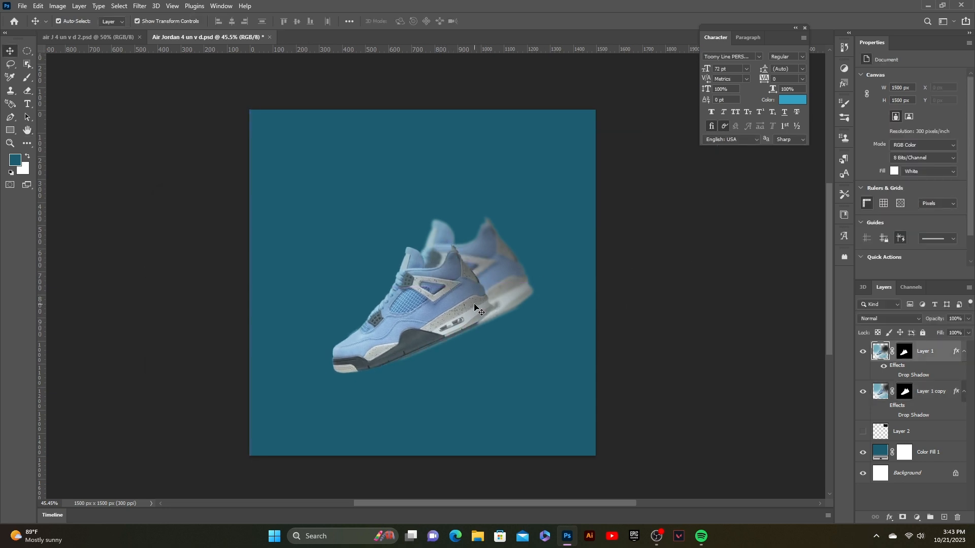
- Rotate the front shoe layer about 4.4°
click(475, 305)
click(636, 251)
click(454, 282)
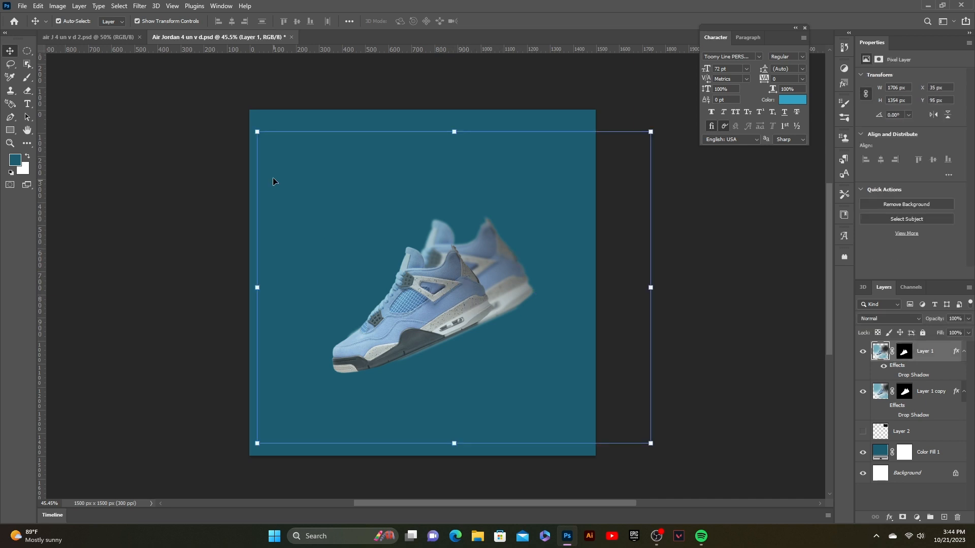
drag(253, 120, 270, 100)
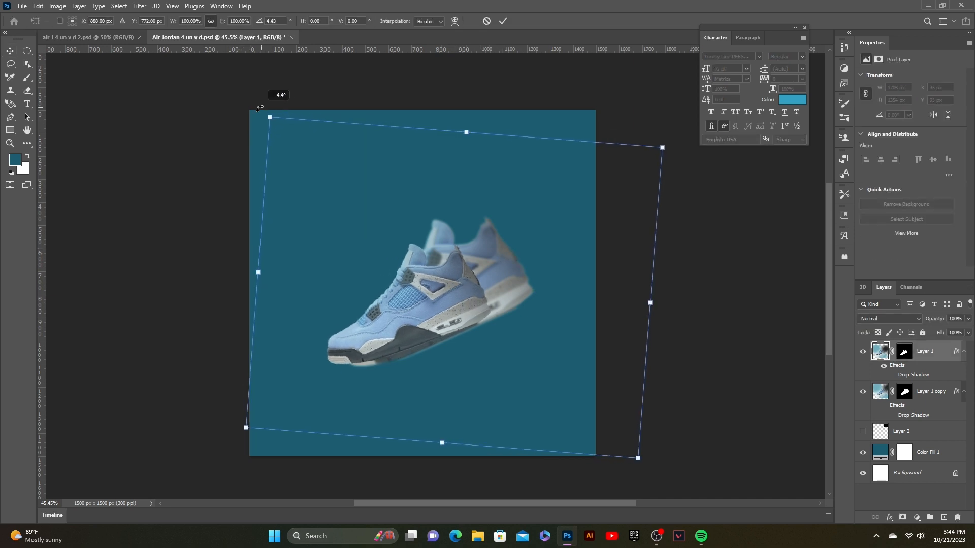
drag(395, 319, 391, 317)
drag(659, 144, 669, 137)
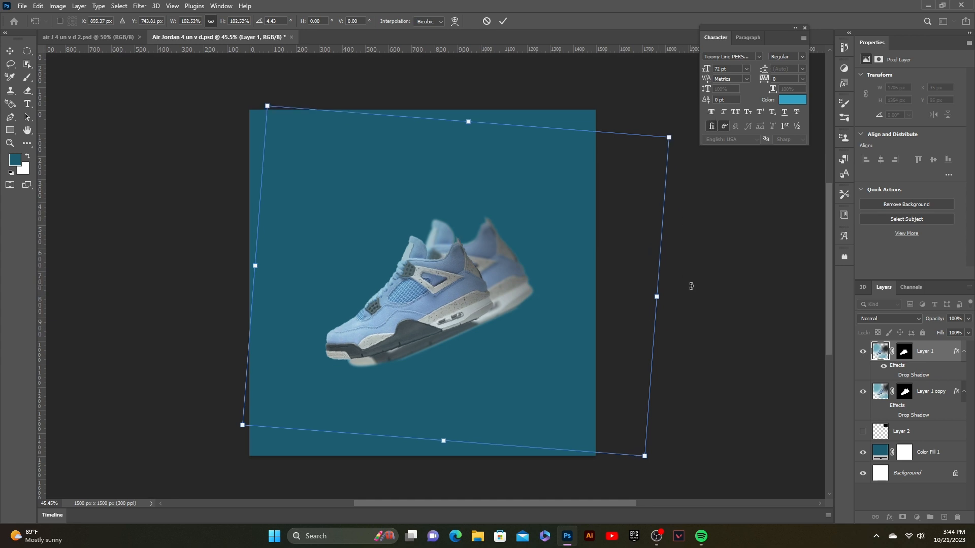
click(503, 21)
- Rotate the blurred shoe copy about 3° and nudge it into place
key(alt+[)
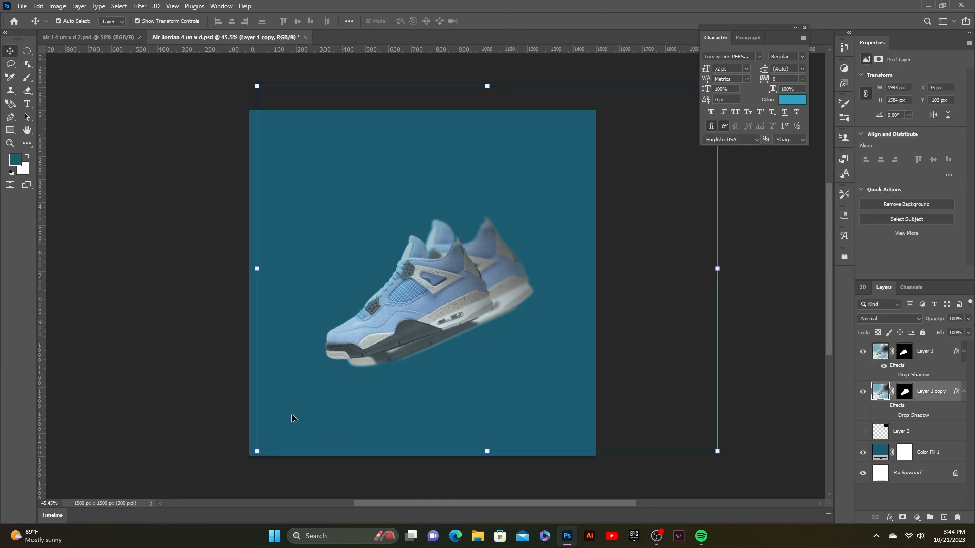
drag(247, 84, 252, 68)
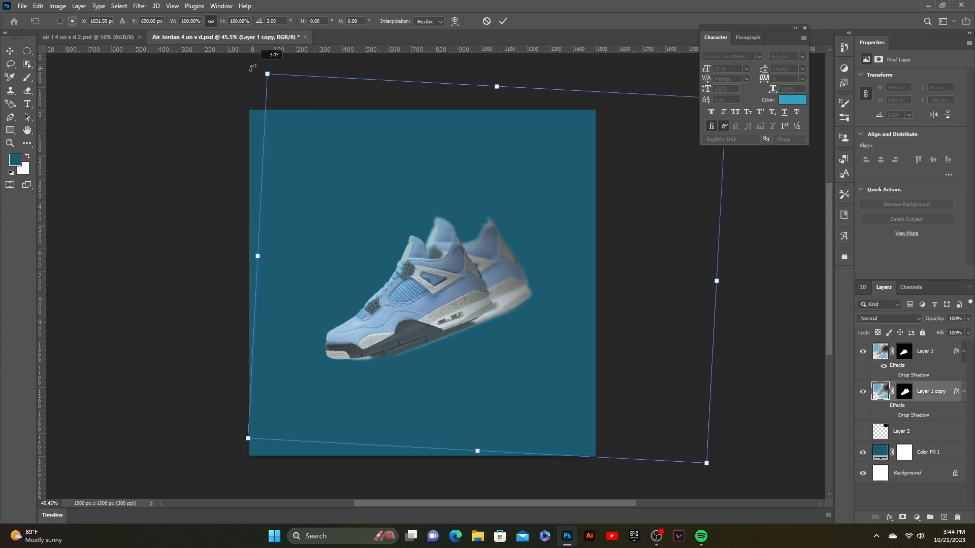
click(503, 21)
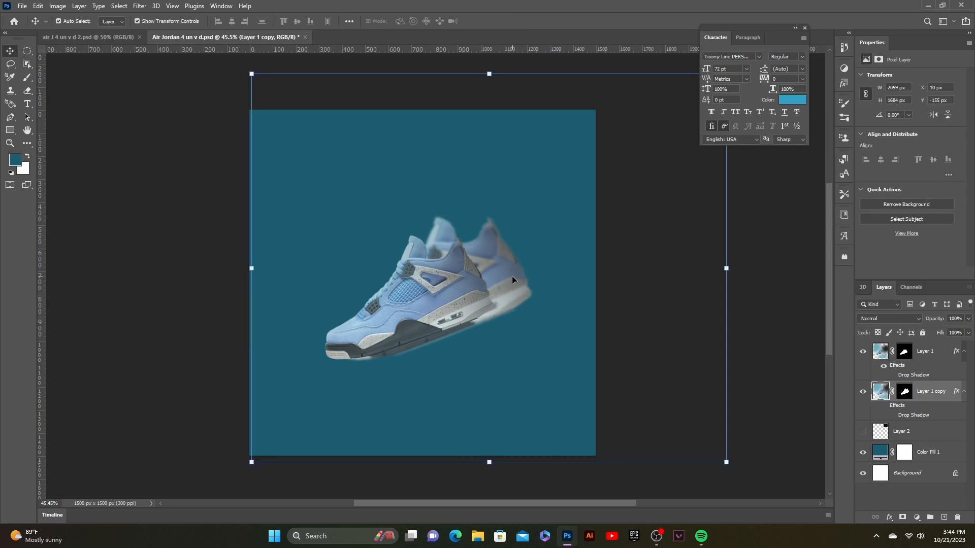
drag(512, 276, 506, 277)
click(784, 304)
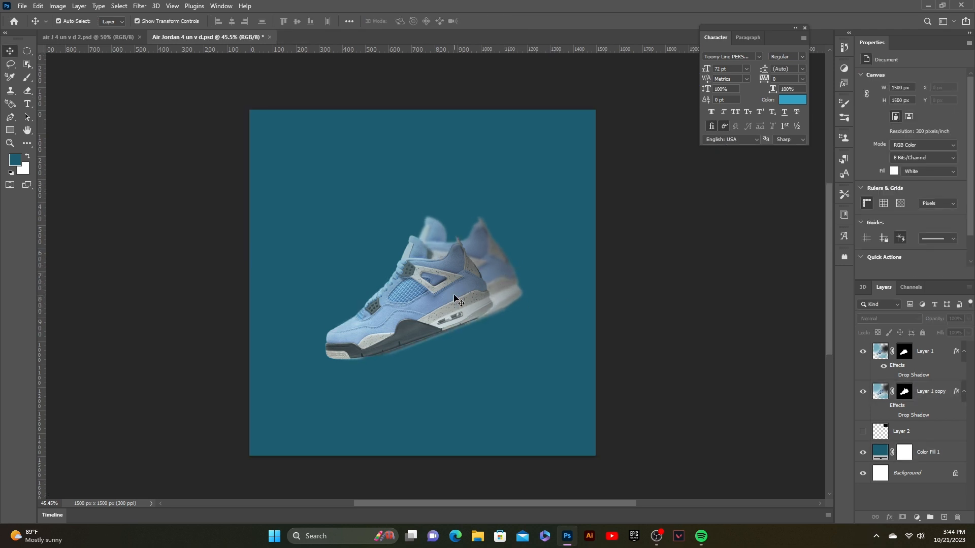
- Give the front shoe a light grey drop shadow with 3% opacity and 18% spread
click(428, 301)
click(889, 518)
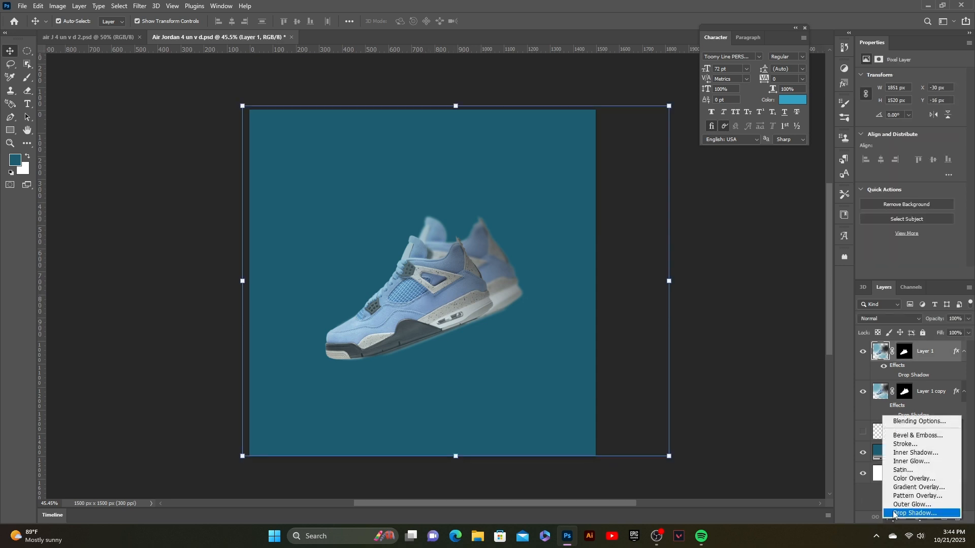
click(908, 511)
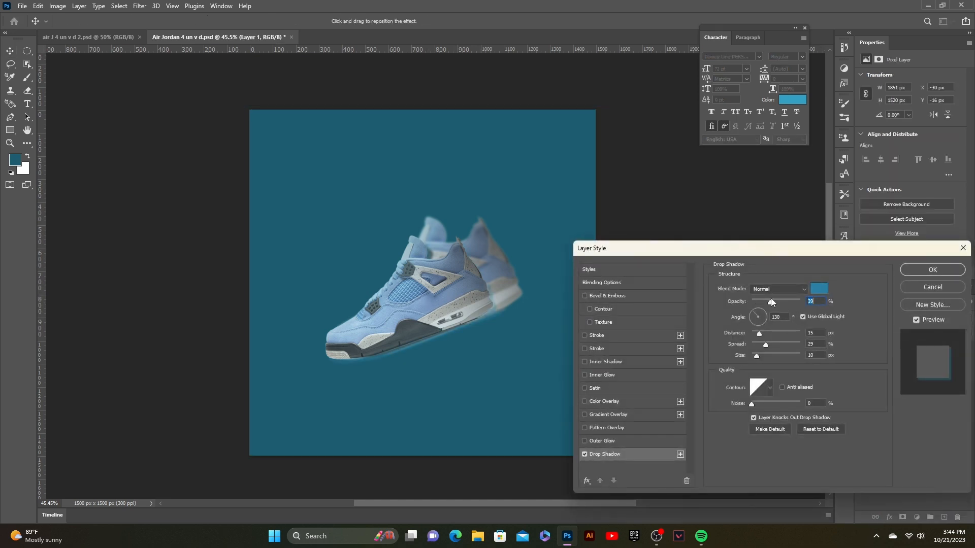
click(818, 289)
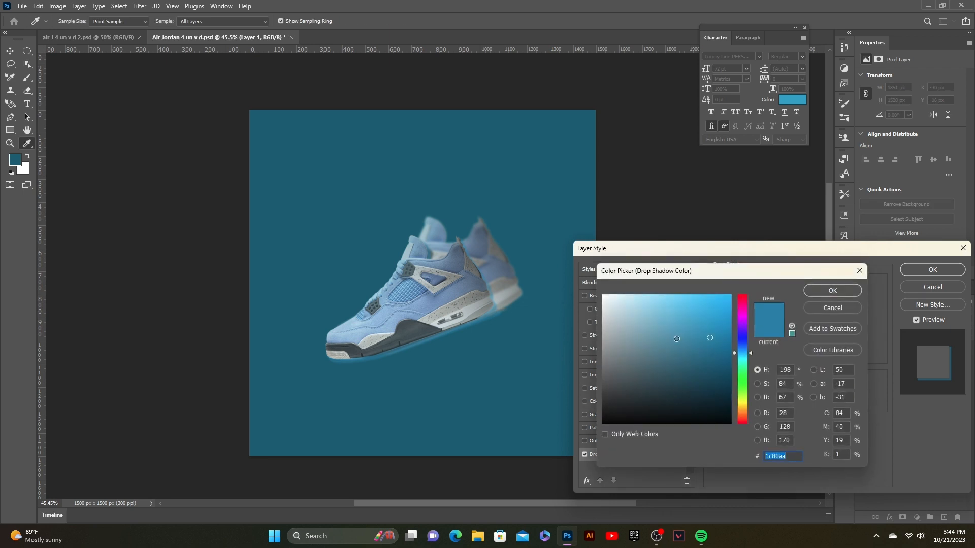
click(604, 343)
click(608, 338)
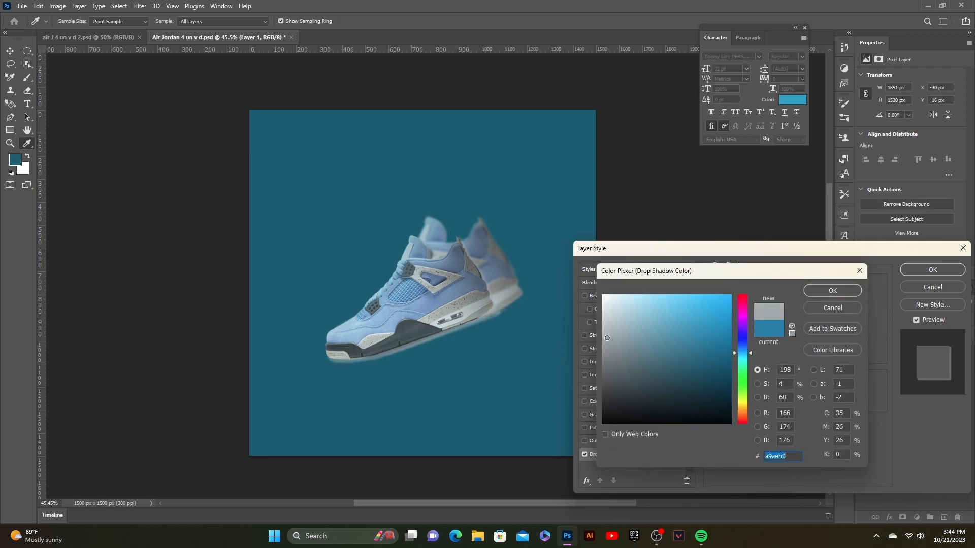
click(825, 293)
drag(775, 299, 754, 303)
drag(766, 345, 762, 346)
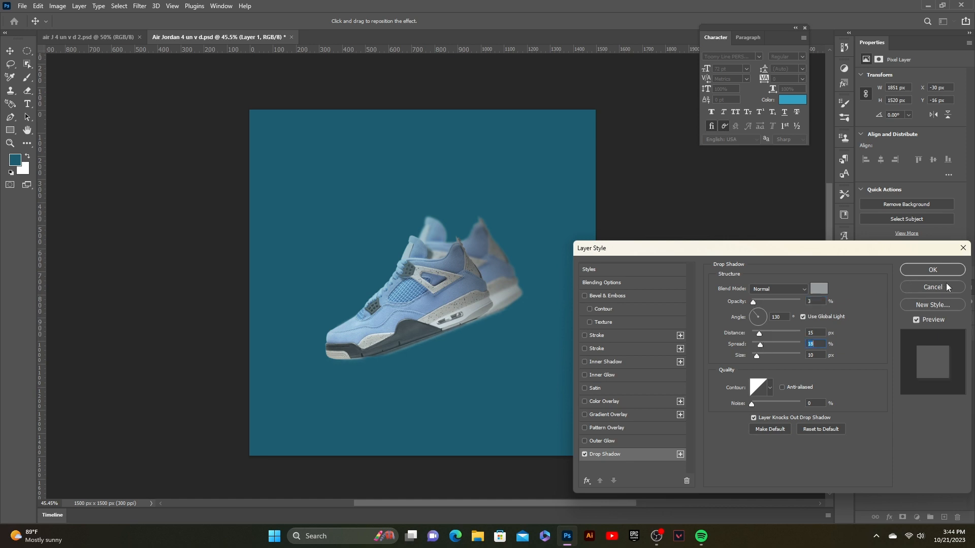
click(933, 270)
- Nudge the blurred shoe copy slightly left and down behind the front shoe
click(504, 277)
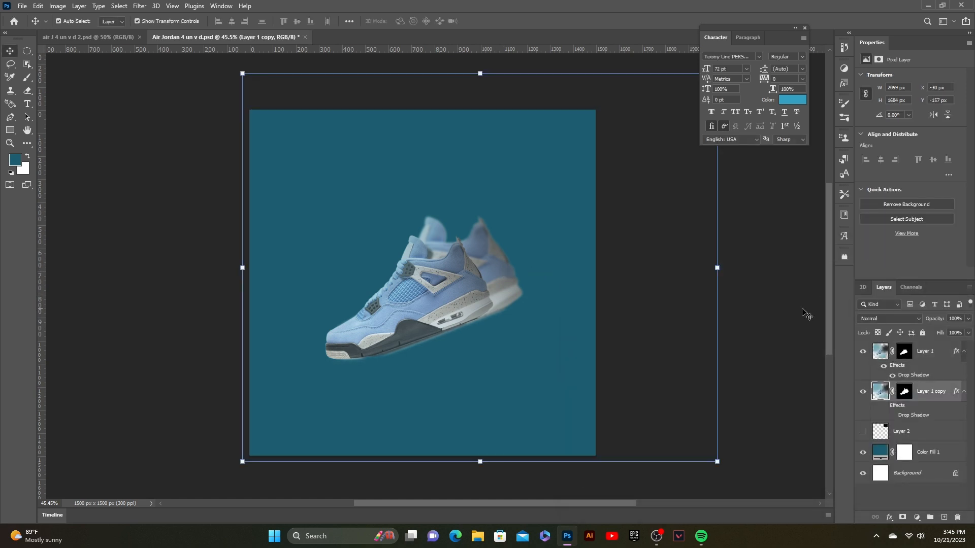
drag(407, 315, 400, 315)
key(Down)
key(Down)
key(Down)
key(Down)
key(Down)
key(Down)
key(Down)
key(Down)
click(708, 318)
click(503, 297)
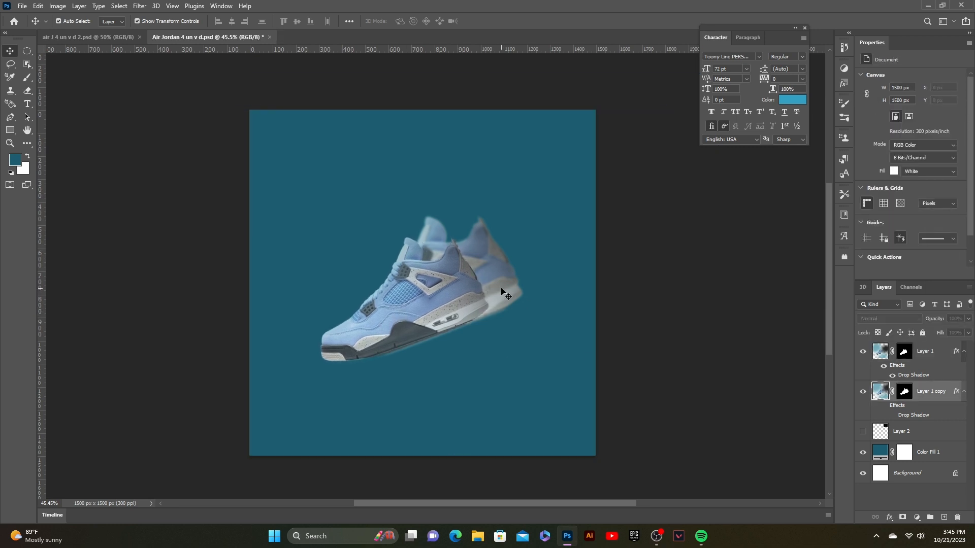
drag(465, 301, 463, 301)
click(716, 317)
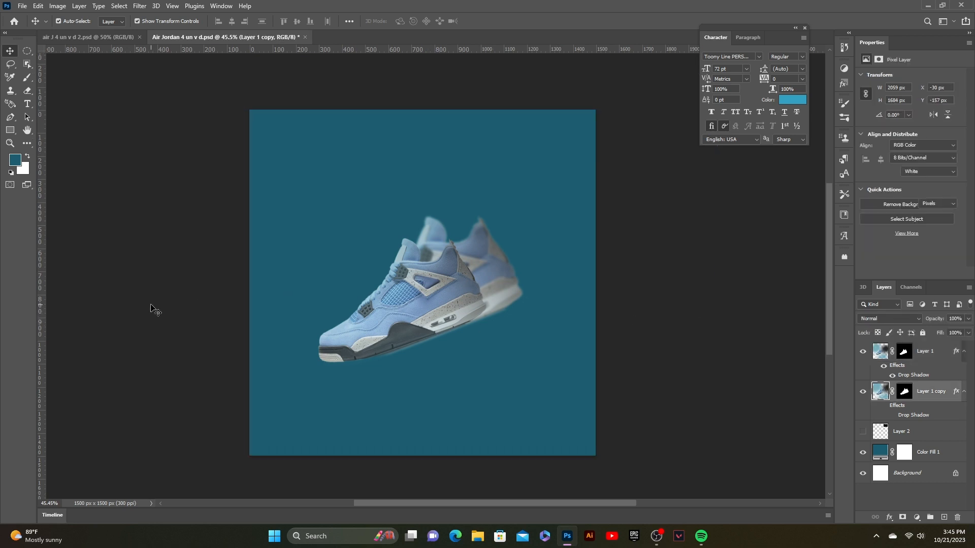
- Add a text layer reading UNIVER above the shoe
click(27, 103)
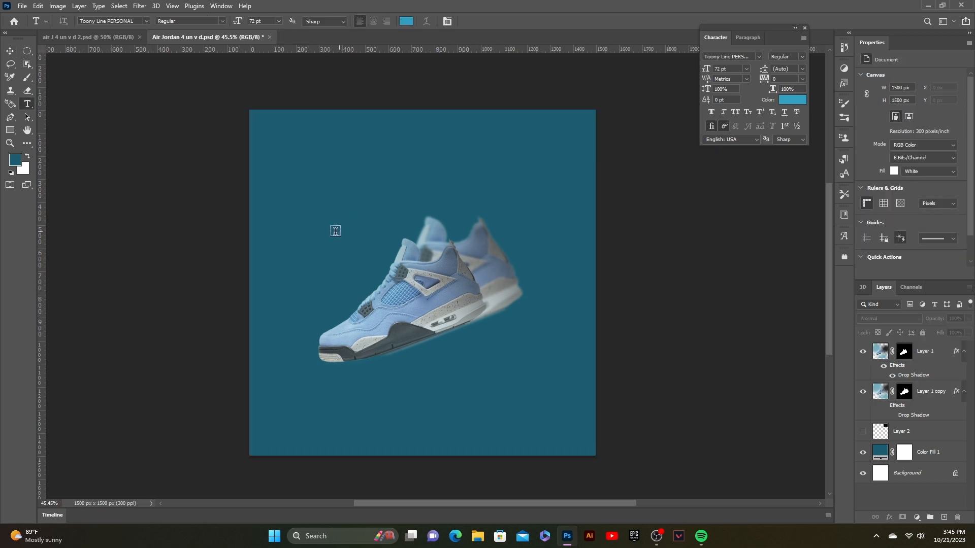
click(306, 265)
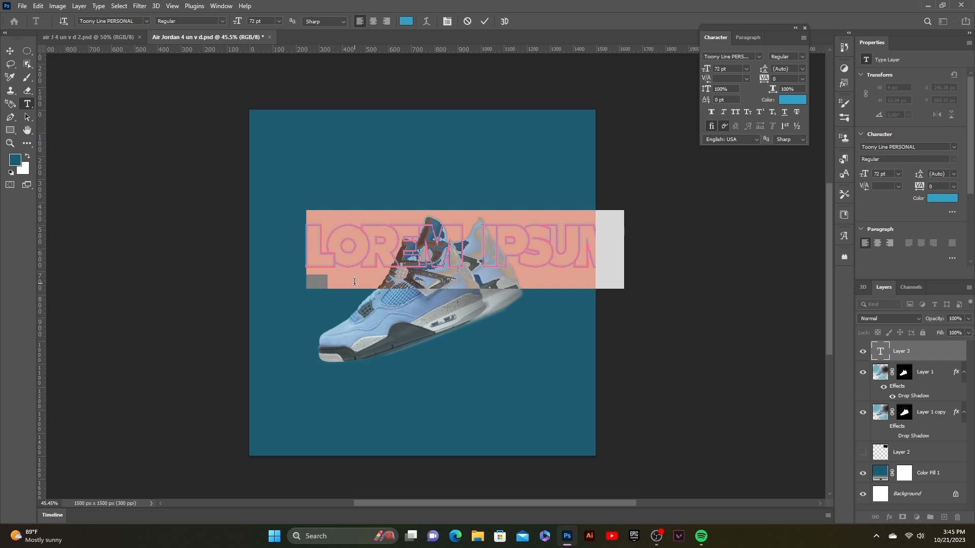
text(UNIVE)
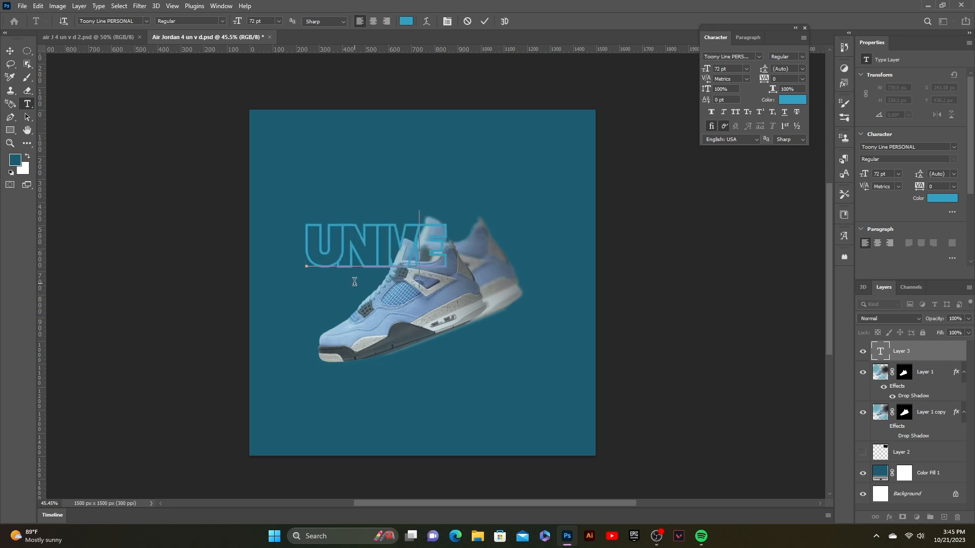
key(ctrl+a)
key(BackSpace)
click(485, 22)
- Add a second text line reading SITY below the shoe
click(397, 367)
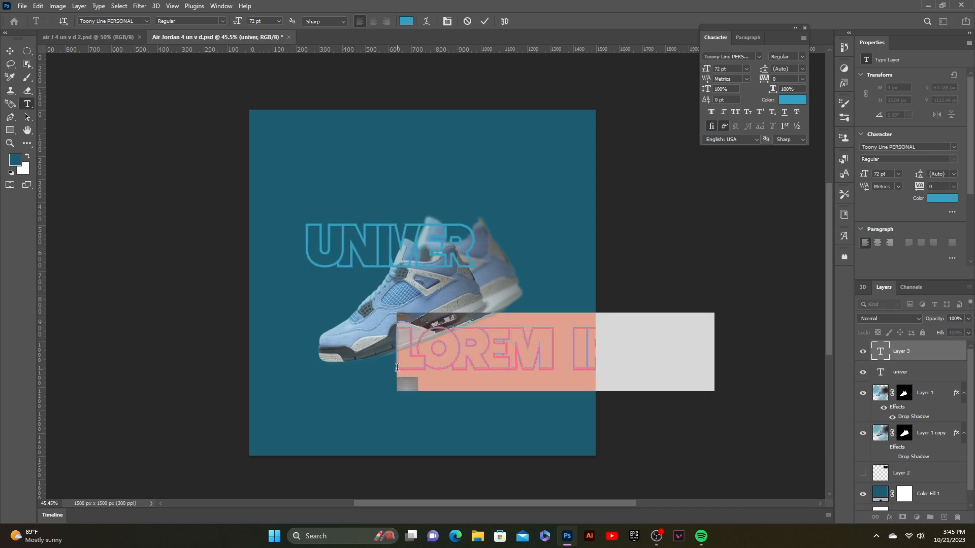
text(ST)
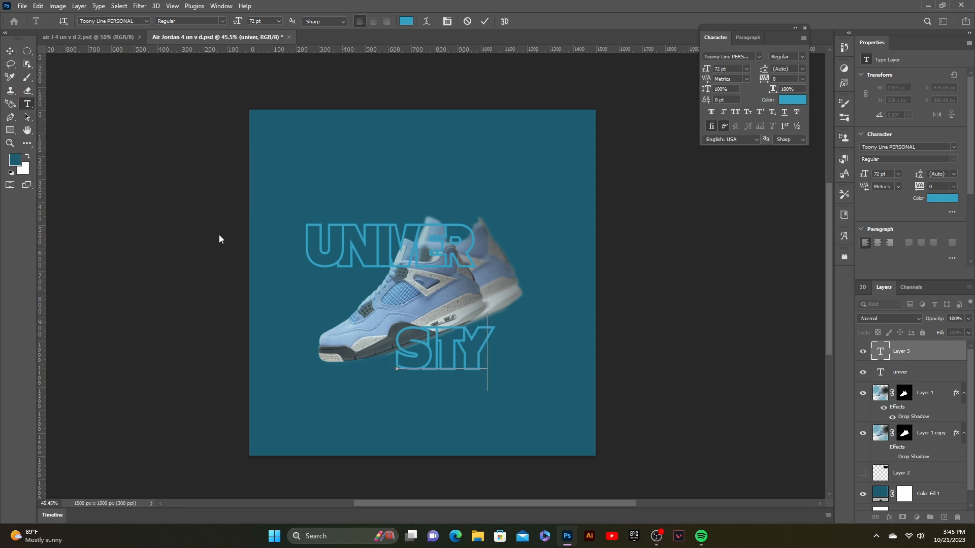
click(486, 62)
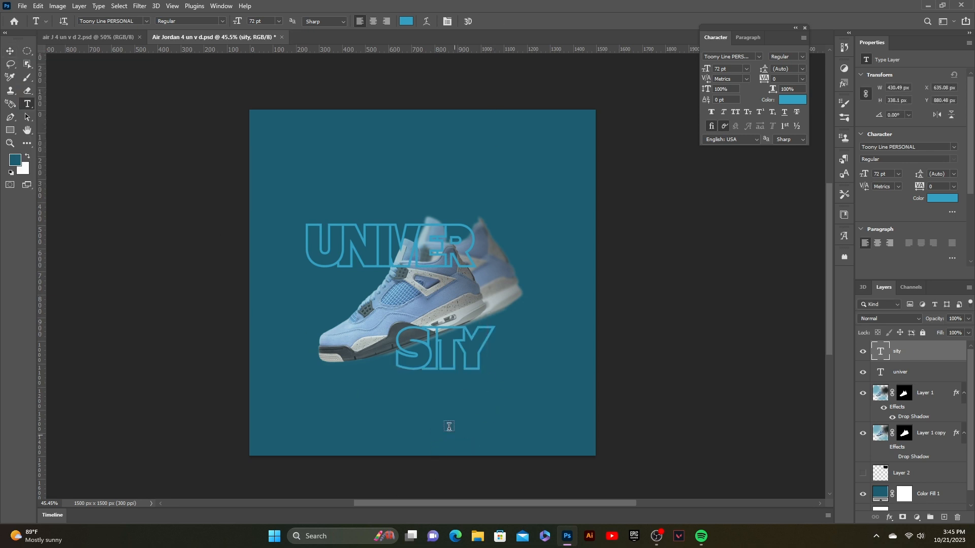
- Add a third text line reading BLUE near the bottom of the poster
click(426, 424)
text(BLUE)
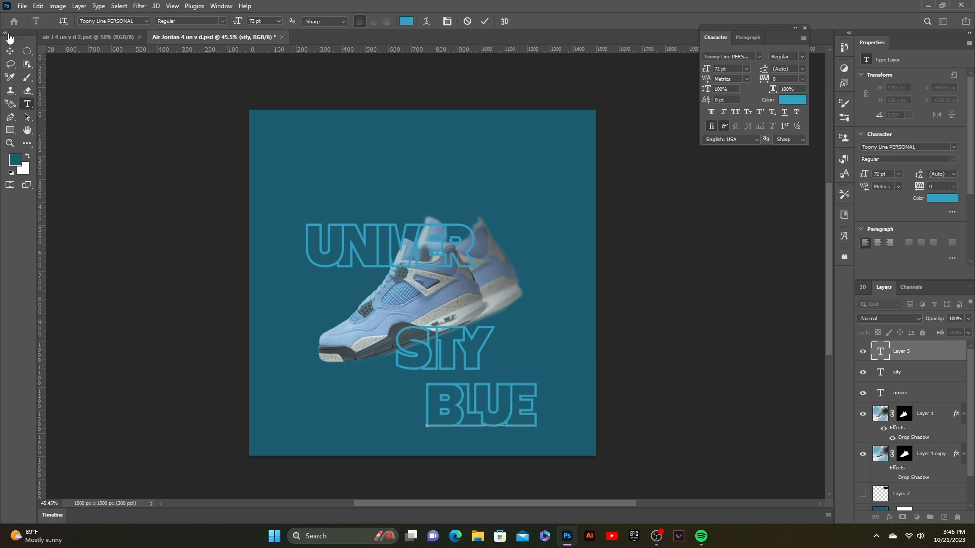
click(9, 51)
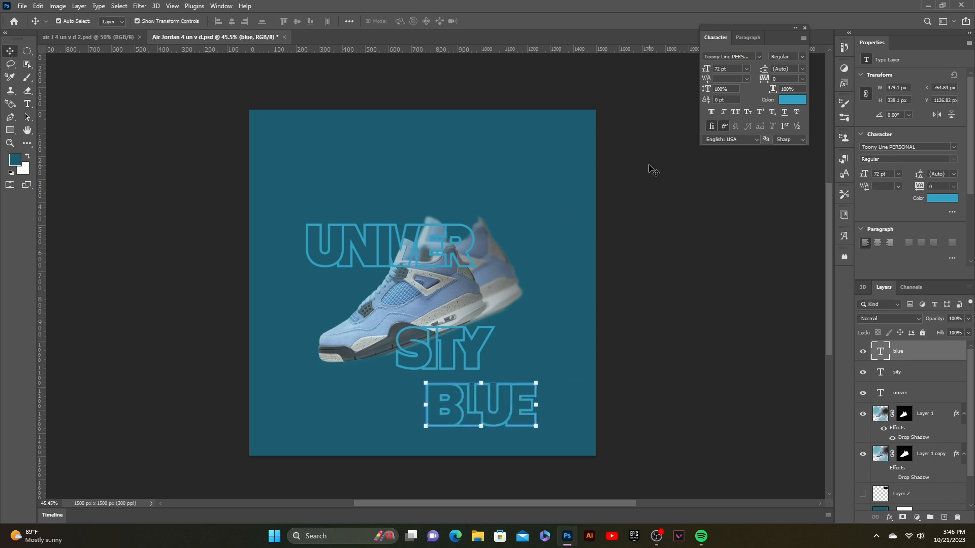
- Move the UNIVER text to the poster's left edge and set its font to American Captain
drag(428, 239, 344, 265)
click(760, 58)
click(840, 99)
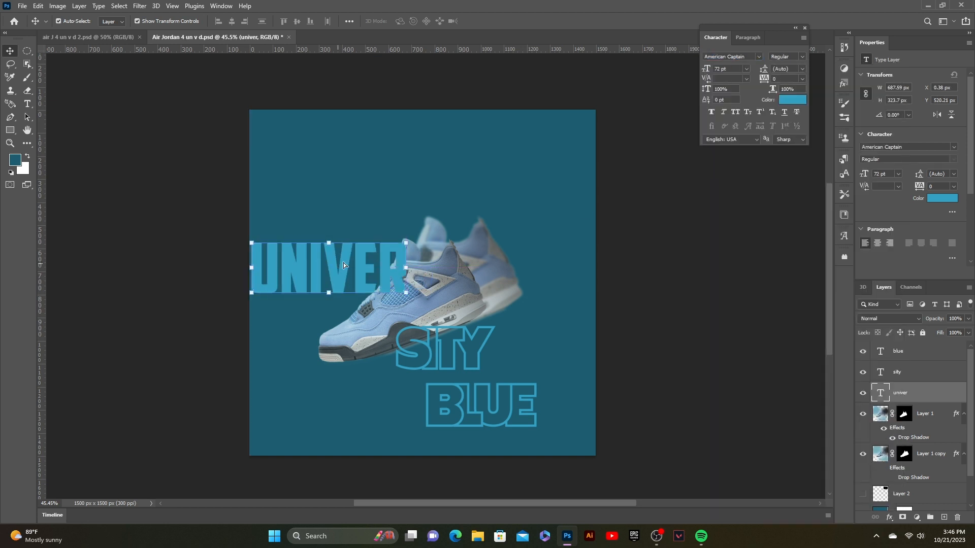
- Place the UNIVER layer behind the front shoe and shift both shoe layers slightly right
drag(932, 403, 932, 442)
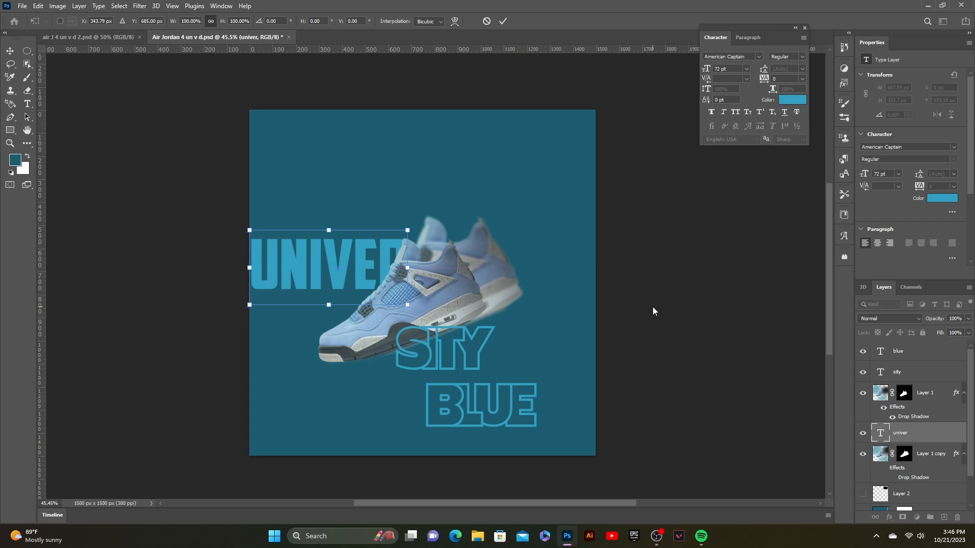
drag(491, 280, 511, 275)
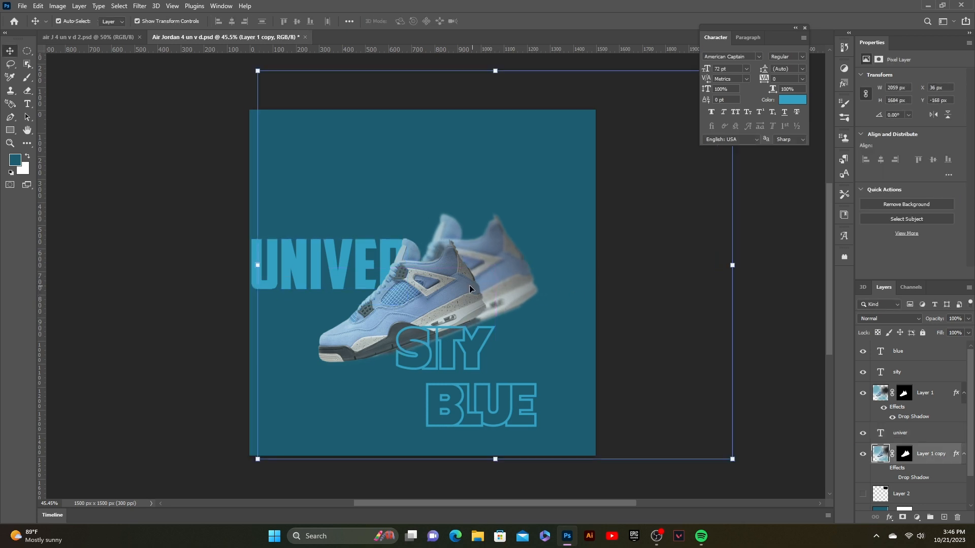
click(447, 291)
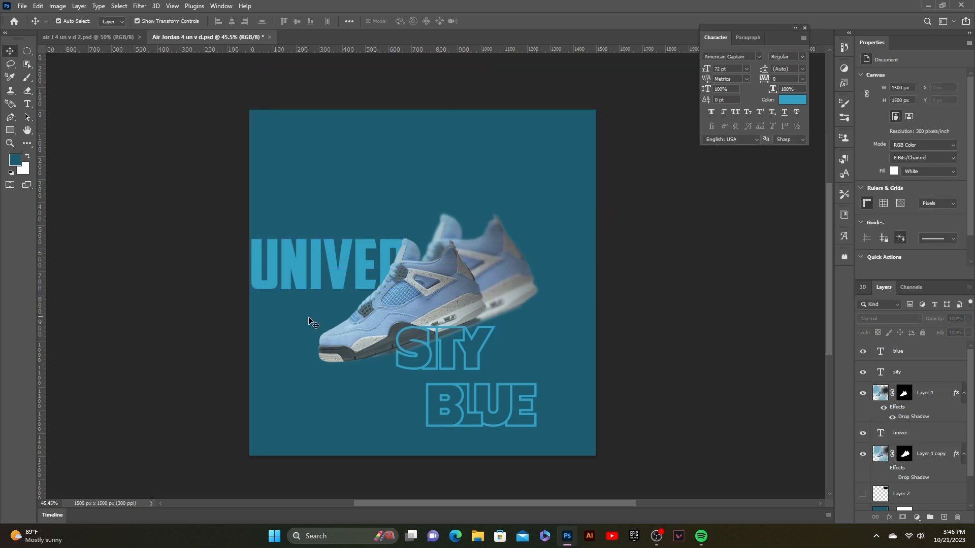
drag(332, 339, 346, 337)
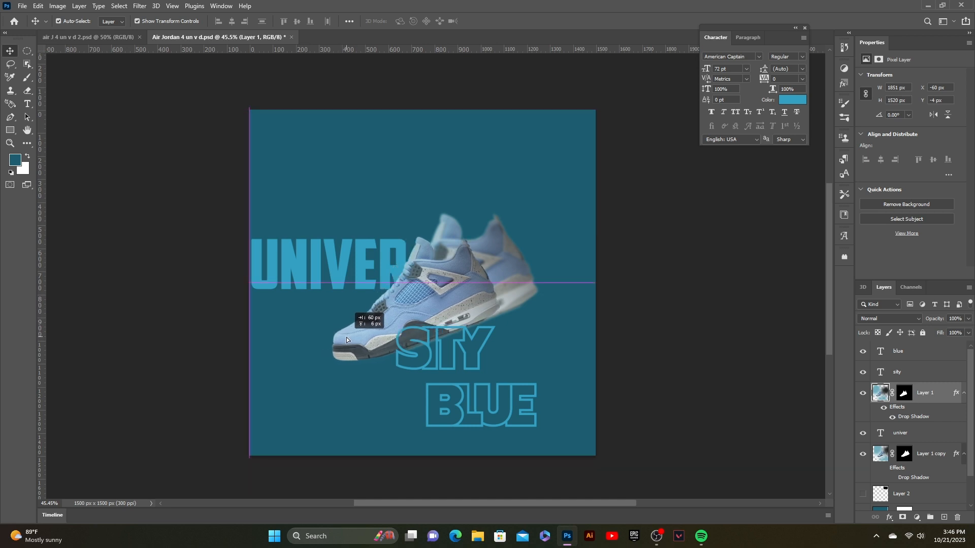
- Move the SITY text up so it overlaps the shoe
double_click(452, 345)
click(484, 24)
key(v)
drag(437, 358, 437, 297)
- Set the SITY text to the HyperSuper font and colour it black
click(758, 56)
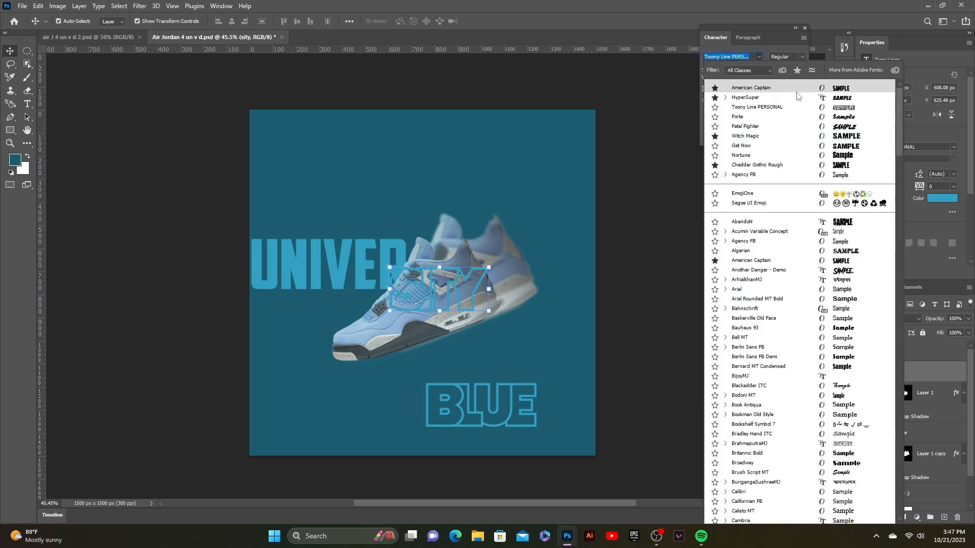
click(648, 244)
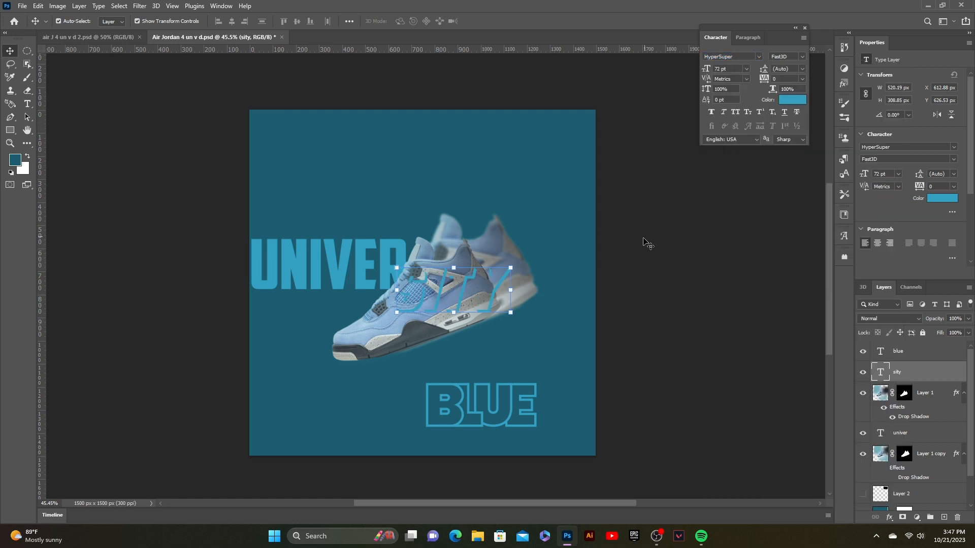
click(793, 99)
drag(626, 311, 605, 295)
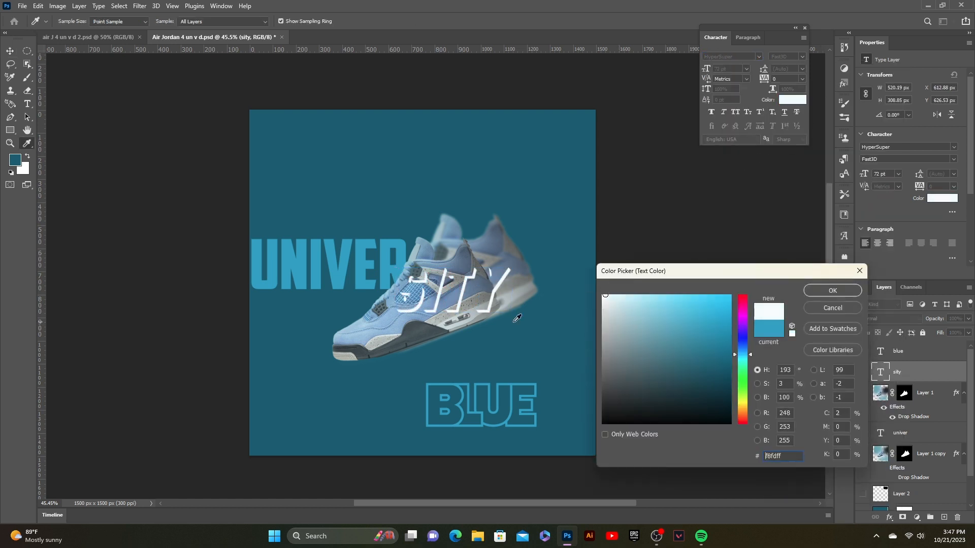
drag(686, 372, 660, 435)
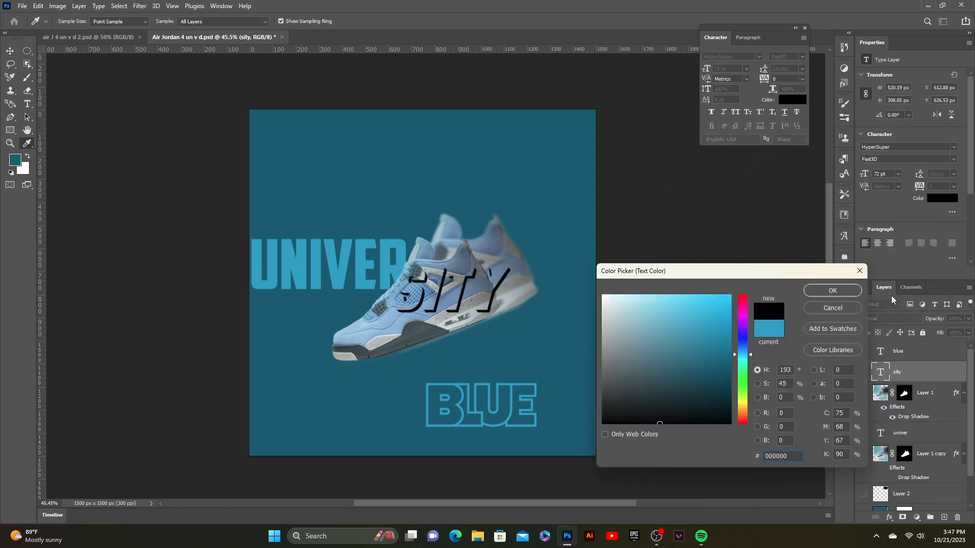
click(833, 291)
- Scale the SITY text down to about 93% and reposition it over the shoe
drag(441, 272, 432, 280)
drag(489, 309, 481, 306)
drag(427, 283, 428, 287)
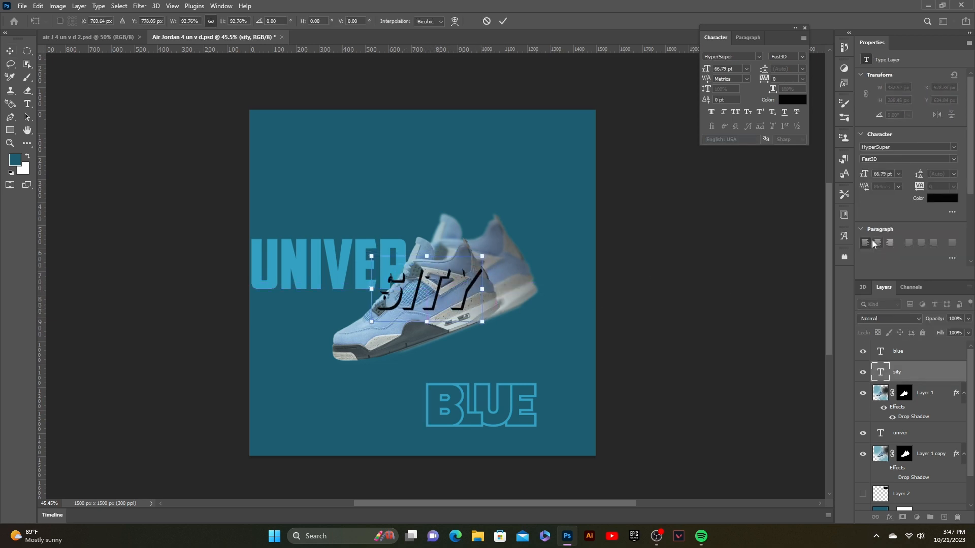
key(Return)
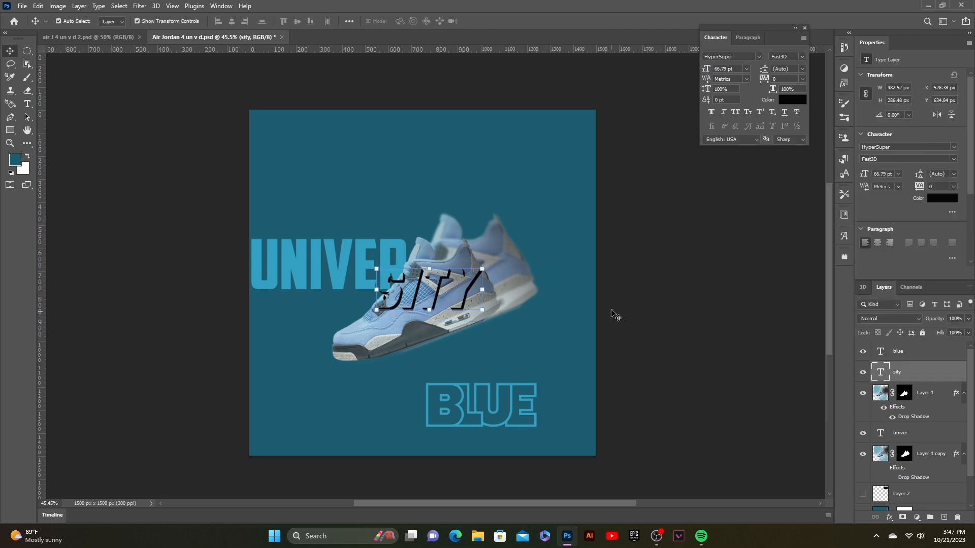
- Move the BLUE text up beside the shoe's heel and set its font to American Captain
click(457, 414)
drag(457, 414, 494, 339)
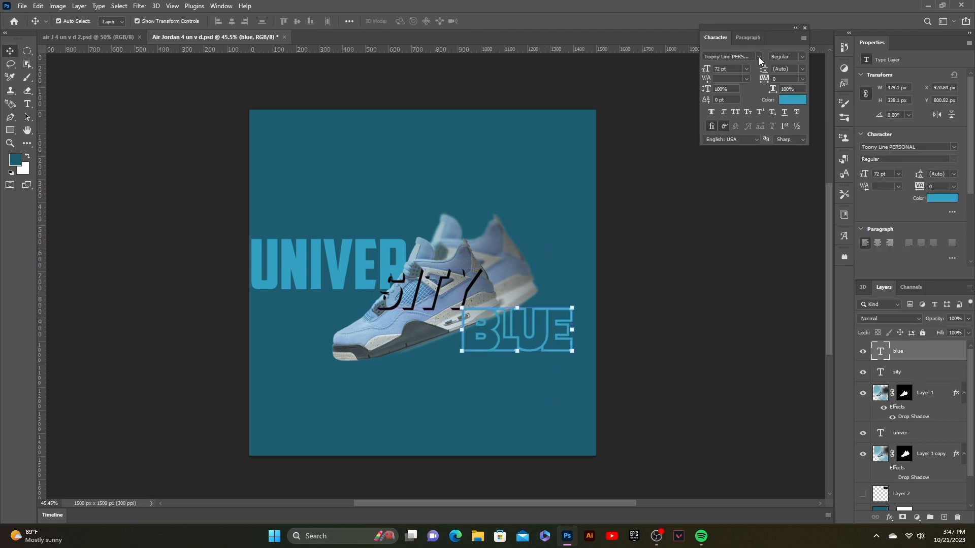
click(759, 57)
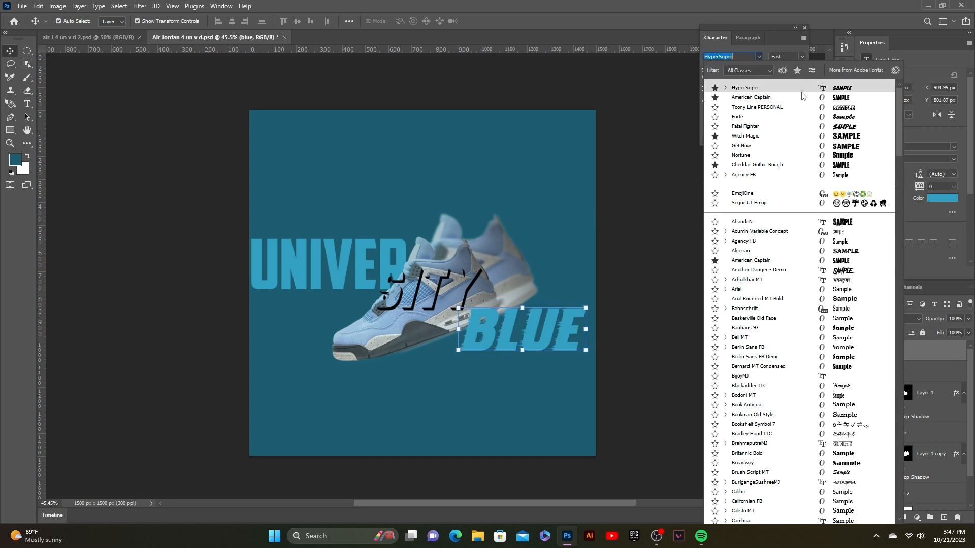
click(802, 97)
- Place the BLUE layer behind the front shoe and nudge the text slightly down
drag(909, 372, 908, 424)
drag(547, 319, 549, 325)
click(602, 305)
- Add a 2 px outside stroke in a light colour to the SITY text
click(459, 297)
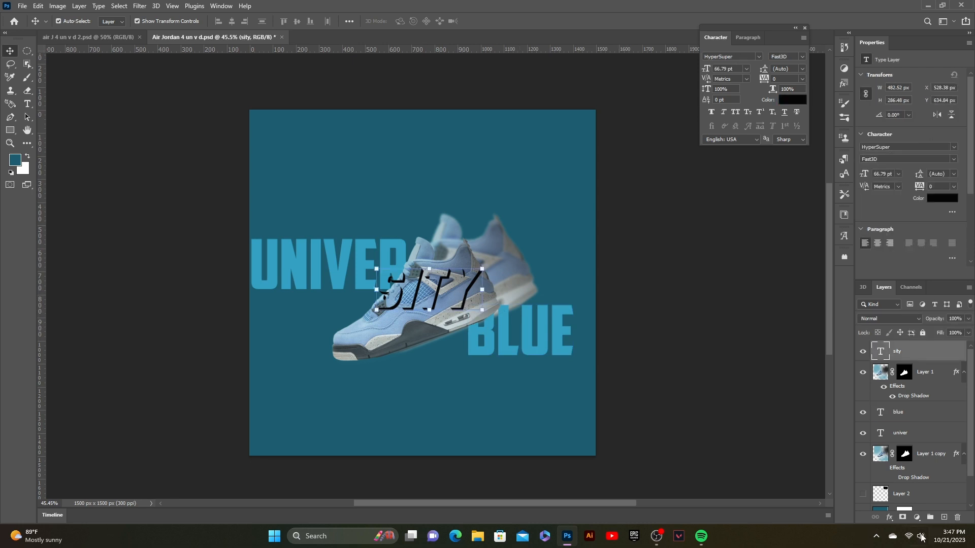
click(889, 517)
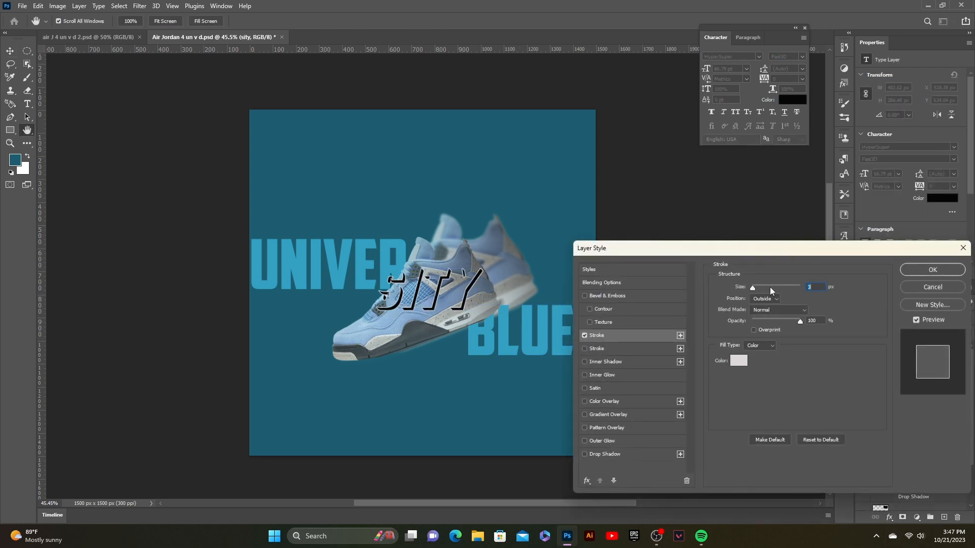
drag(767, 286, 751, 288)
click(816, 288)
scroll(818, 289, up, 2)
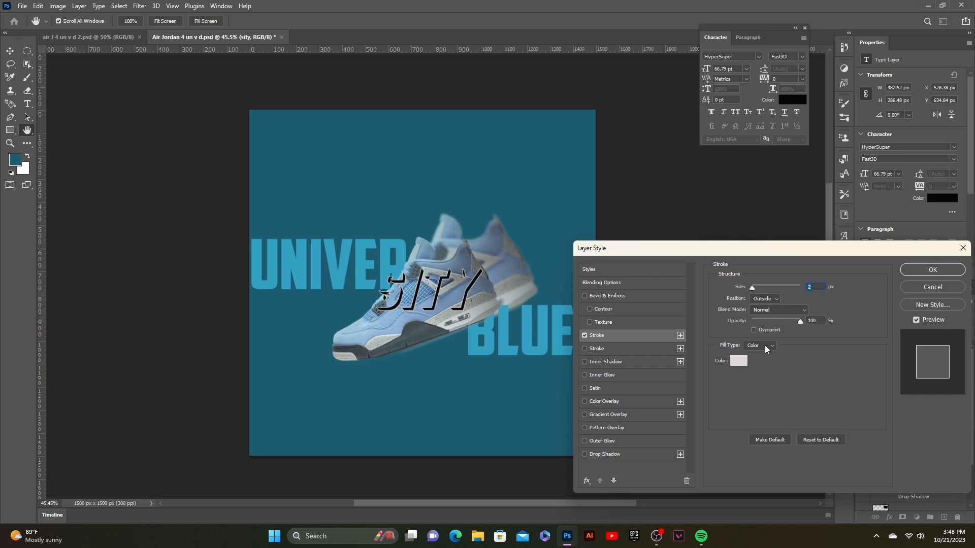
click(739, 361)
click(815, 294)
click(956, 271)
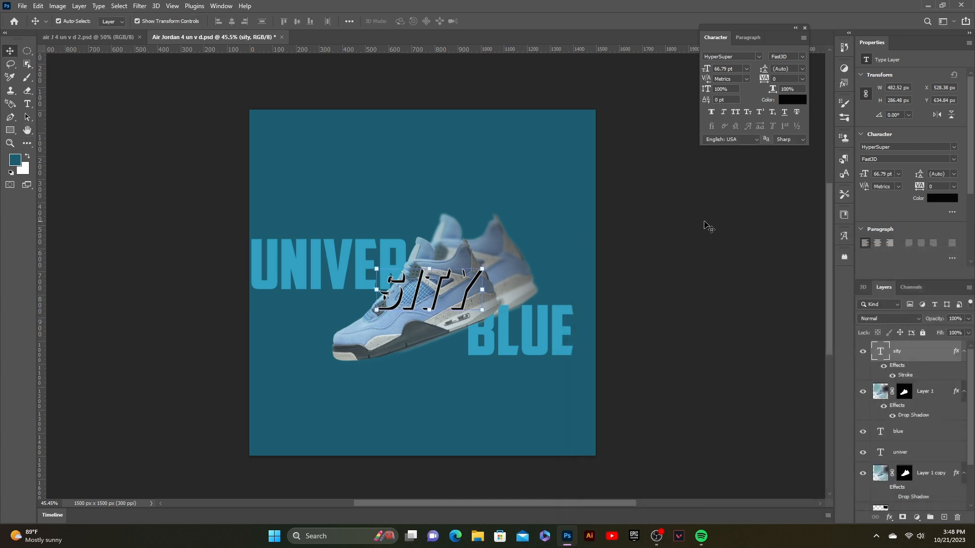
- Add a 2 px outside stroke in a light colour to the BLUE text
click(531, 339)
click(896, 524)
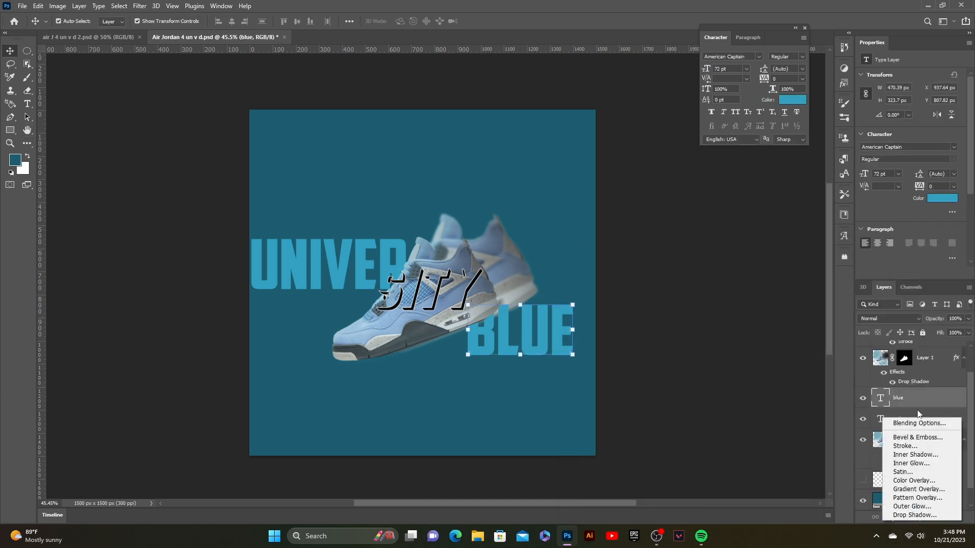
click(909, 442)
click(956, 272)
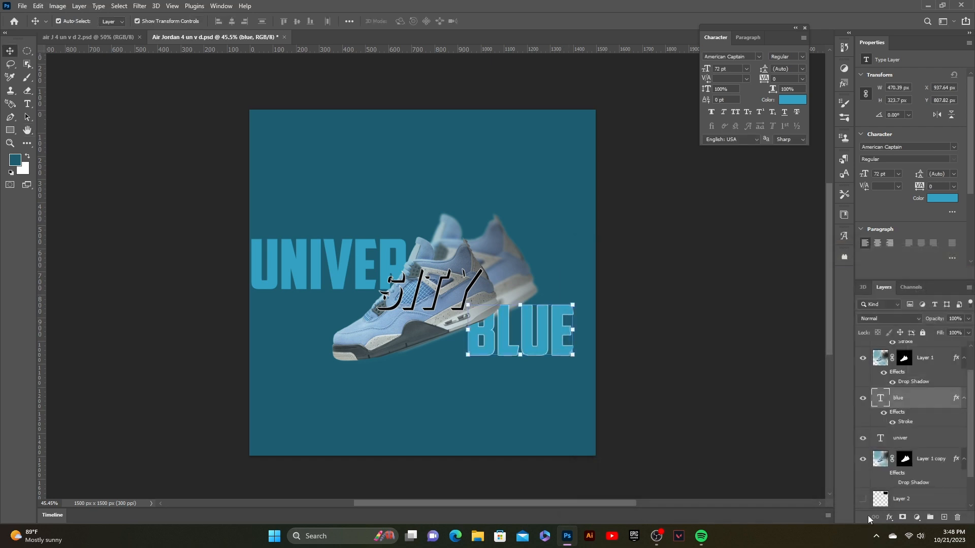
- Add a black drop shadow to the BLUE text with 27% opacity and 32% spread
click(889, 518)
click(909, 519)
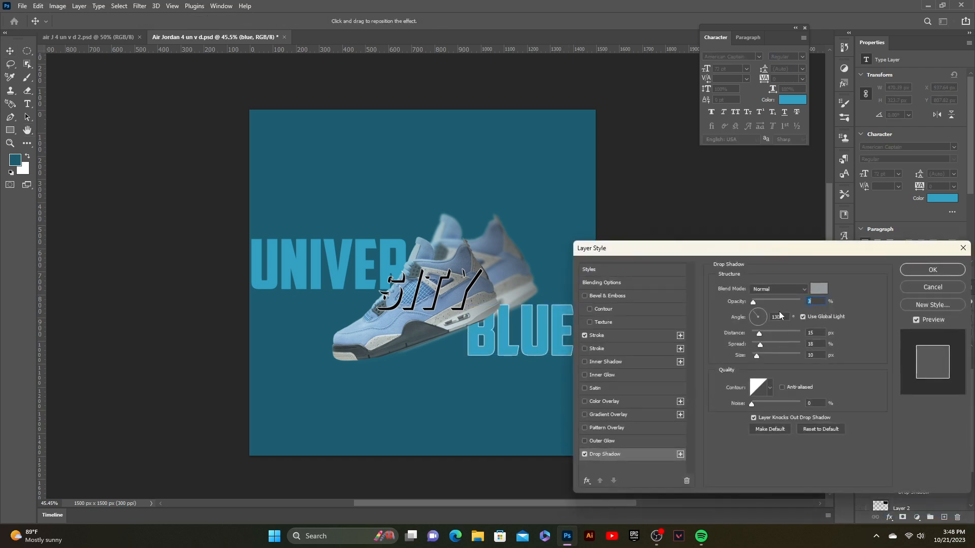
click(816, 289)
click(619, 423)
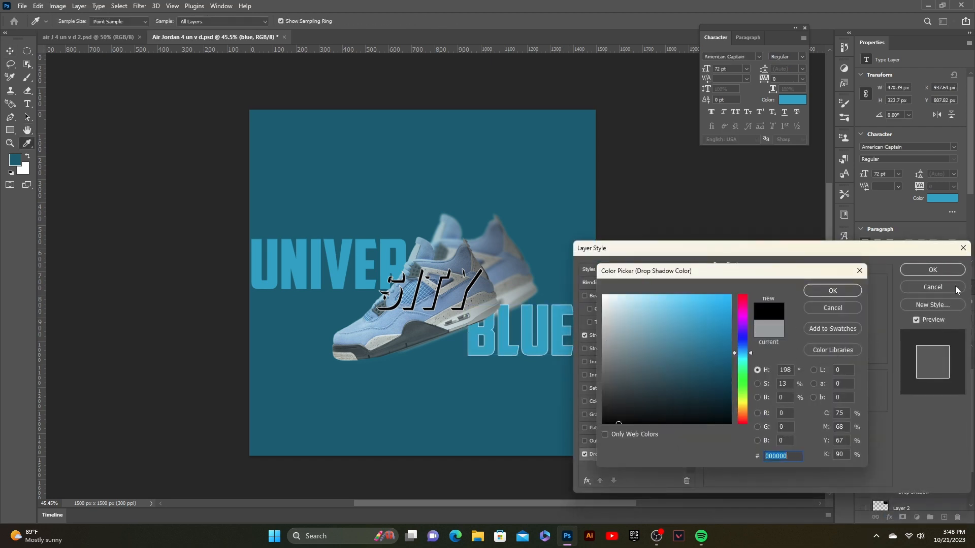
click(858, 273)
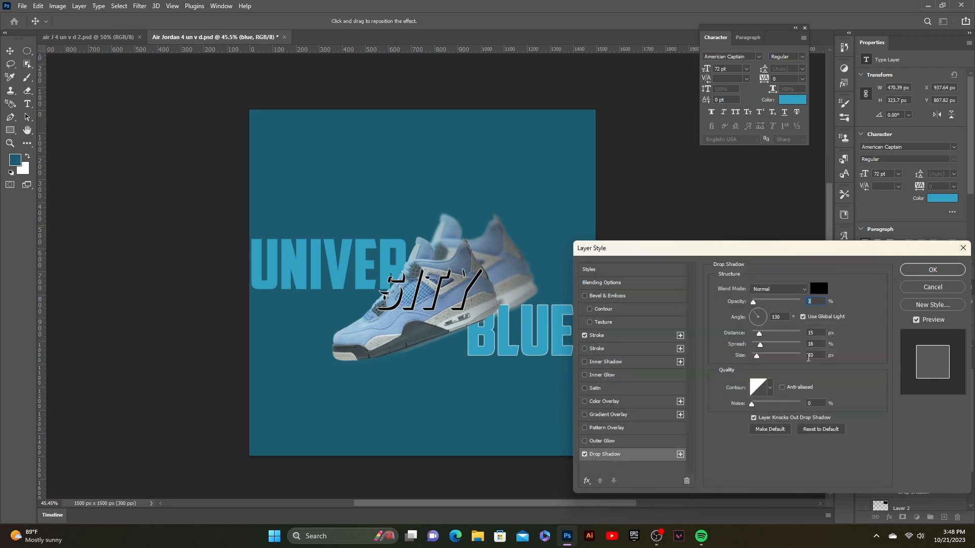
scroll(817, 303, up, 12)
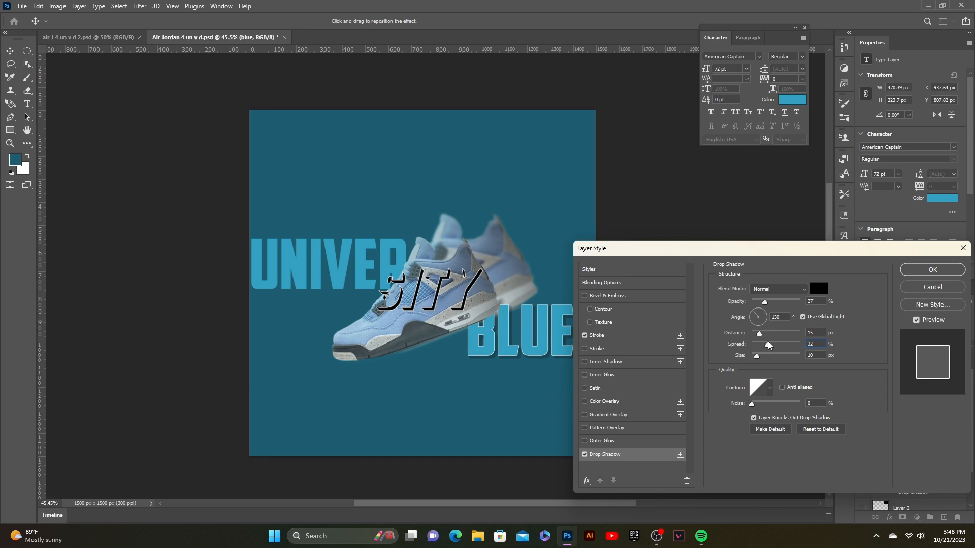
click(932, 270)
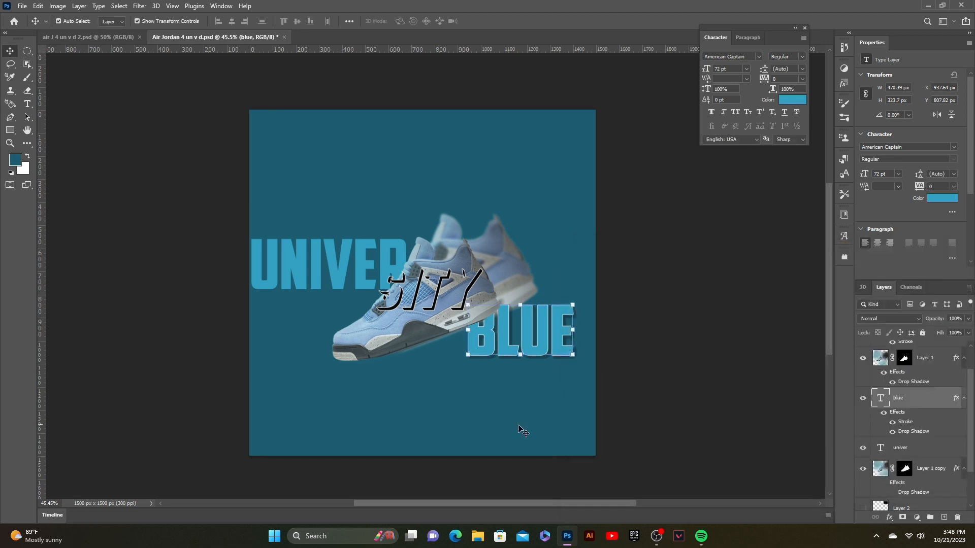
- Add a 2 px outside stroke and a black drop shadow at 26% opacity to the UNIVER text
click(315, 269)
click(889, 517)
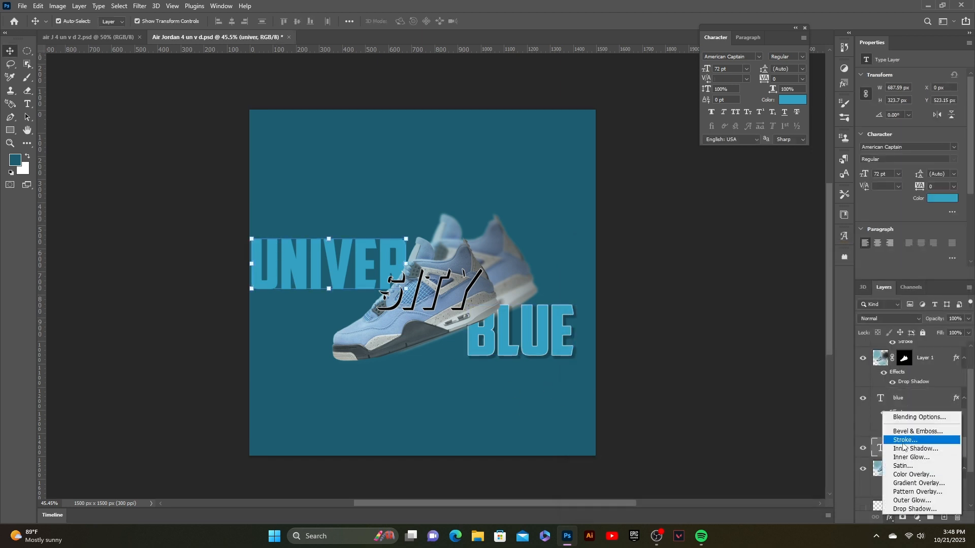
click(909, 442)
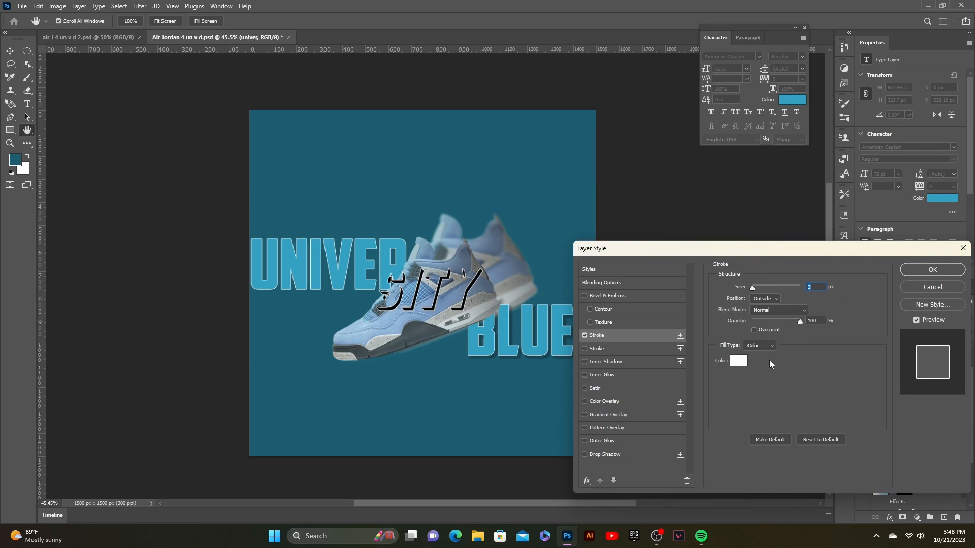
click(605, 454)
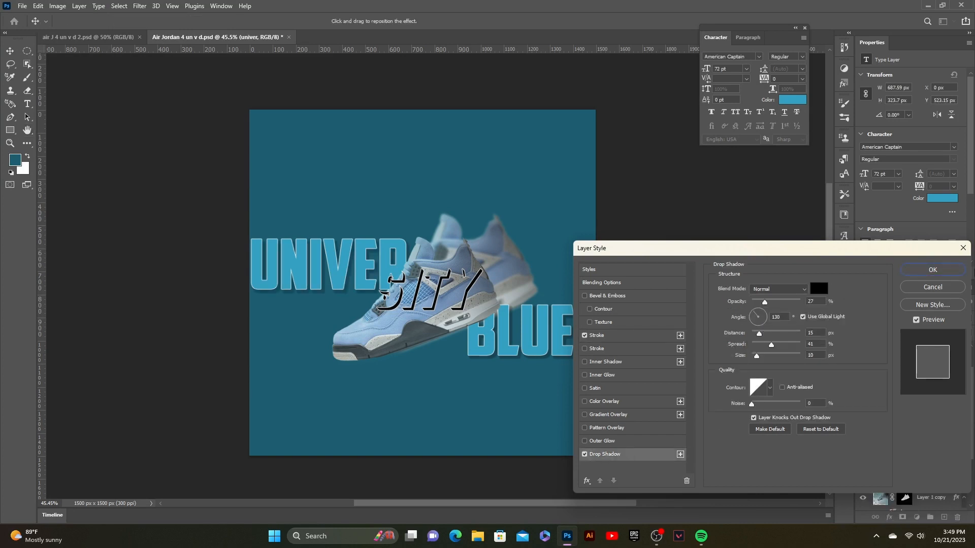
click(811, 301)
key(Down)
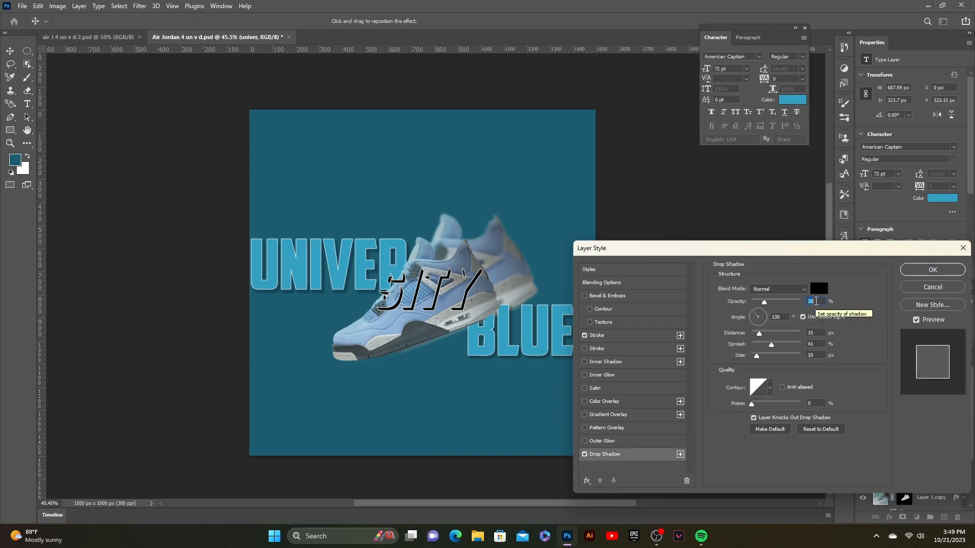
key(Return)
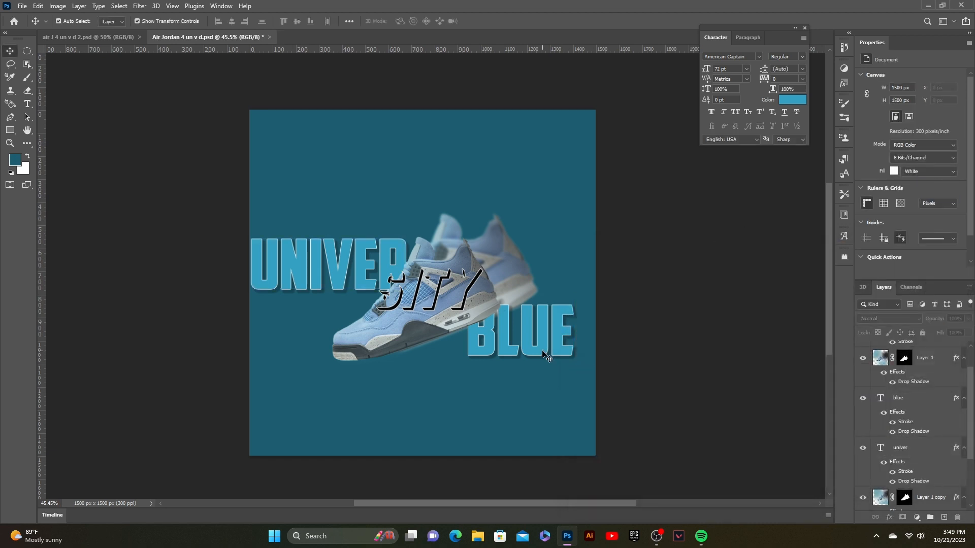
click(909, 398)
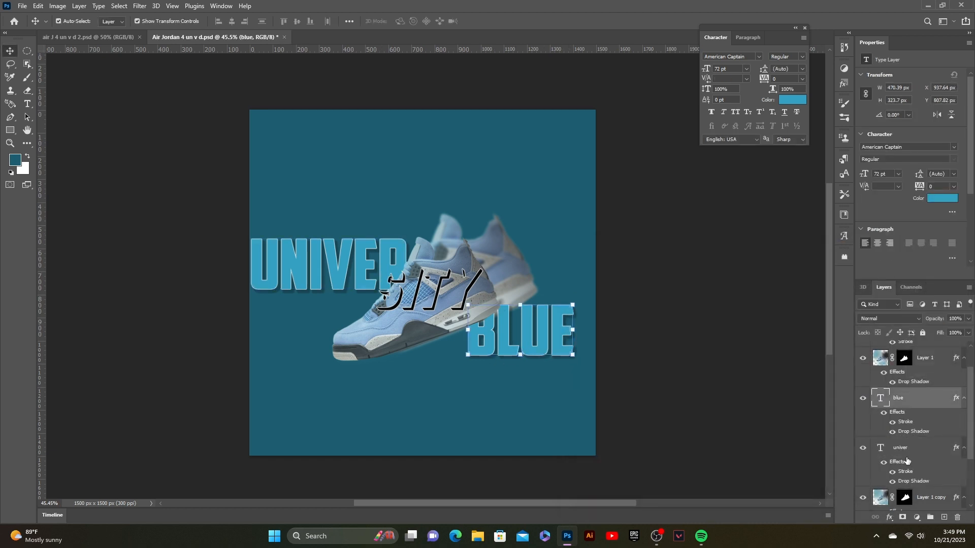
click(889, 517)
click(909, 435)
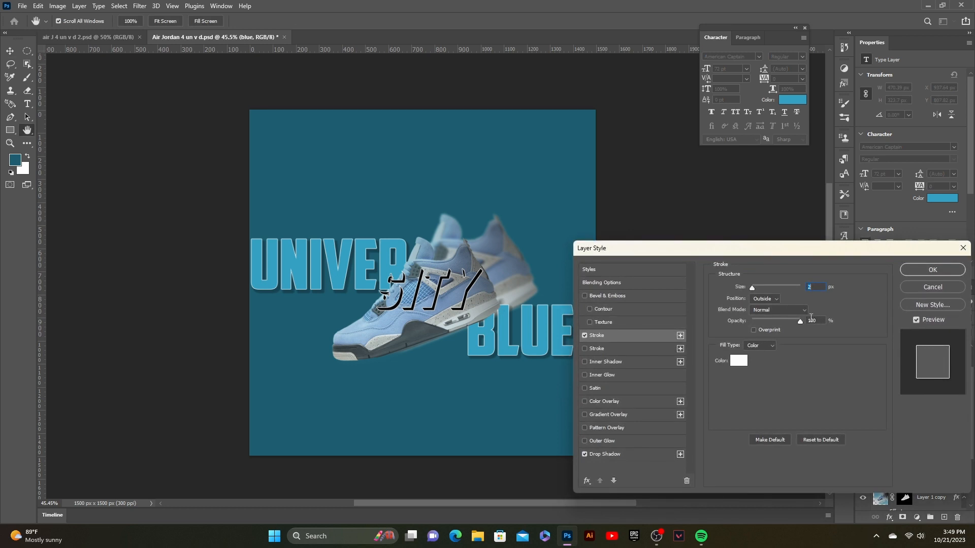
key(Return)
click(889, 517)
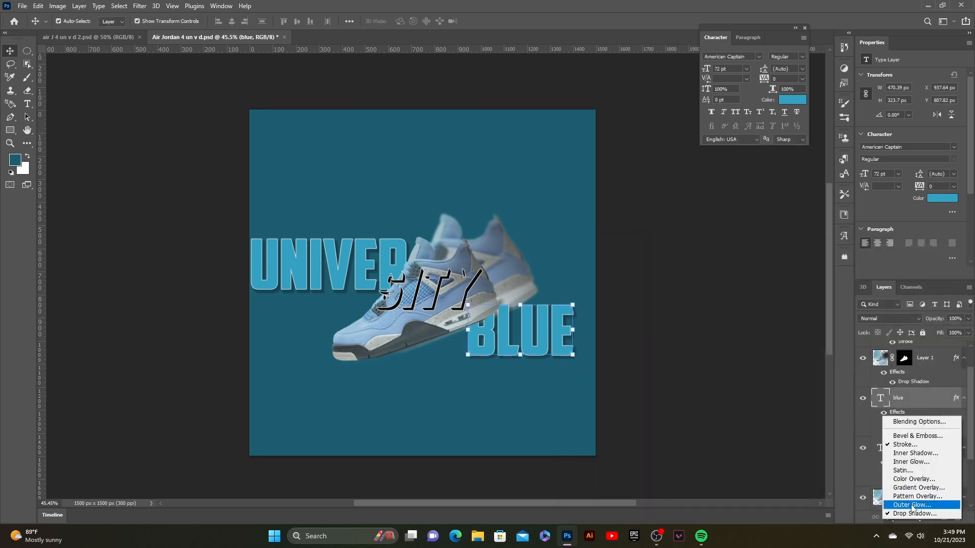
click(912, 506)
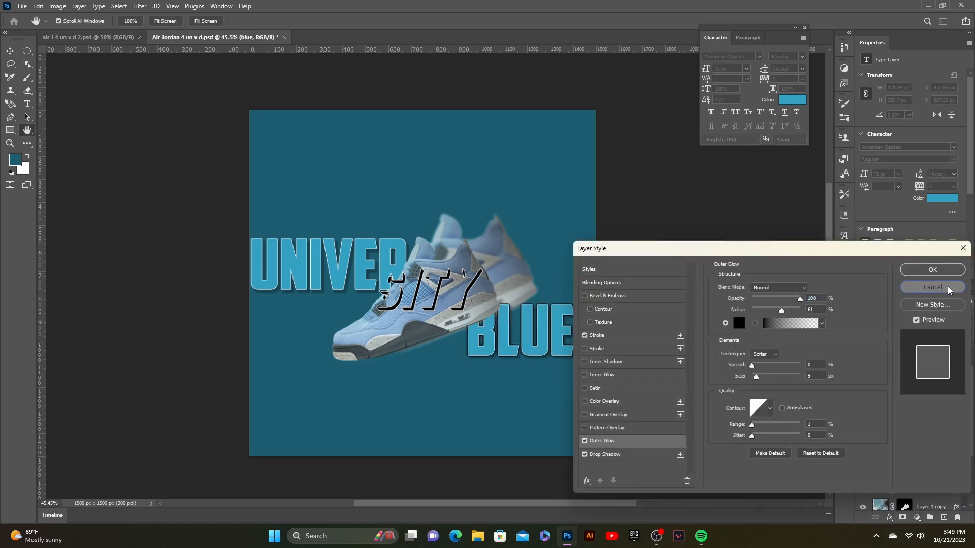
click(933, 287)
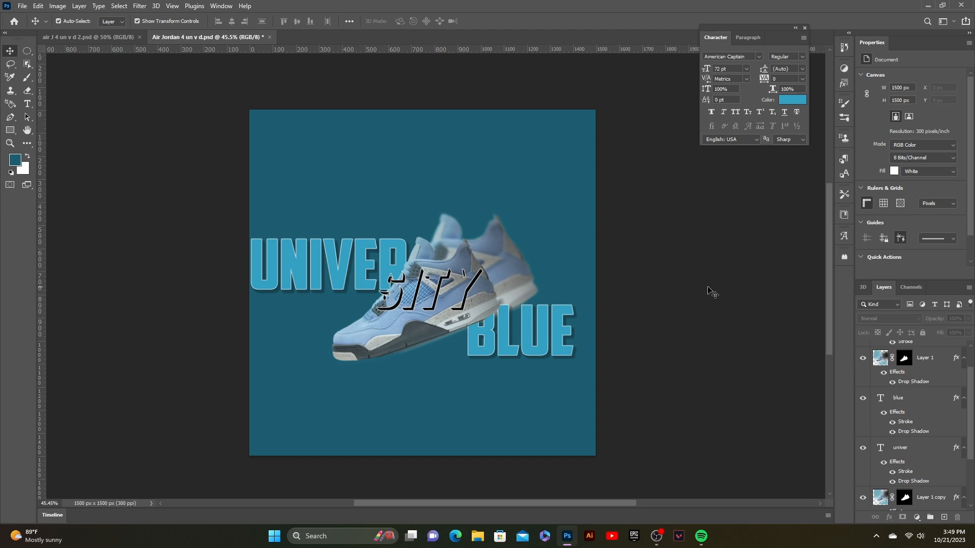
- Add a drop shadow to the SITY text in colour 1b0303 with 46% opacity and 17 px distance
click(428, 297)
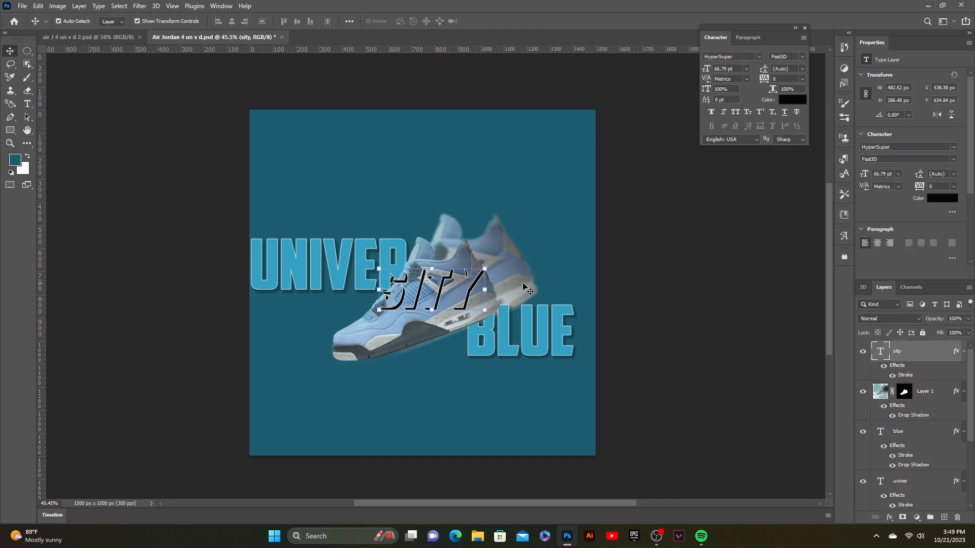
click(889, 517)
click(911, 516)
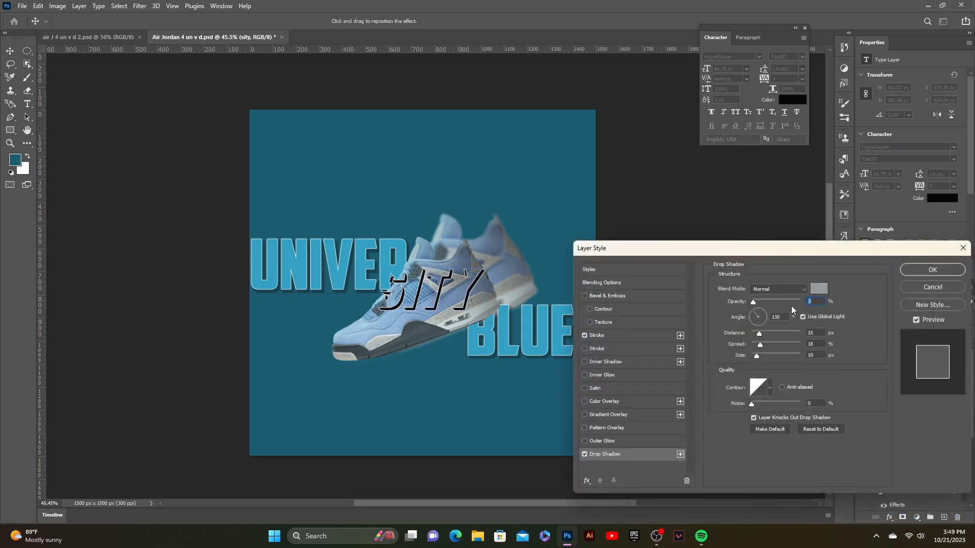
drag(763, 301, 756, 300)
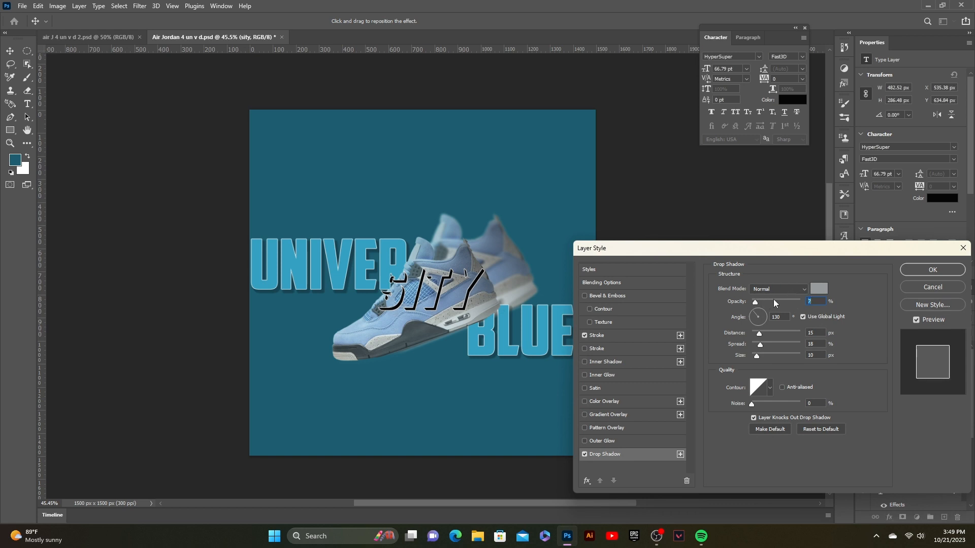
click(822, 293)
mouse_move(699, 380)
mouse_down()
mouse_move(628, 406)
mouse_move(681, 400)
mouse_move(677, 347)
mouse_move(702, 403)
mouse_move(723, 394)
mouse_move(611, 425)
mouse_up()
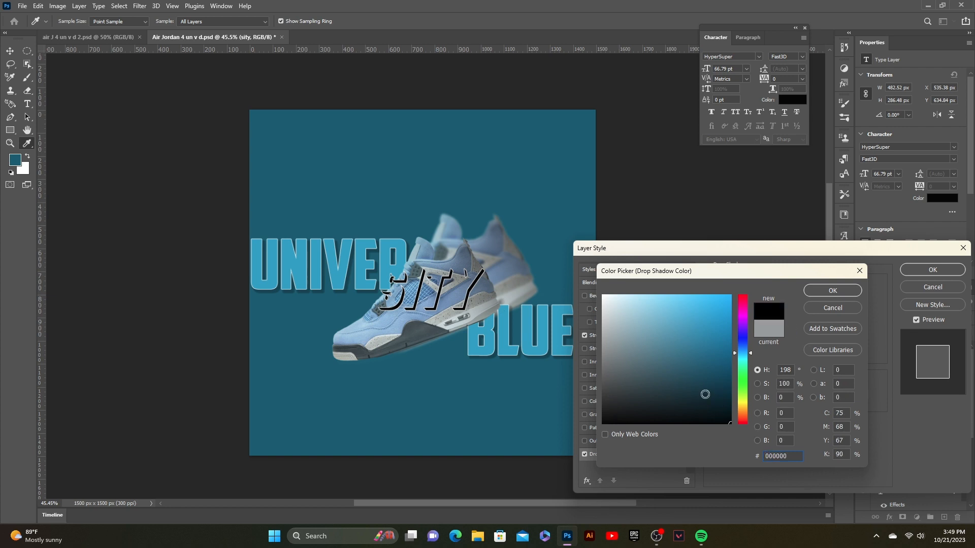
drag(698, 351, 725, 430)
drag(745, 352, 736, 423)
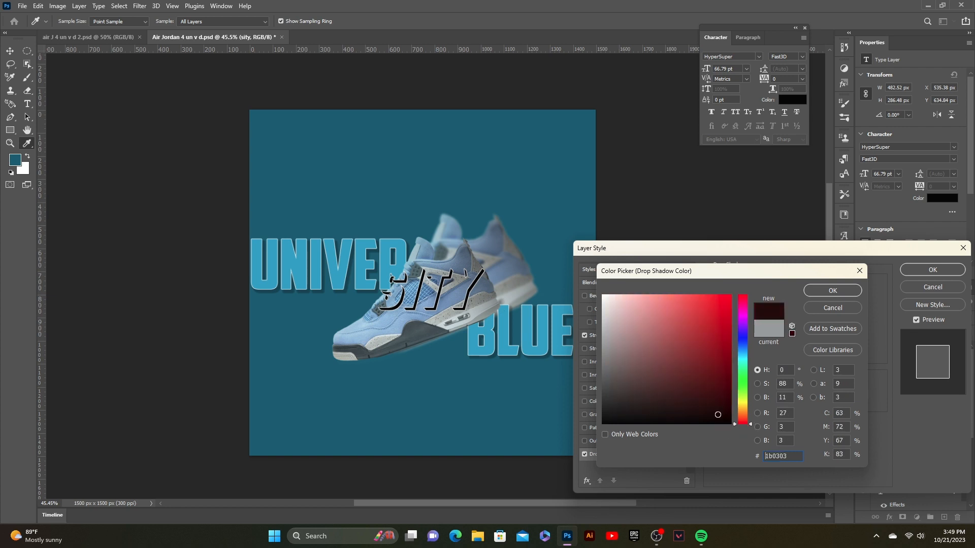
click(825, 296)
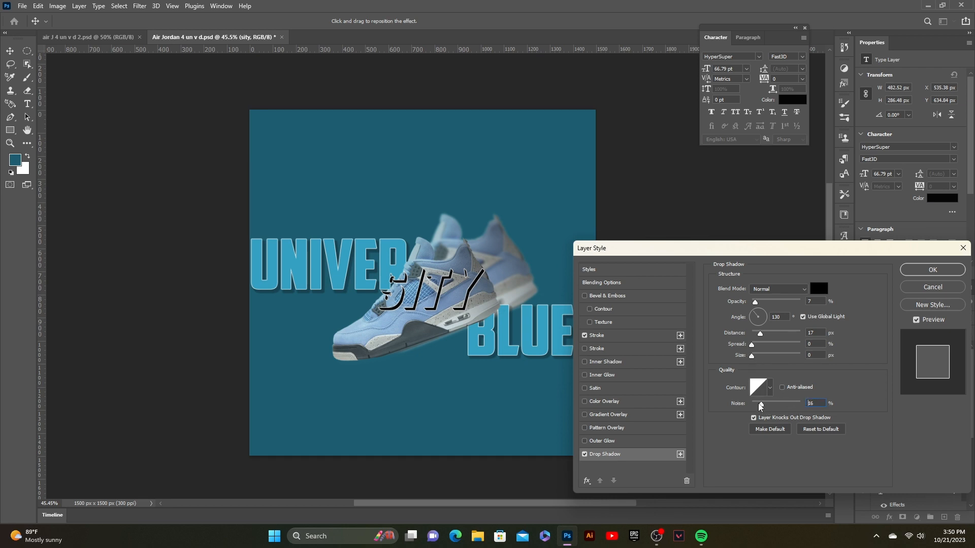
mouse_move(765, 303)
mouse_down()
mouse_move(794, 308)
mouse_move(777, 309)
mouse_up()
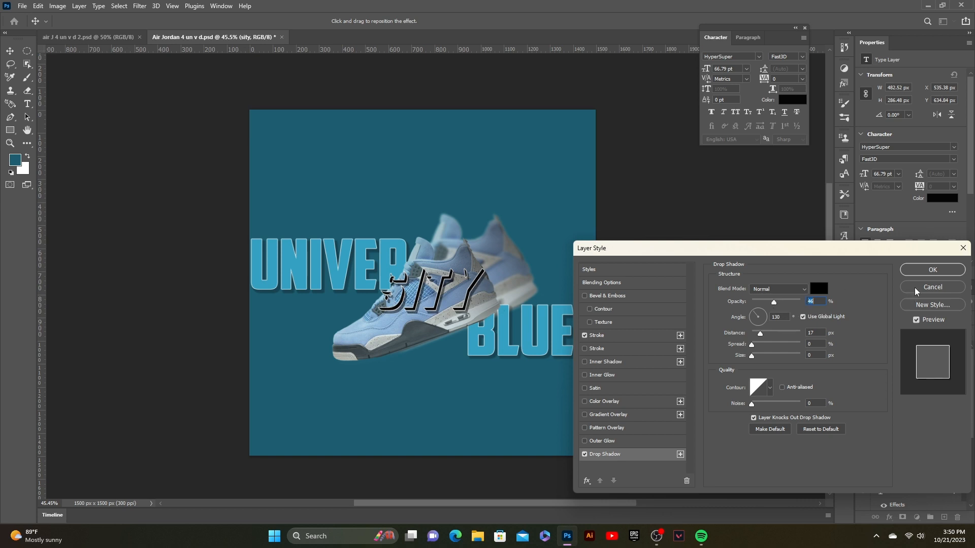
click(932, 270)
click(560, 348)
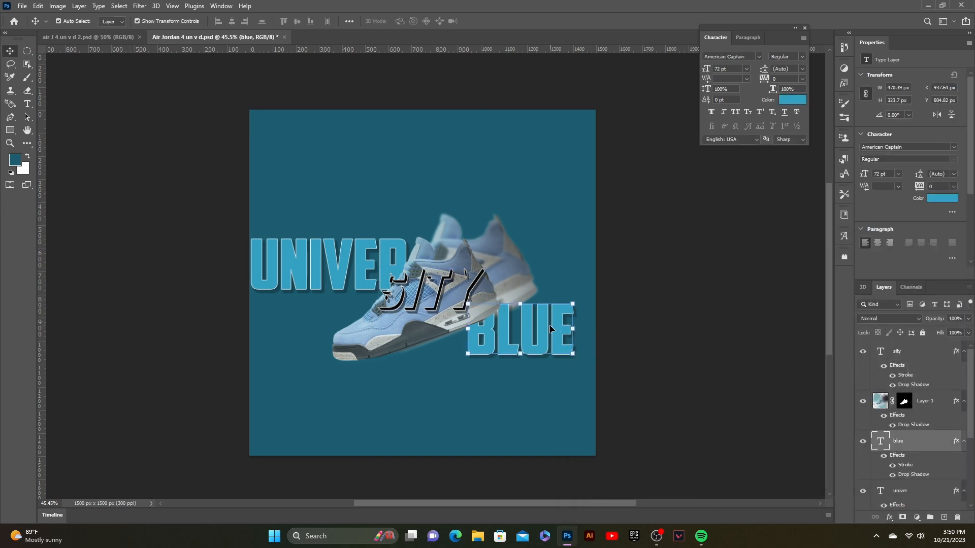
click(728, 255)
click(297, 254)
click(682, 302)
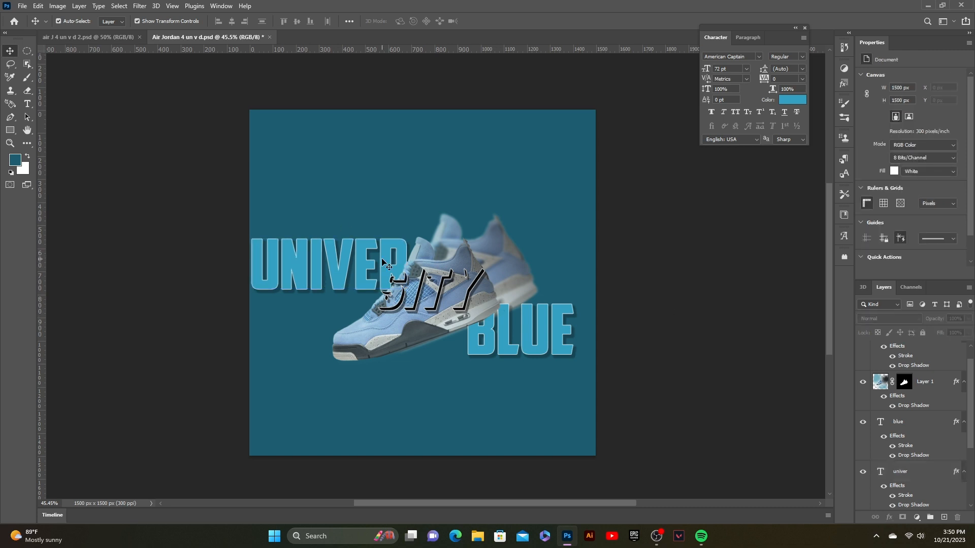
click(361, 276)
click(709, 302)
click(478, 308)
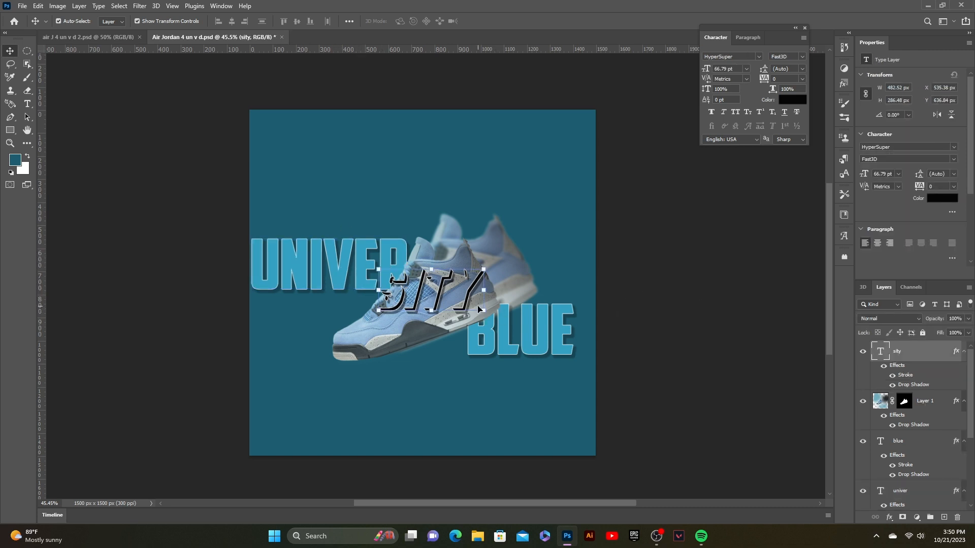
click(640, 355)
click(382, 349)
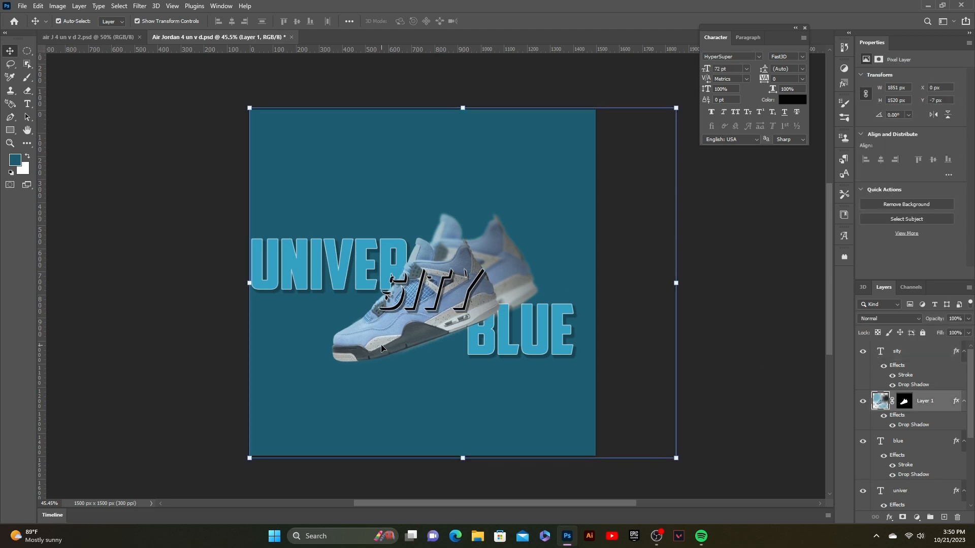
drag(382, 348, 384, 347)
click(727, 318)
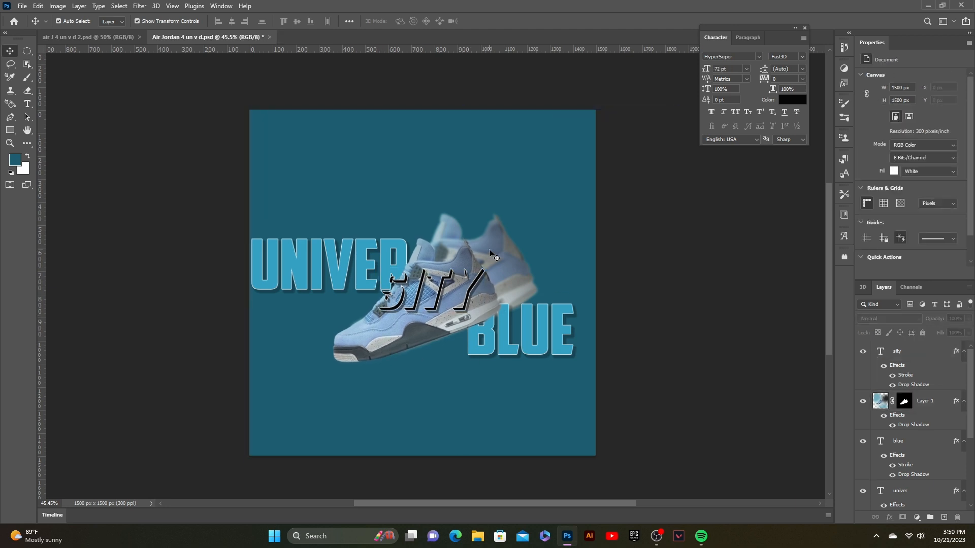
- Move the SITY text slightly to the right over the shoe
click(494, 248)
mouse_move(433, 319)
mouse_down()
mouse_move(404, 340)
mouse_move(440, 321)
mouse_move(429, 308)
mouse_up()
click(503, 21)
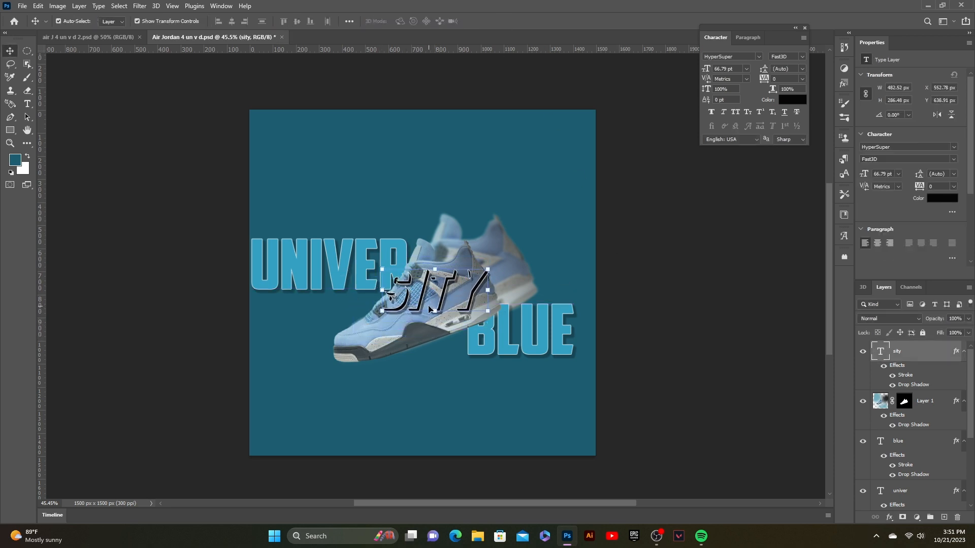
- Nudge the front shoe image about 10 px to the right and slightly up
click(405, 362)
click(377, 346)
key(Right)
key(Right)
key(Right)
key(Right)
key(Right)
key(Right)
key(Right)
key(Right)
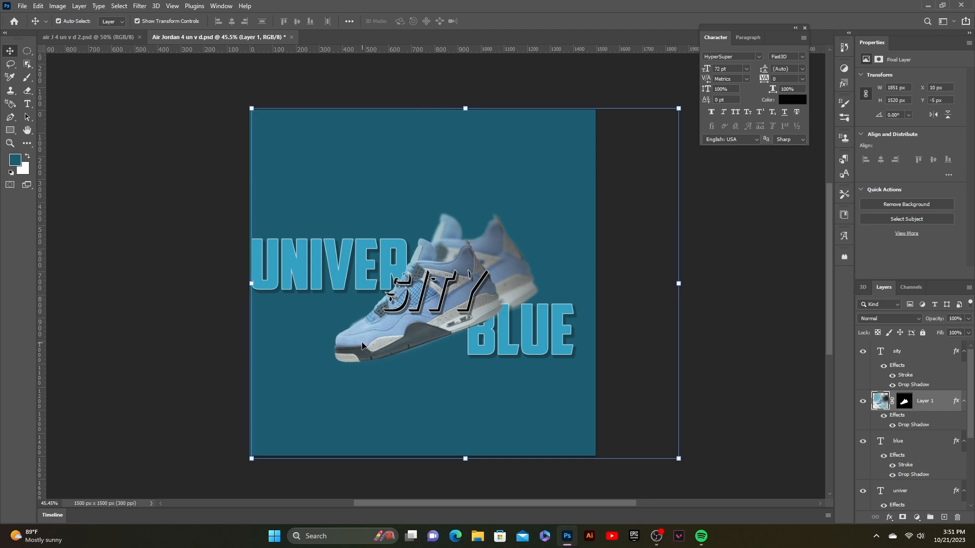
key(Down)
key(Down)
key(Down)
key(Down)
key(Down)
key(Down)
key(Down)
key(Down)
key(Up)
key(Up)
key(Up)
key(Up)
key(Up)
key(Up)
key(Up)
key(Up)
key(Up)
key(Up)
key(Up)
key(Up)
drag(404, 302, 405, 299)
click(612, 268)
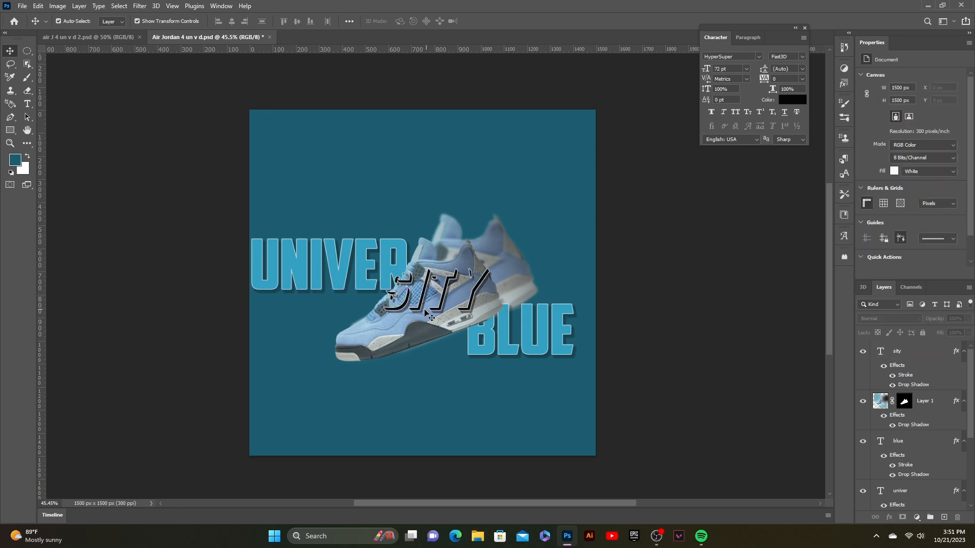
- Scale the SITY text down to about 88% and commit the transform
click(463, 300)
drag(489, 290, 476, 305)
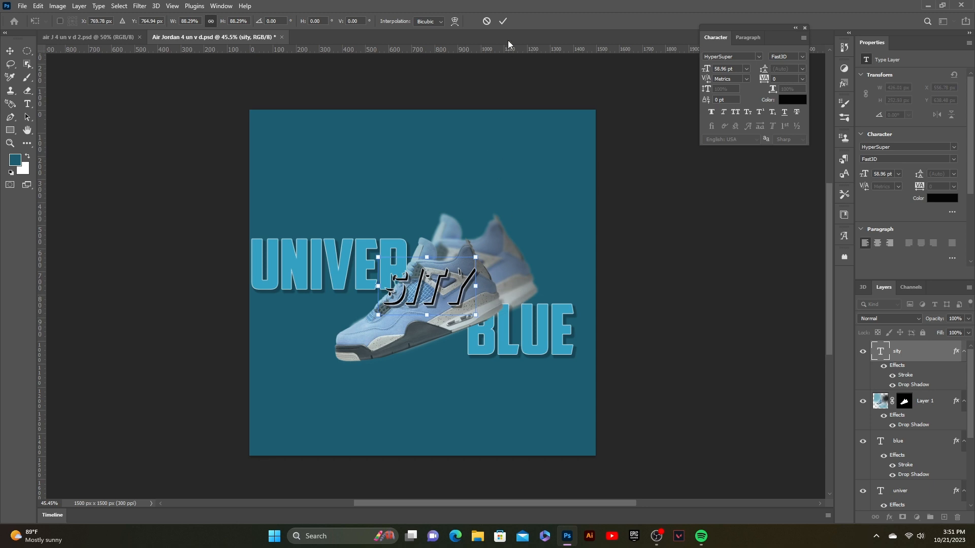
click(503, 20)
click(665, 249)
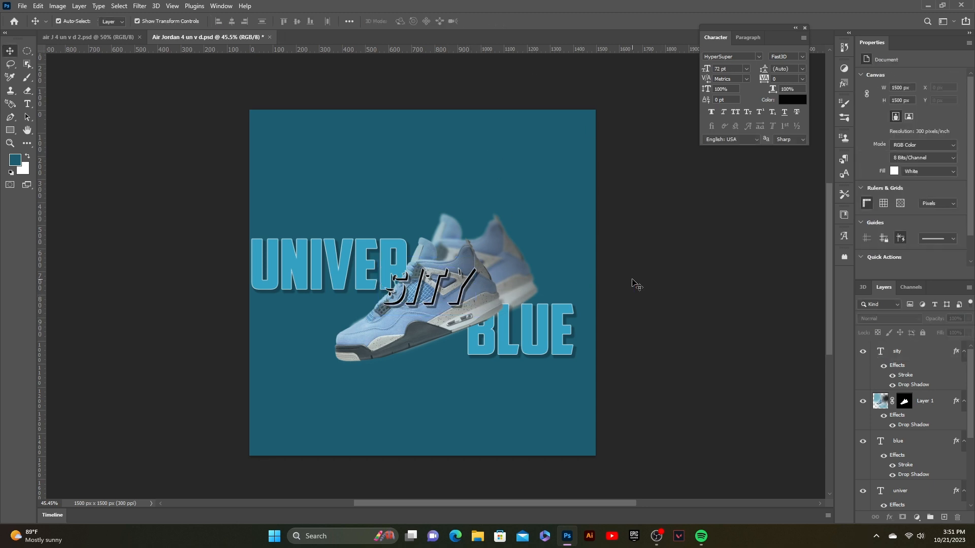
click(487, 261)
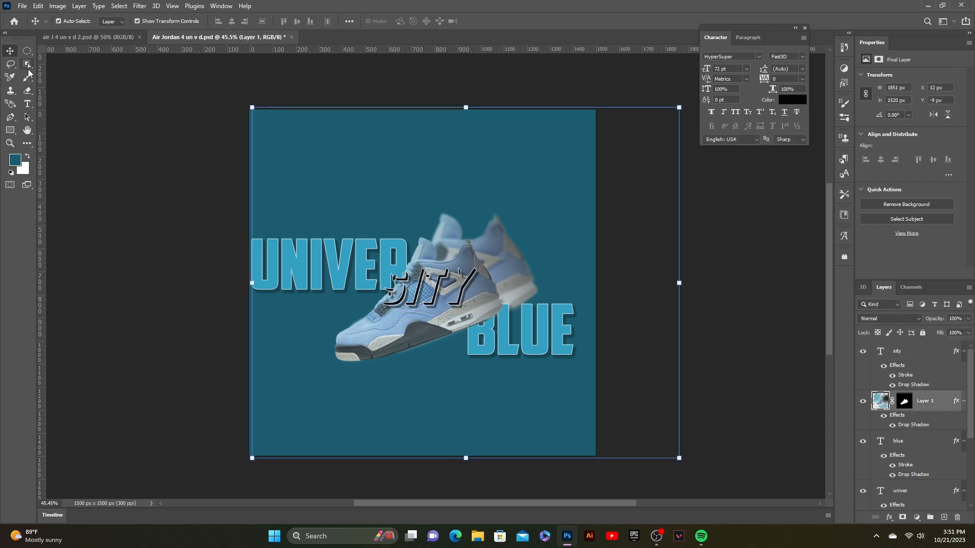
- Try brushing on the front shoe layer with a dark 242627 foreground colour, undoing each stroke
key(b)
click(506, 155)
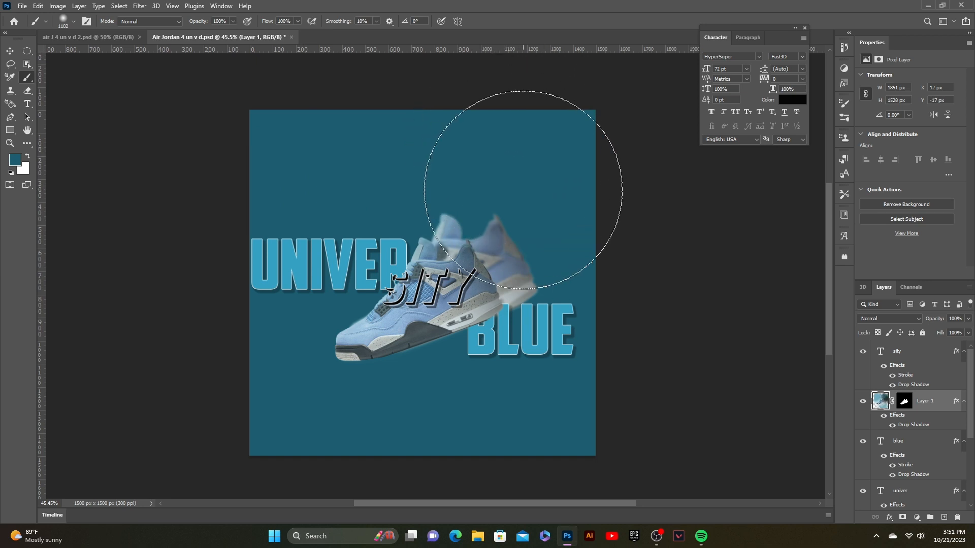
click(535, 189)
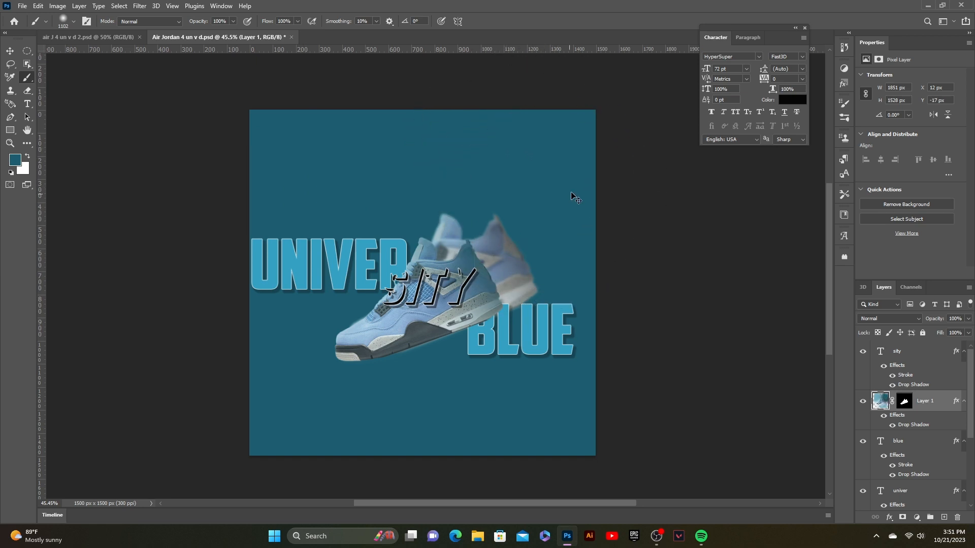
key(ctrl+z)
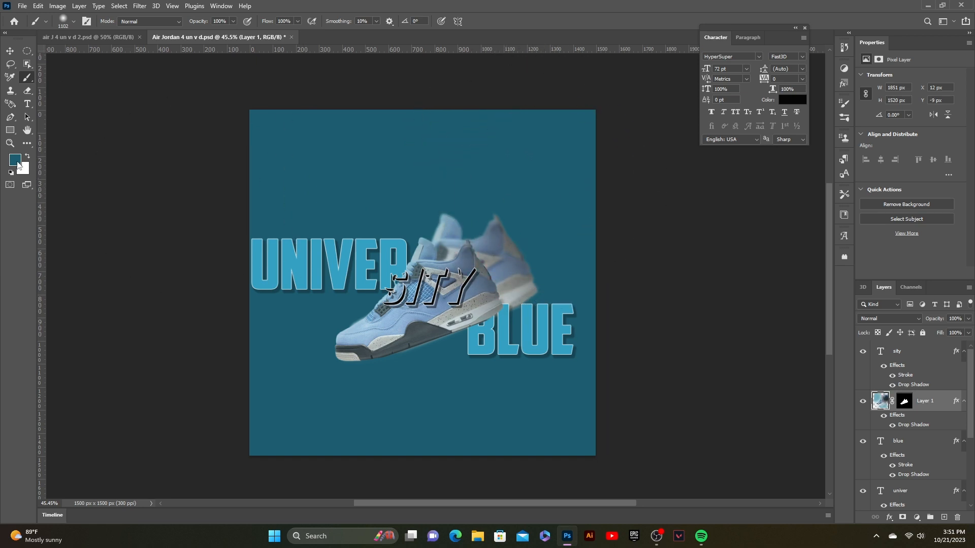
click(18, 162)
mouse_move(669, 394)
mouse_down()
mouse_move(654, 421)
mouse_move(612, 403)
mouse_up()
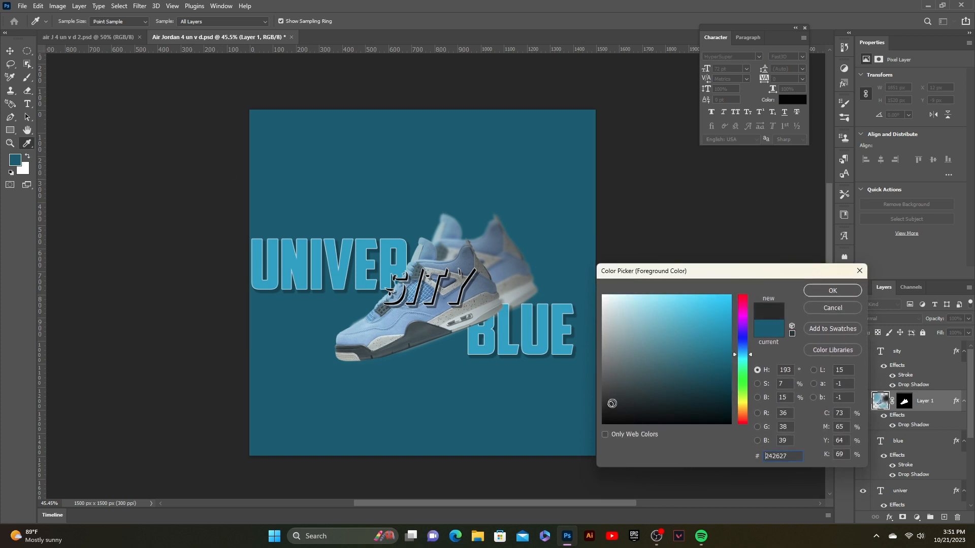
click(832, 290)
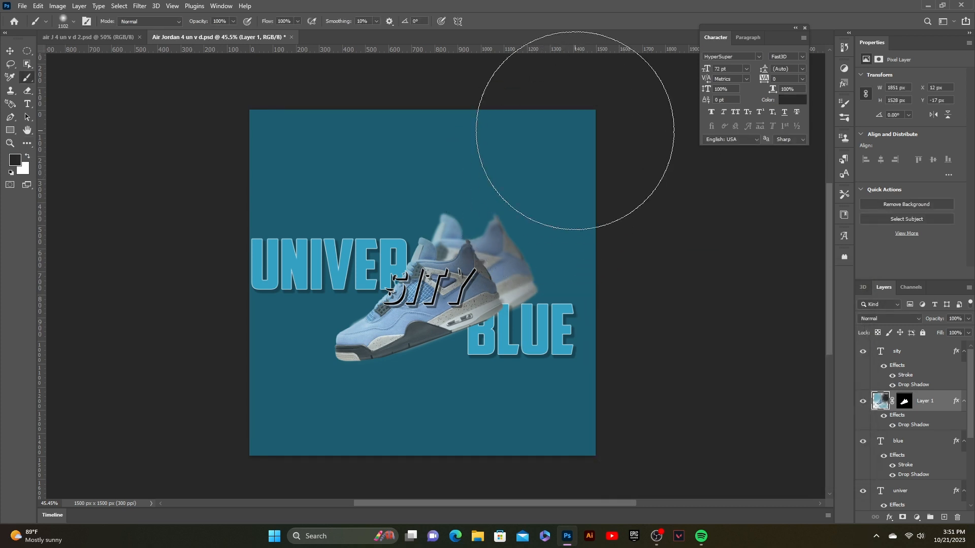
click(450, 137)
key(ctrl+z)
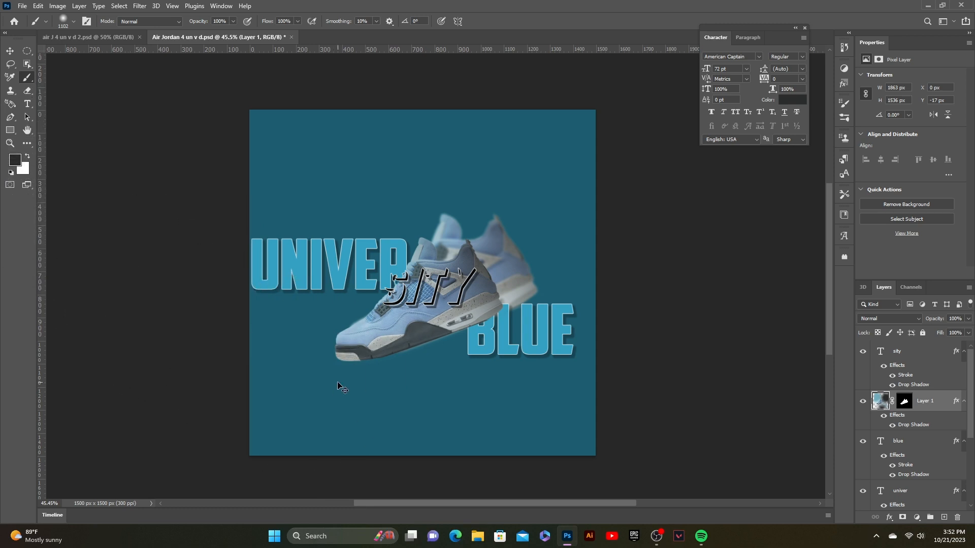
- Select the back shoe copy layer and paint its mask with the dark brush in a few spots
click(11, 51)
click(919, 425)
scroll(919, 425, down, 3)
click(925, 488)
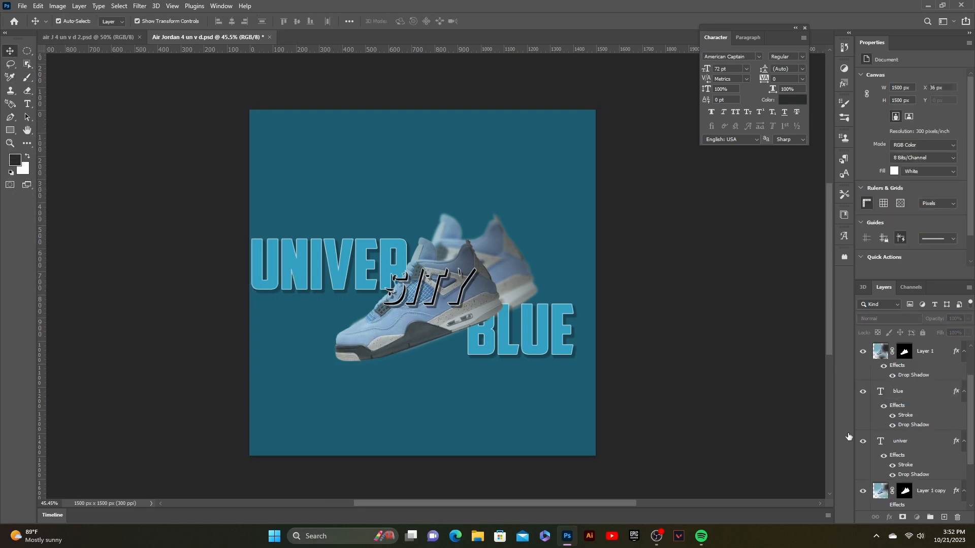
click(28, 77)
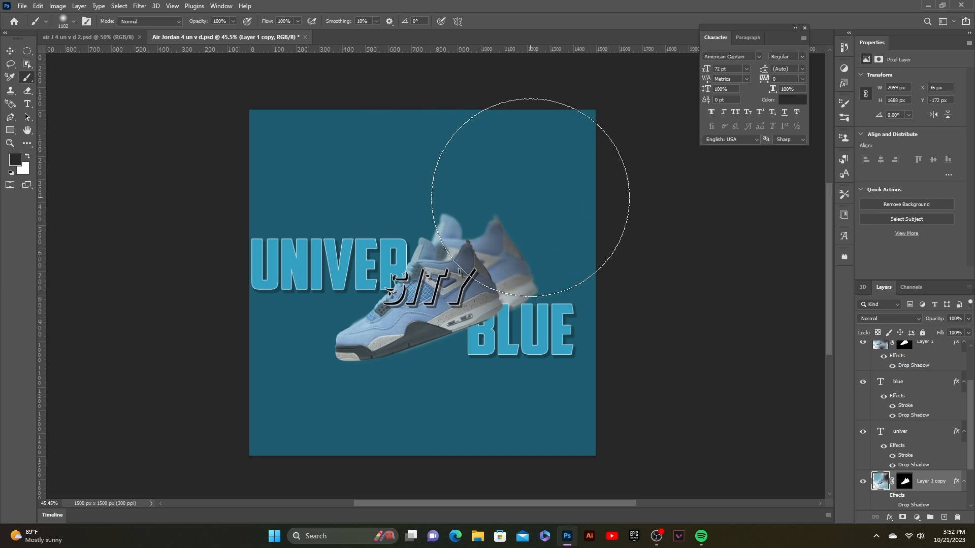
mouse_move(531, 196)
mouse_down()
mouse_move(499, 180)
mouse_move(519, 224)
mouse_up()
click(519, 223)
key(ctrl+z)
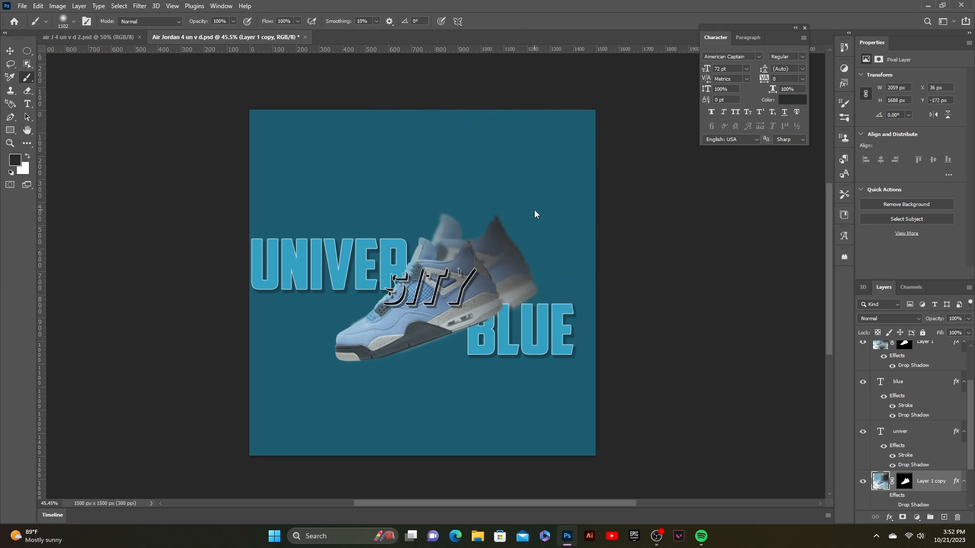
key(ctrl+z)
click(519, 412)
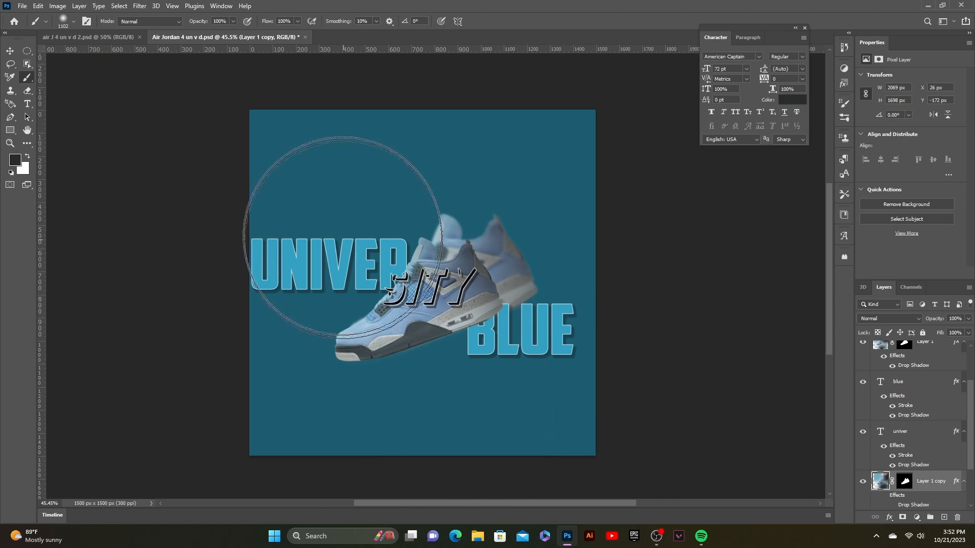
click(343, 194)
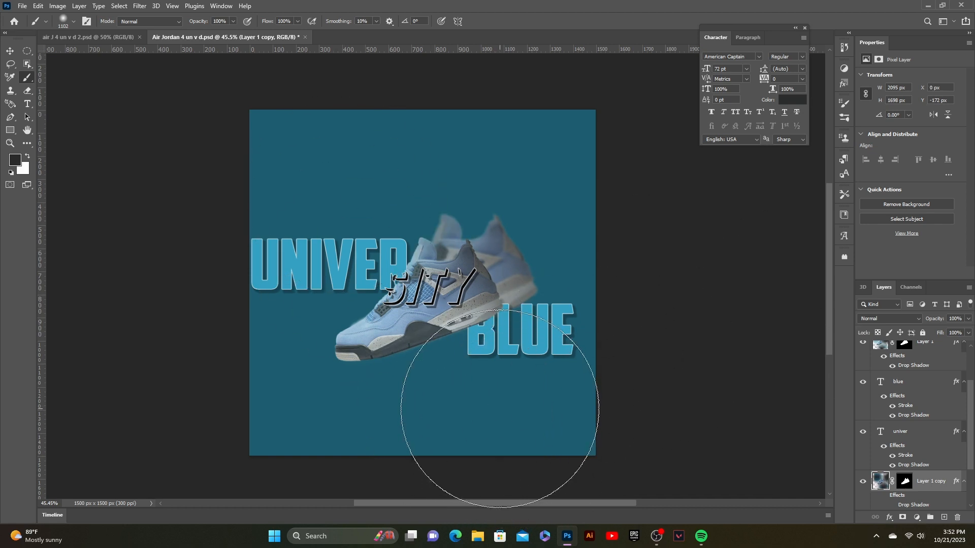
- Add a text layer reading AIR near the top left of the poster
key(v)
click(700, 280)
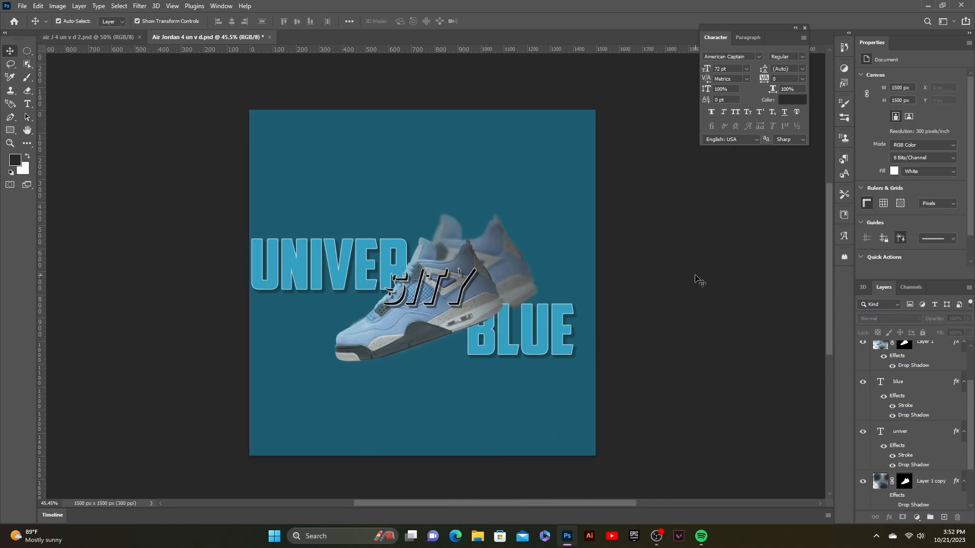
click(420, 281)
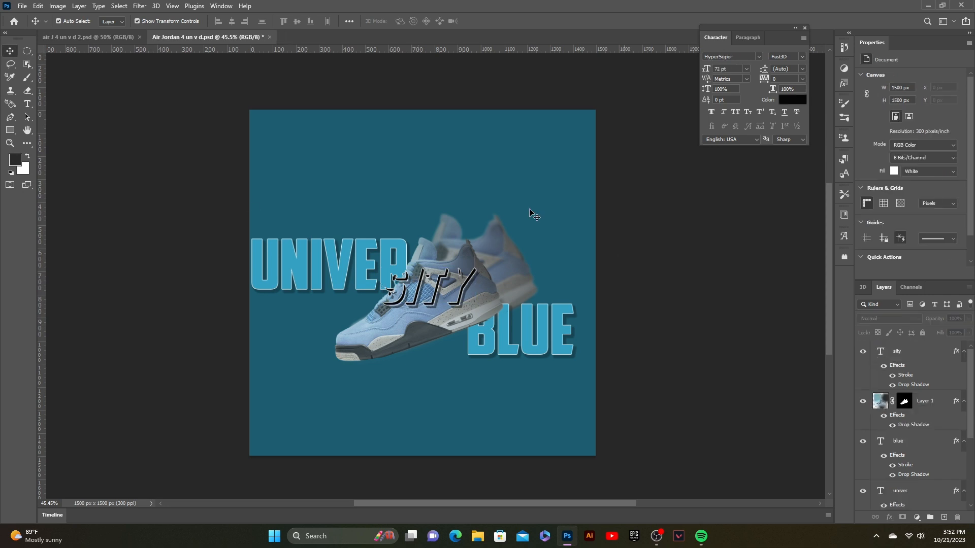
click(27, 105)
click(293, 162)
text(air)
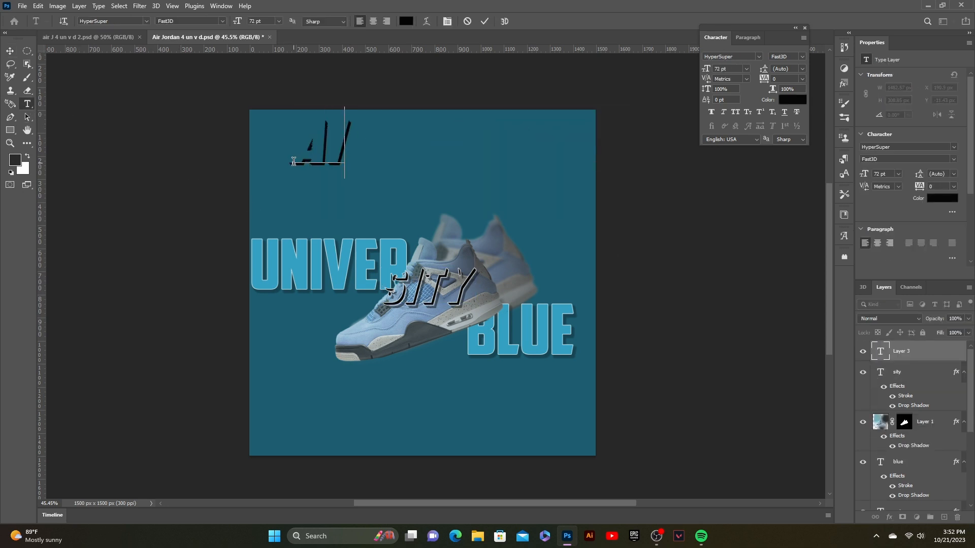
click(484, 21)
- Add a second text layer reading JORDAN below the AIR text
click(350, 199)
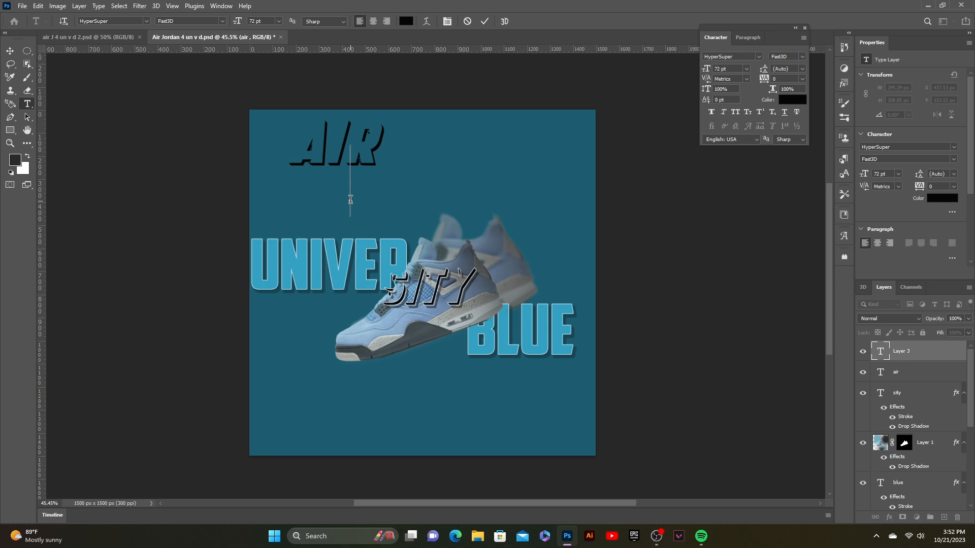
text(jorda)
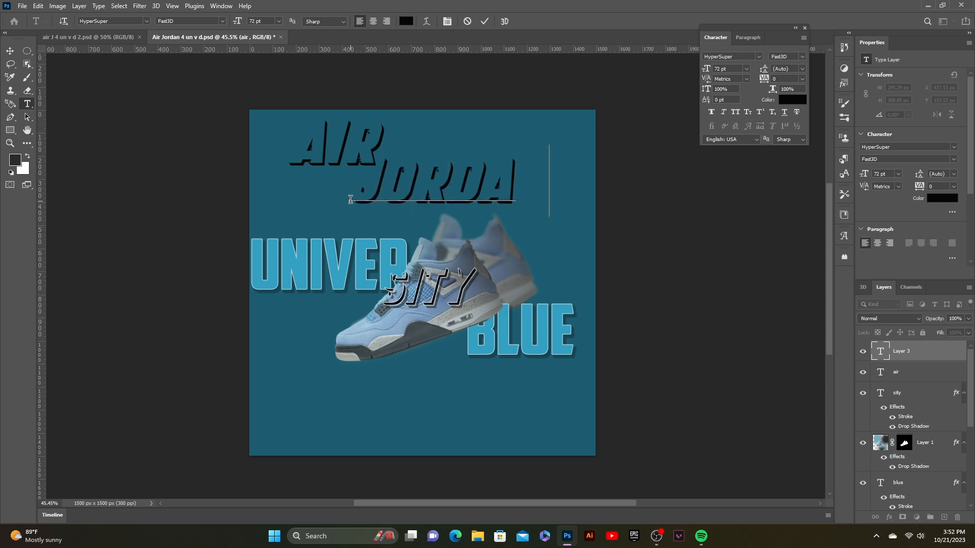
text(n)
click(485, 21)
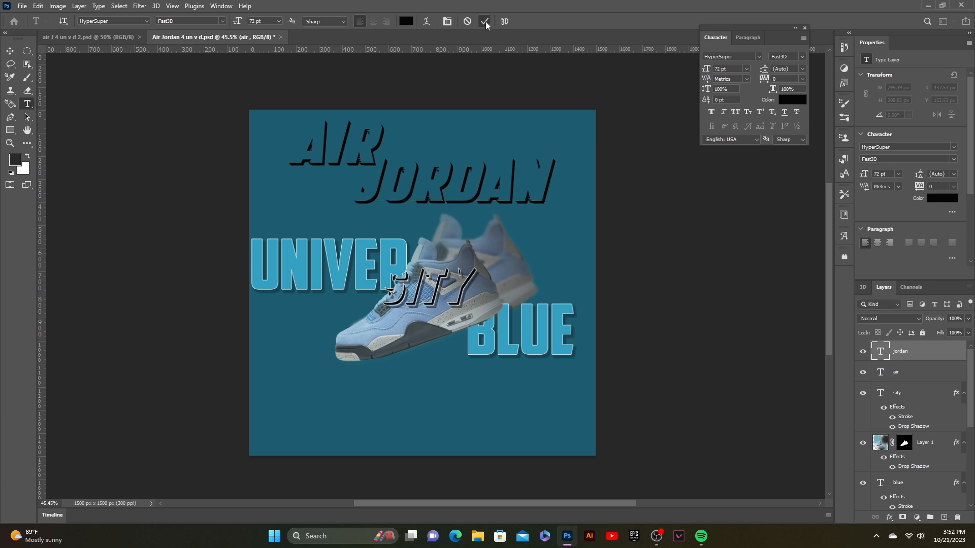
- Move the JORDAN text to the left and set the AIR text colour to 59b2cb
click(10, 52)
drag(440, 180, 352, 188)
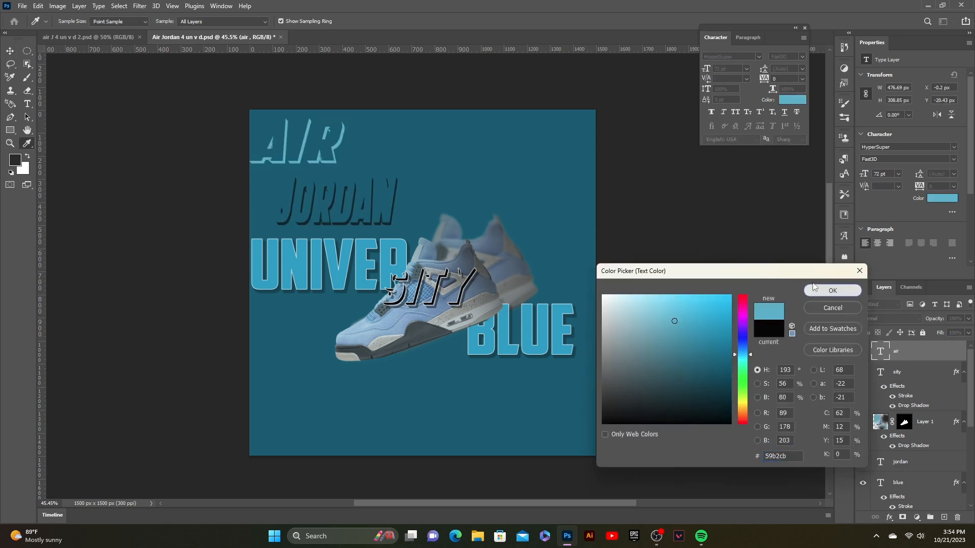
click(813, 287)
- Move the JORDAN text up and left so it sits just beneath AIR
click(760, 54)
click(469, 200)
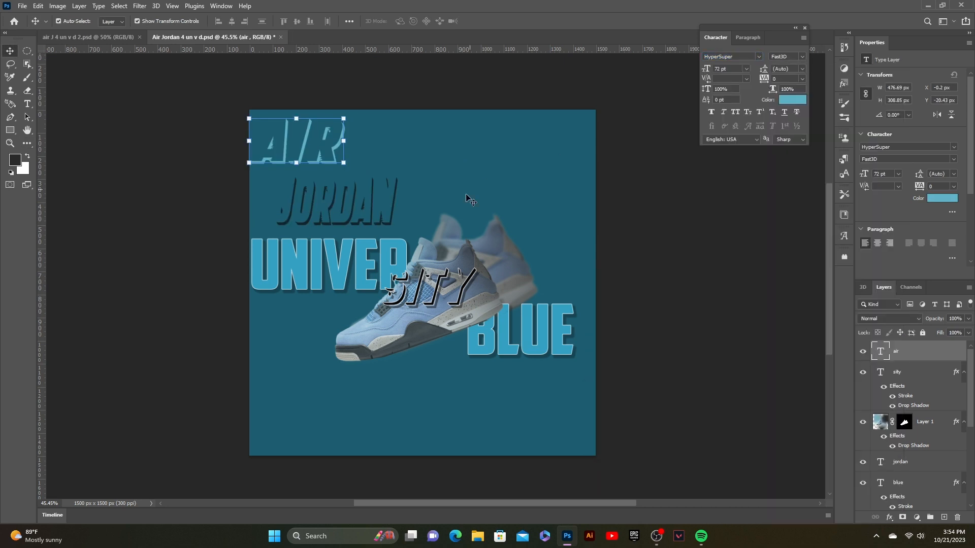
drag(369, 190, 344, 174)
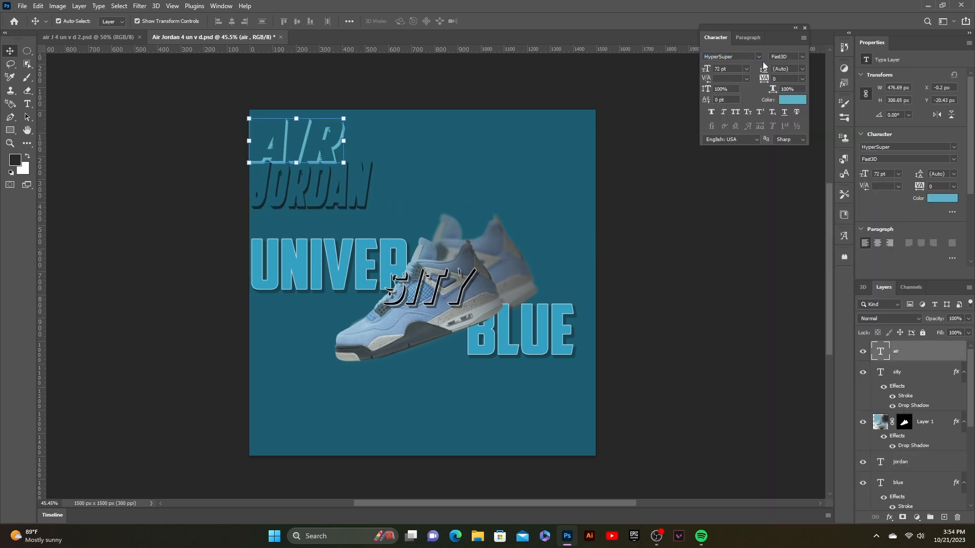
- Change the AIR text to a brighter blue and switch its font style to Fast
click(794, 100)
click(829, 291)
click(759, 56)
scroll(804, 98, up, 1)
key(Escape)
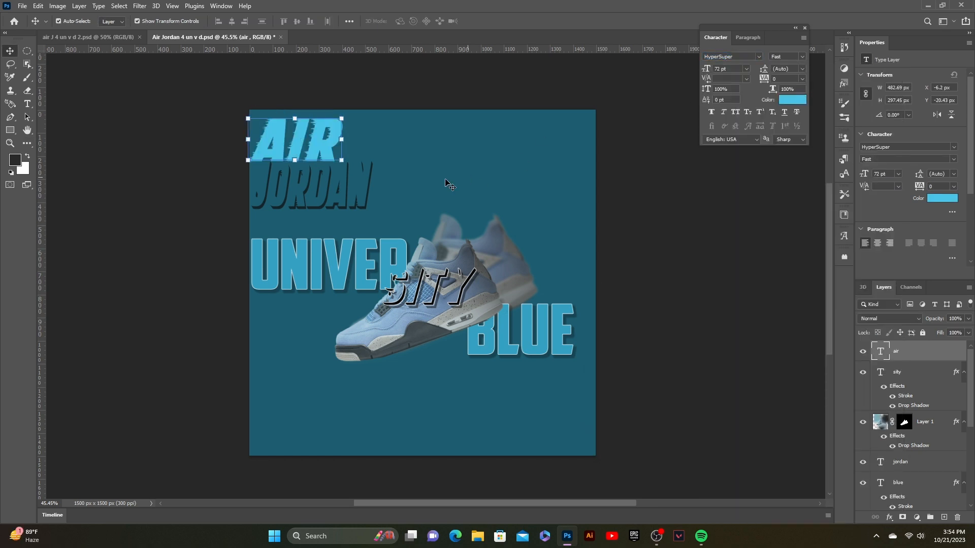
- Set the JORDAN text to the Fast font style and colour e2ecef
click(339, 193)
click(758, 56)
click(762, 96)
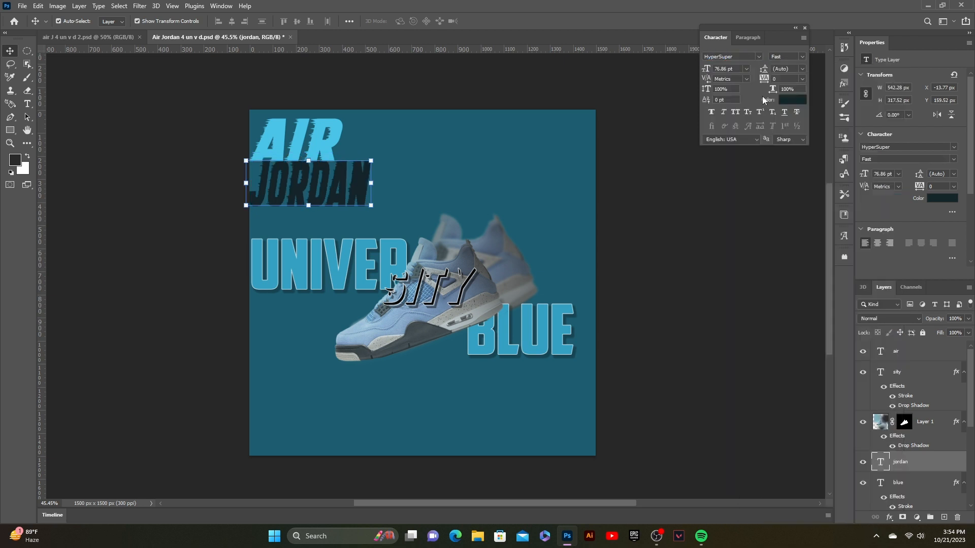
click(749, 55)
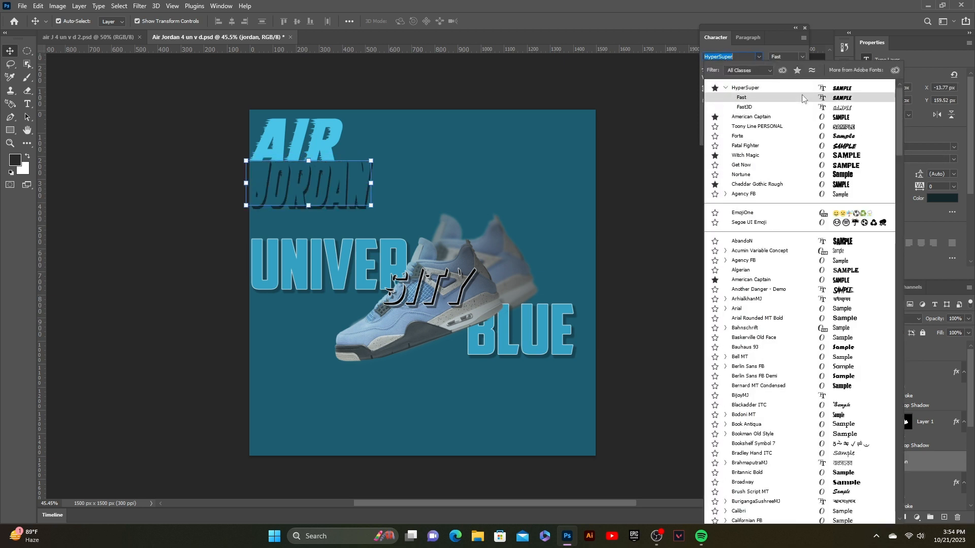
key(Escape)
click(790, 100)
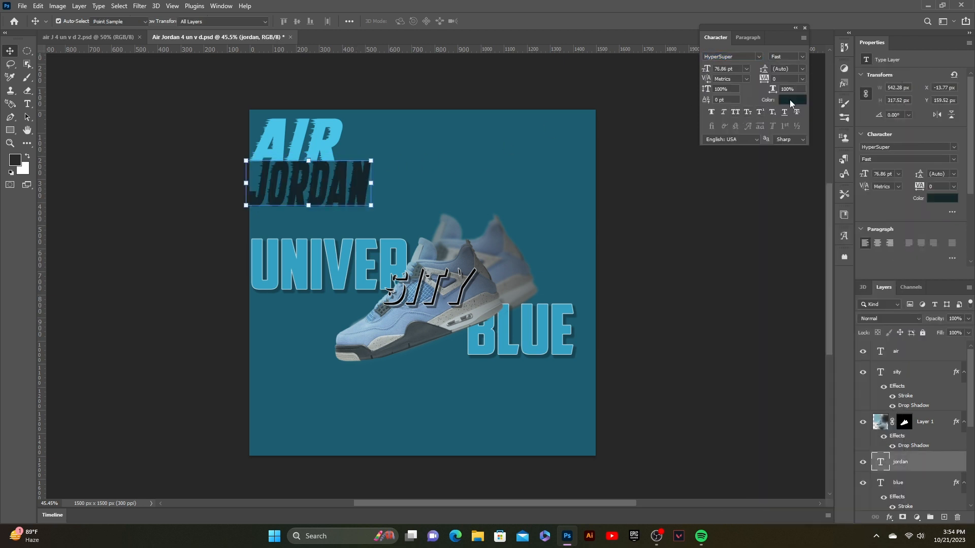
click(612, 340)
drag(612, 340, 609, 301)
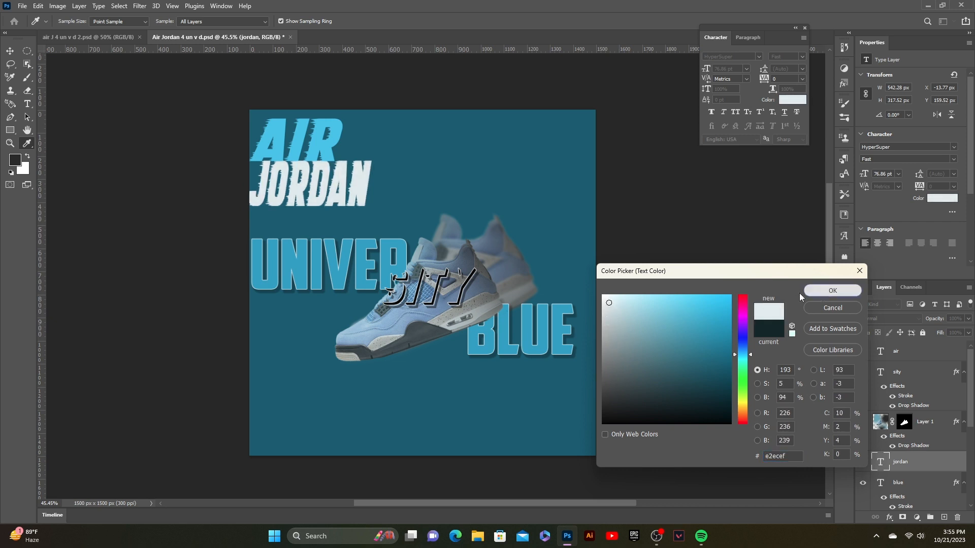
click(832, 290)
- Scale the JORDAN text down to about 49% and commit the transform
key(ctrl+t)
drag(367, 216, 316, 178)
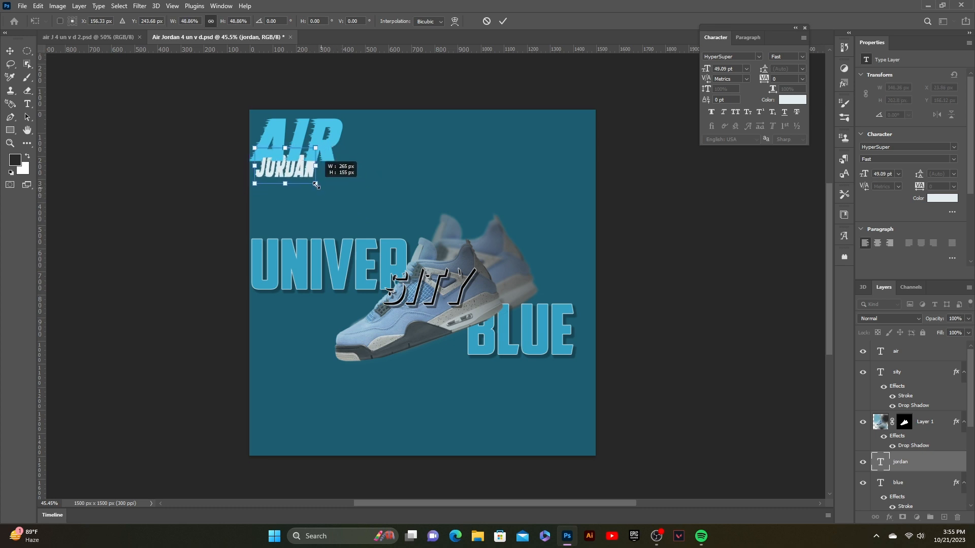
click(503, 21)
- Scale the AIR text down to about 63% and commit the transform
click(299, 142)
click(300, 144)
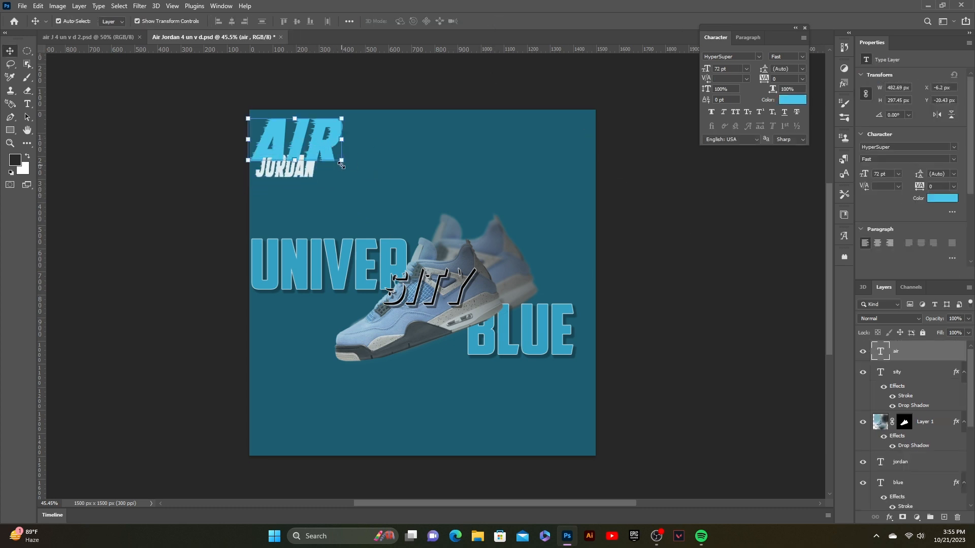
key(ctrl+t)
drag(339, 153, 298, 141)
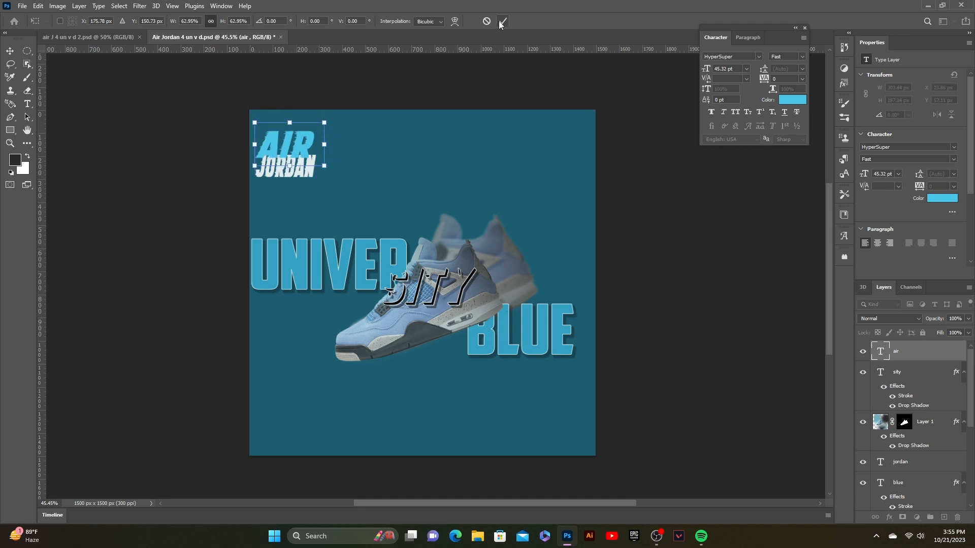
key(Return)
- Nudge the AIR text about 6 px to the right
key(Right)
key(Right)
key(Right)
key(Right)
key(Right)
key(Right)
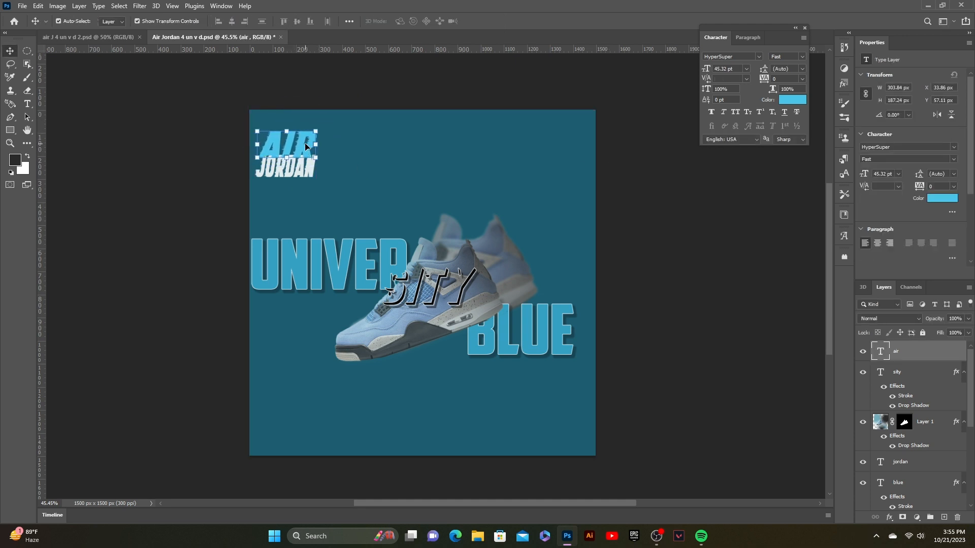
click(628, 207)
click(303, 152)
key(Right)
key(Right)
key(Right)
key(Right)
key(Right)
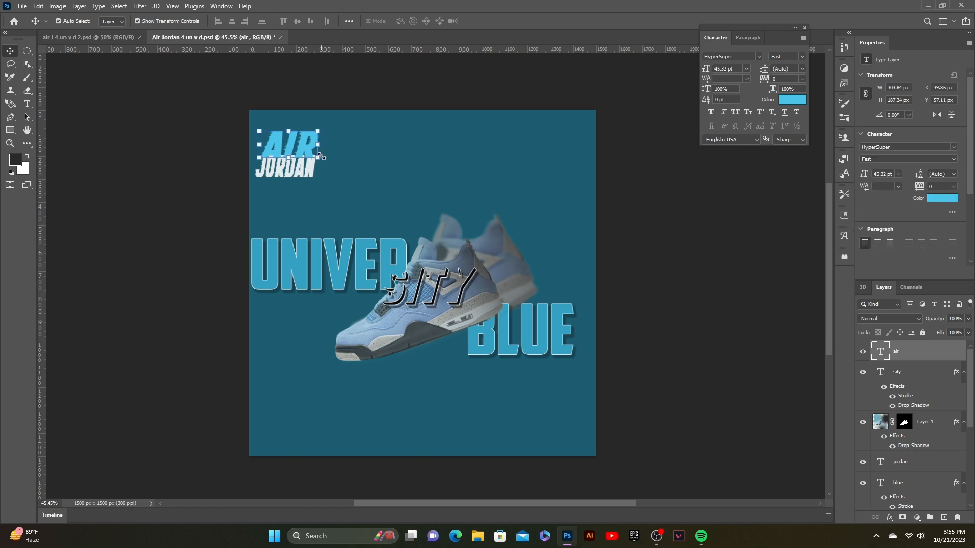
- Add a 2 px outside stroke in colour 111313 to the AIR text
click(622, 182)
click(297, 154)
click(889, 517)
click(902, 446)
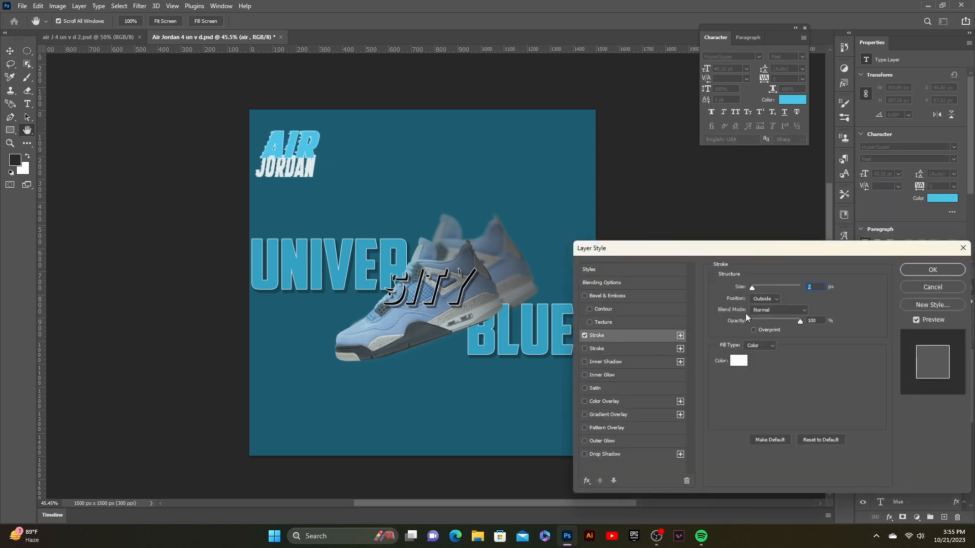
click(738, 361)
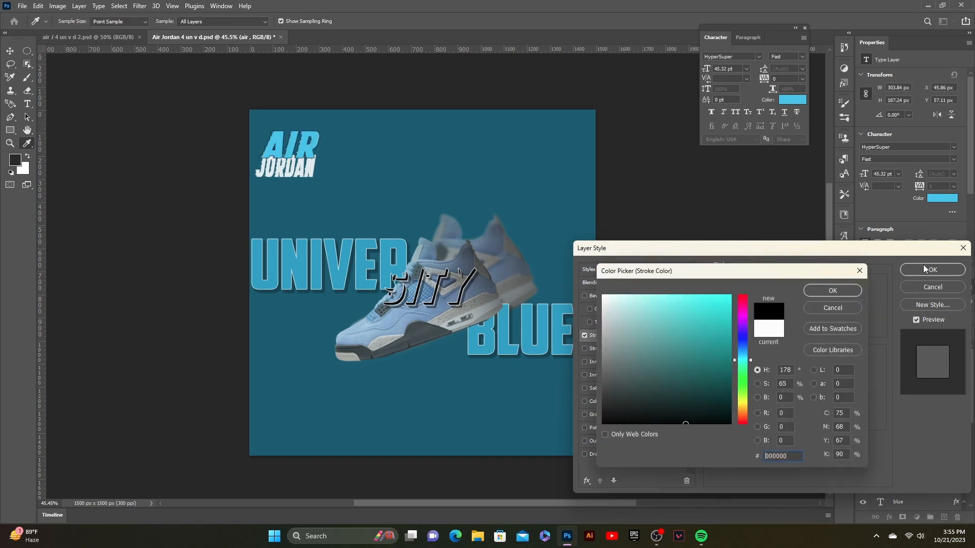
drag(634, 422, 618, 415)
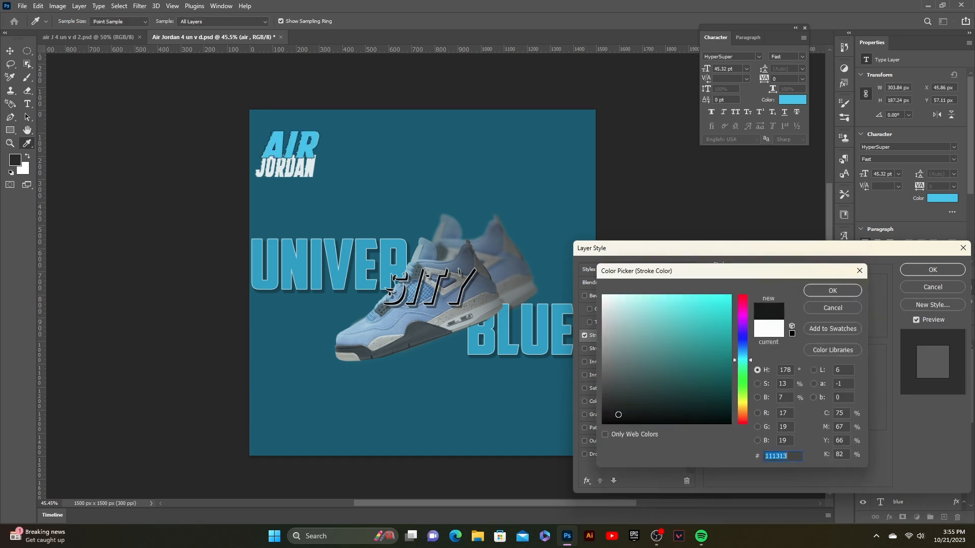
key(Return)
- Add an outside stroke layer style to the JORDAN text
click(285, 169)
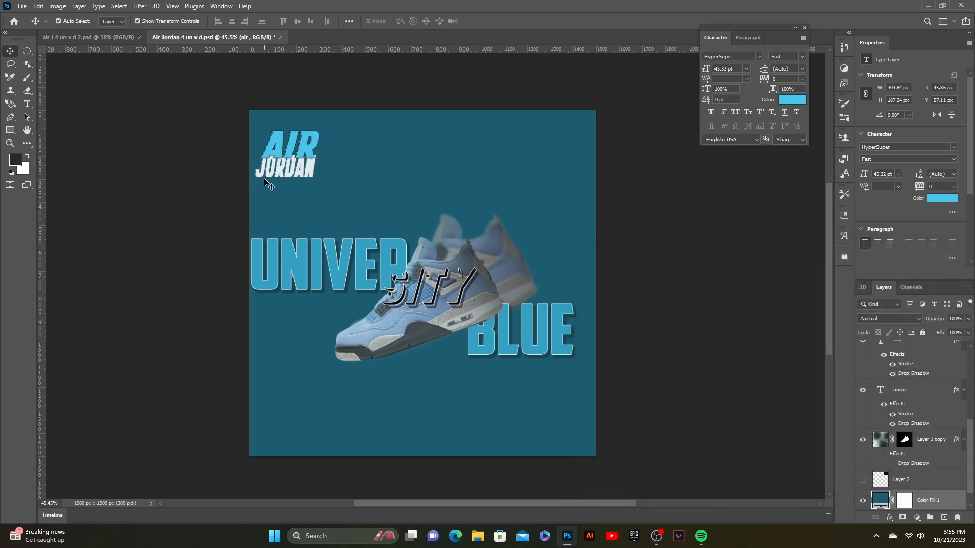
click(889, 517)
click(905, 445)
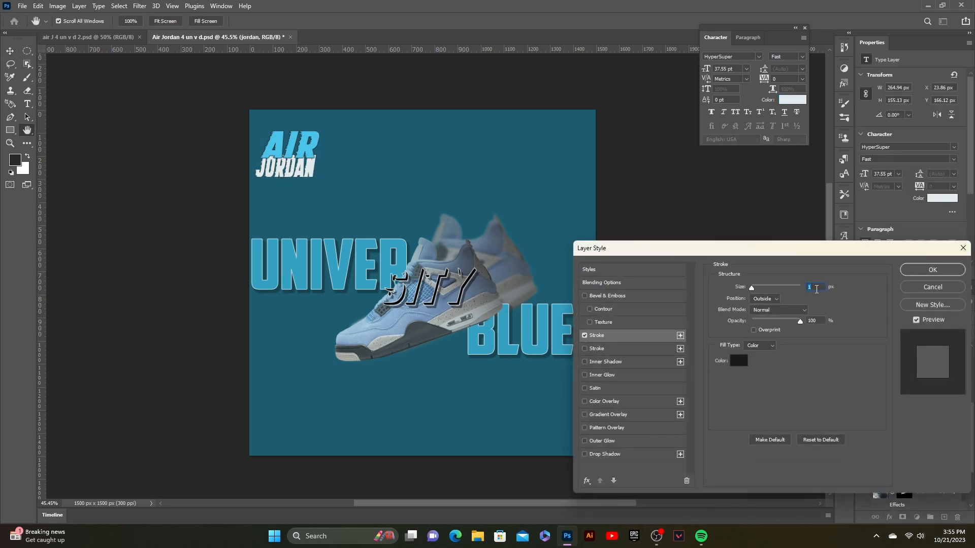
click(921, 272)
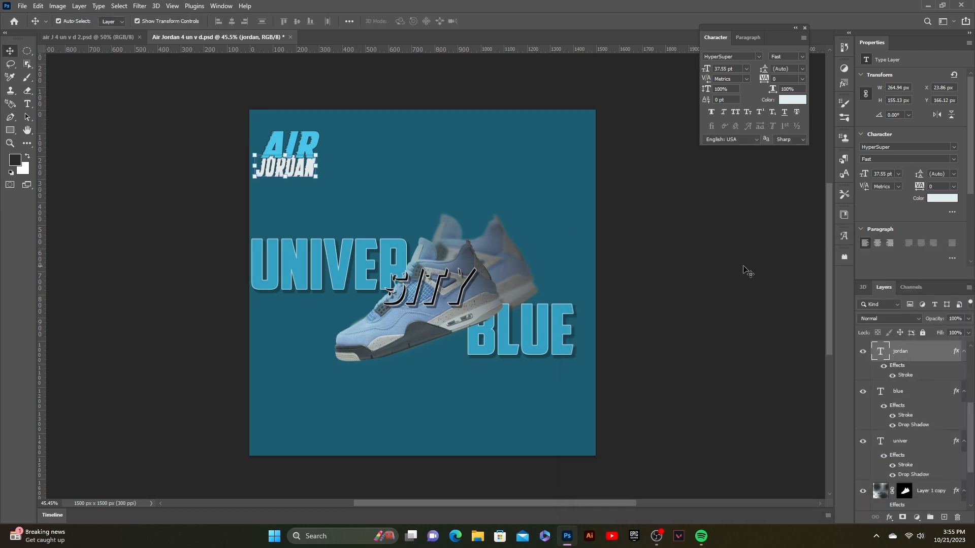
- Create a new text layer reading 4 near the top of the poster
click(300, 152)
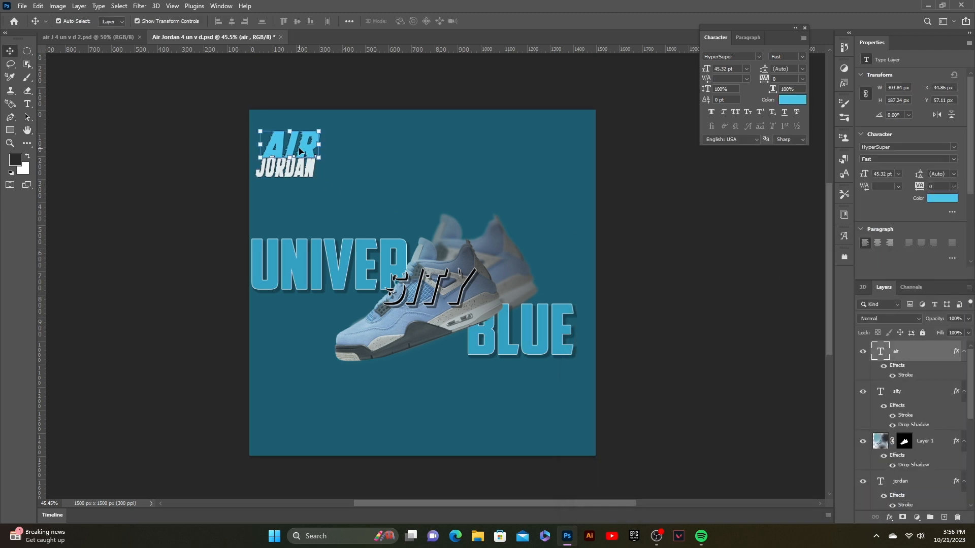
click(667, 186)
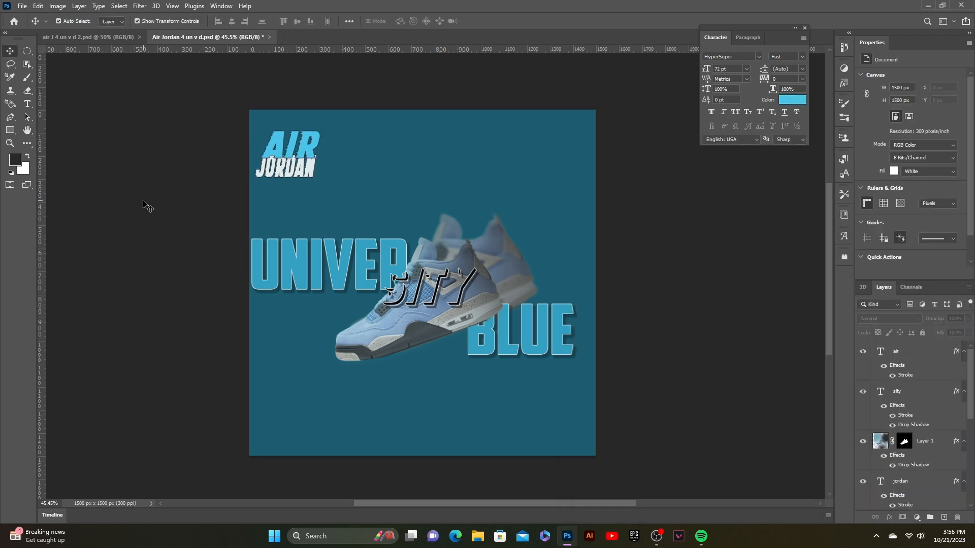
key(t)
click(363, 141)
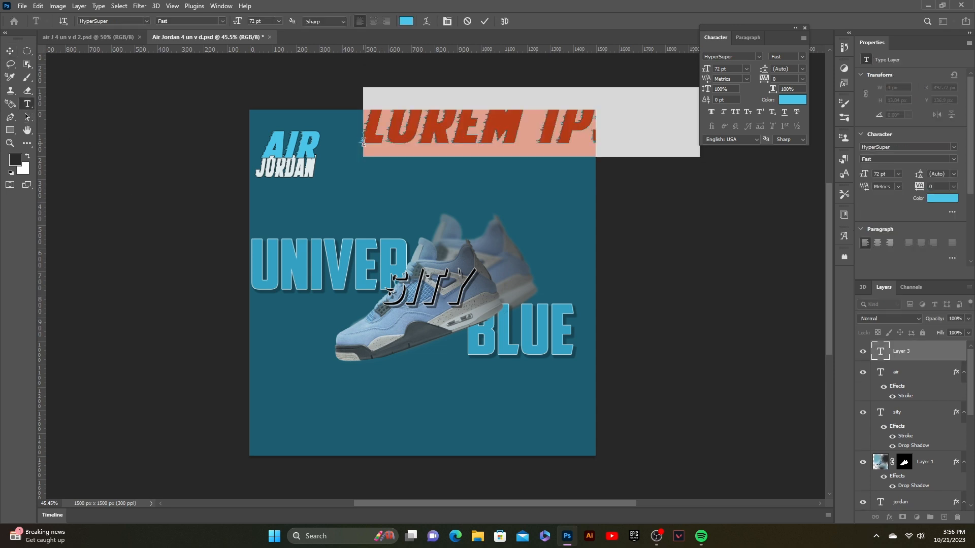
text(4)
click(485, 21)
- Move the 4 text beside the AIR JORDAN title
key(v)
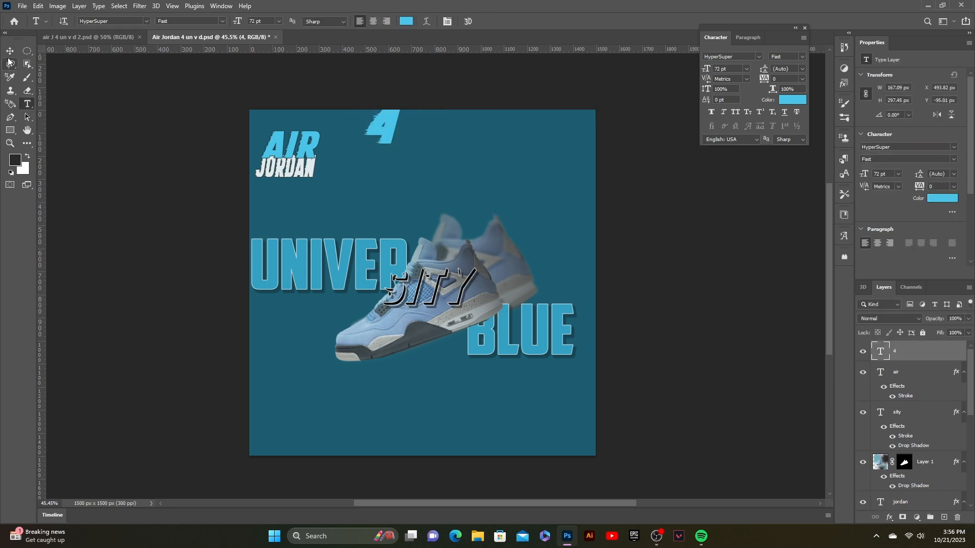
drag(326, 169, 344, 160)
key(shift+Up)
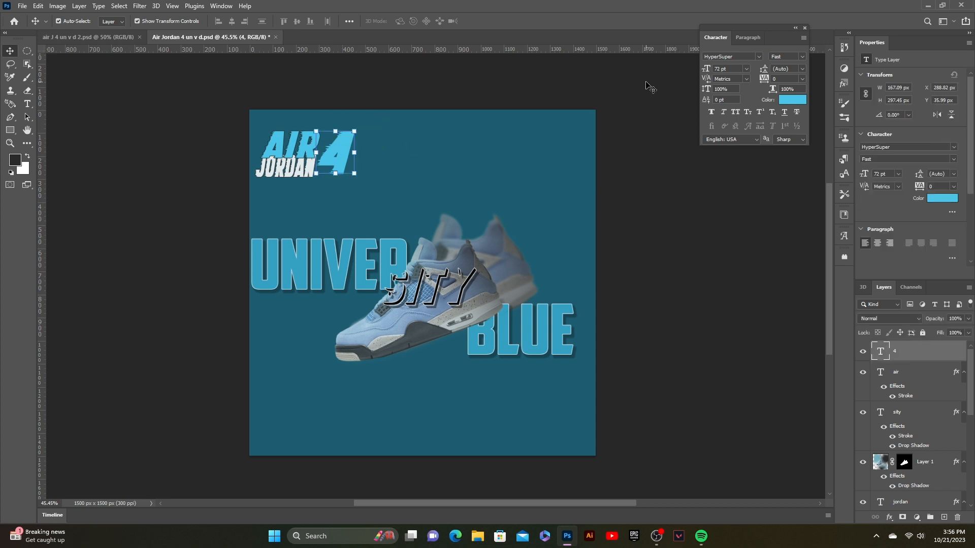
- Set the 4's font to American Captain and reposition it next to JORDAN
click(757, 57)
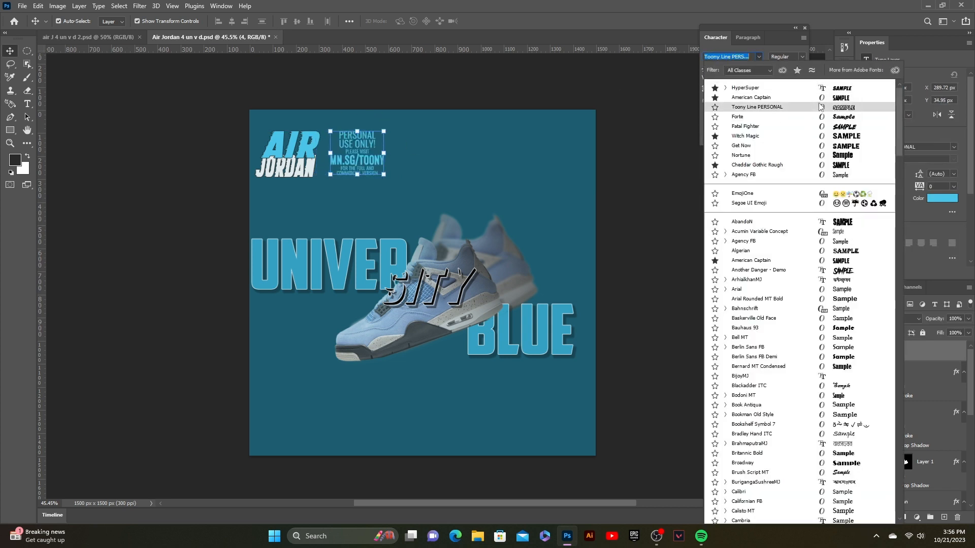
click(819, 97)
drag(338, 147, 333, 162)
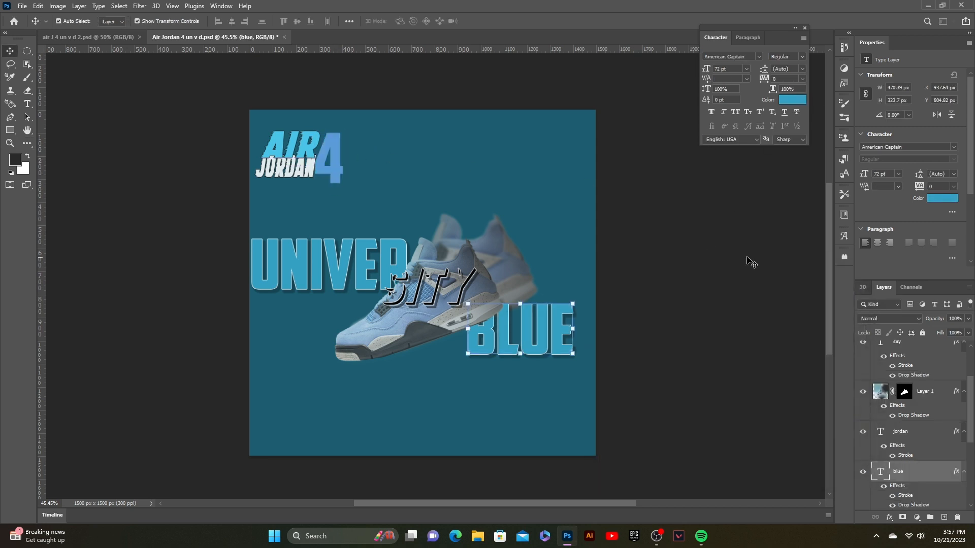
click(747, 258)
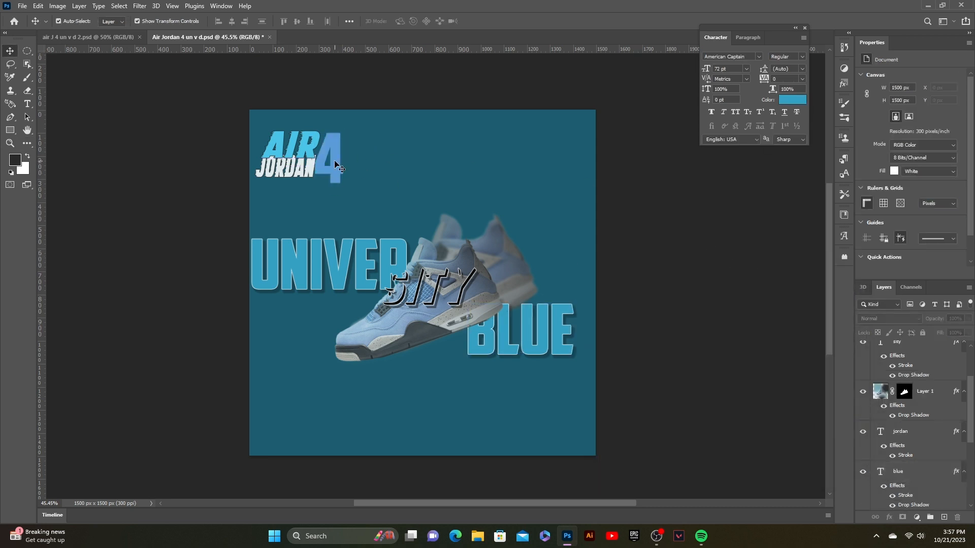
- Change the 4's text colour to a pale aqua
click(333, 160)
click(792, 100)
drag(736, 358, 747, 409)
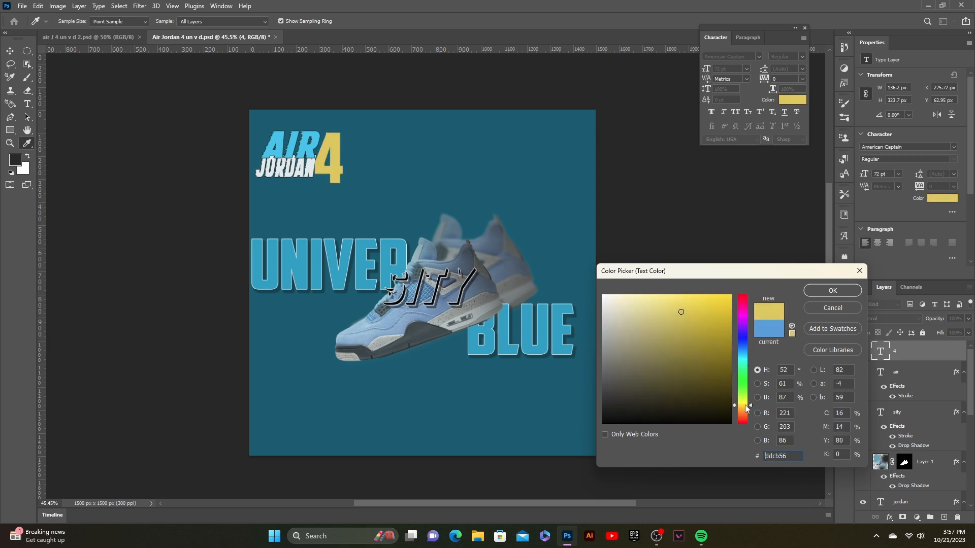
mouse_move(707, 348)
mouse_down()
mouse_move(709, 359)
mouse_move(731, 350)
mouse_move(733, 312)
mouse_move(672, 321)
mouse_move(636, 313)
mouse_move(647, 312)
mouse_move(639, 354)
mouse_move(649, 358)
mouse_move(650, 316)
mouse_up()
click(740, 303)
click(743, 358)
click(833, 291)
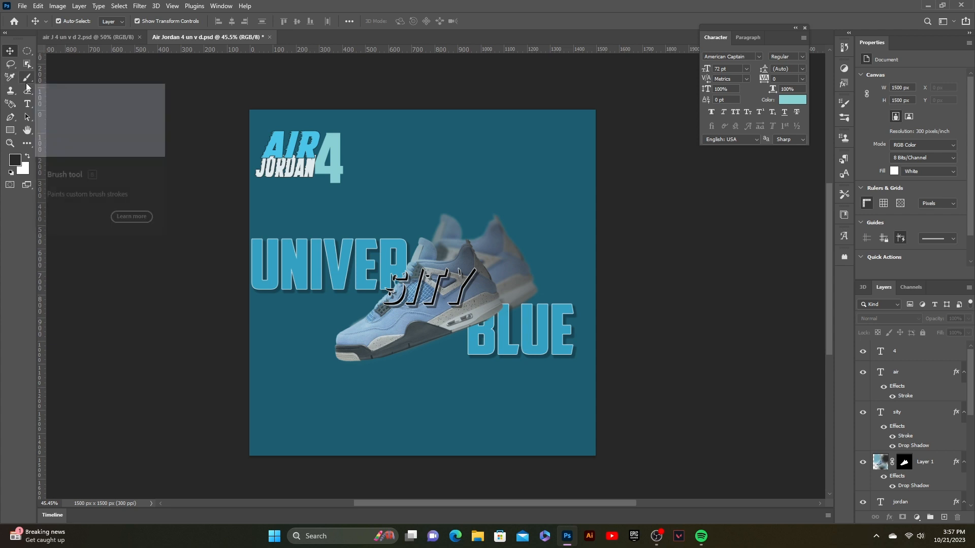
- Rasterize the background colour fill layer and brush black shading along its bottom edge
scroll(792, 401, down, 1)
scroll(929, 425, down, 3)
scroll(909, 452, down, 5)
click(884, 498)
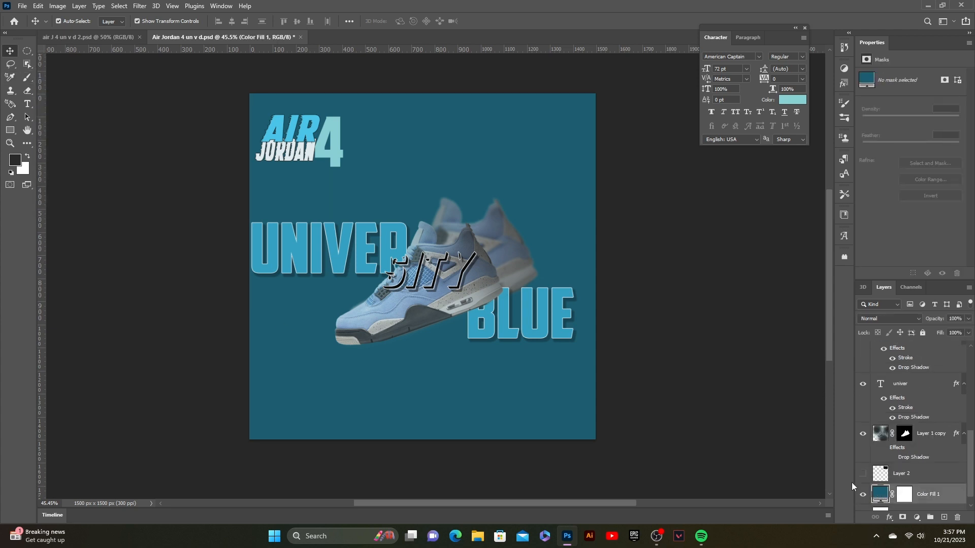
click(28, 77)
click(182, 484)
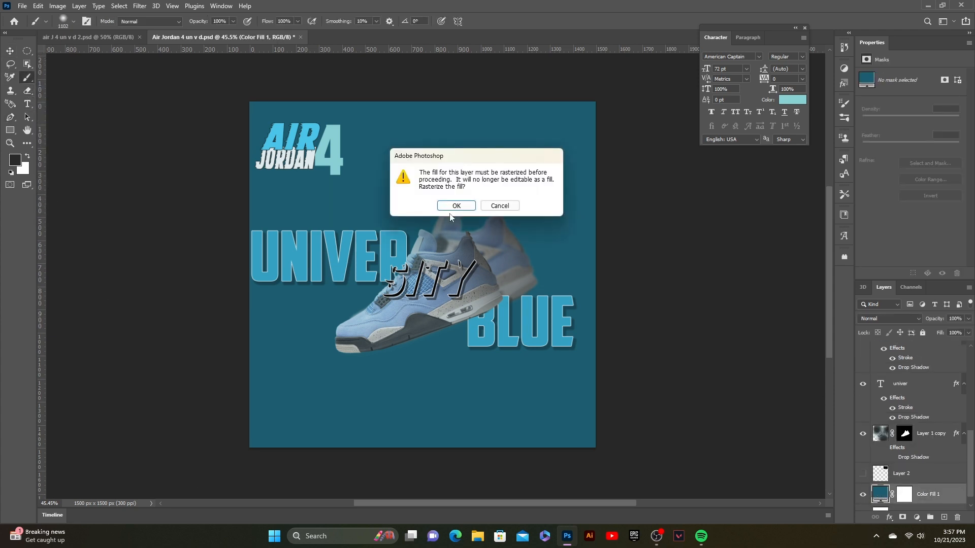
key(Return)
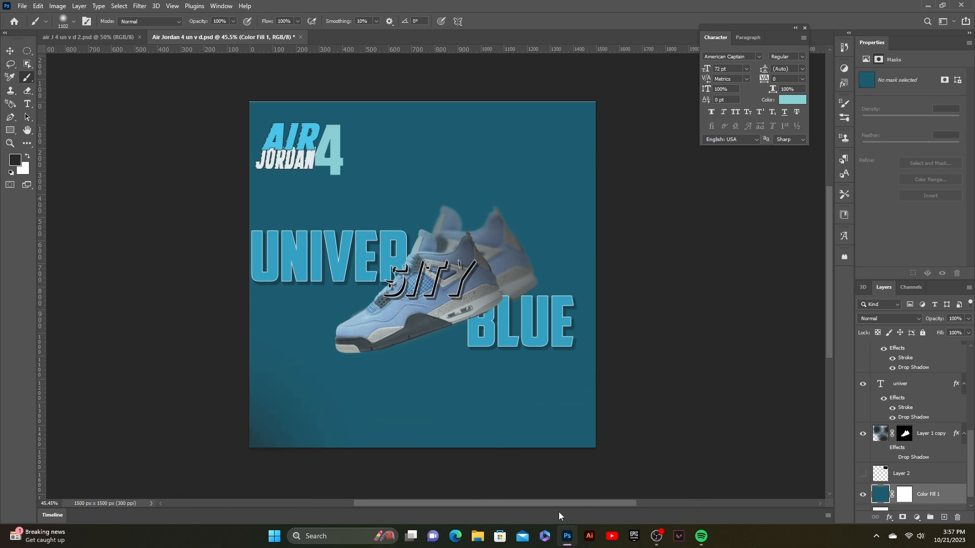
drag(501, 463, 413, 509)
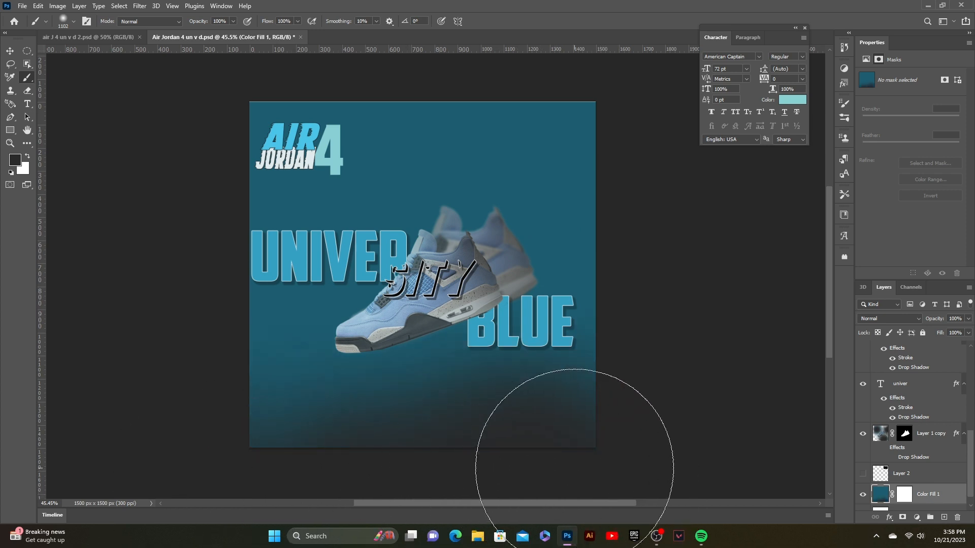
- Continue brushing dark shading across the bottom of the background, undoing one stroke
scroll(720, 369, right, 2)
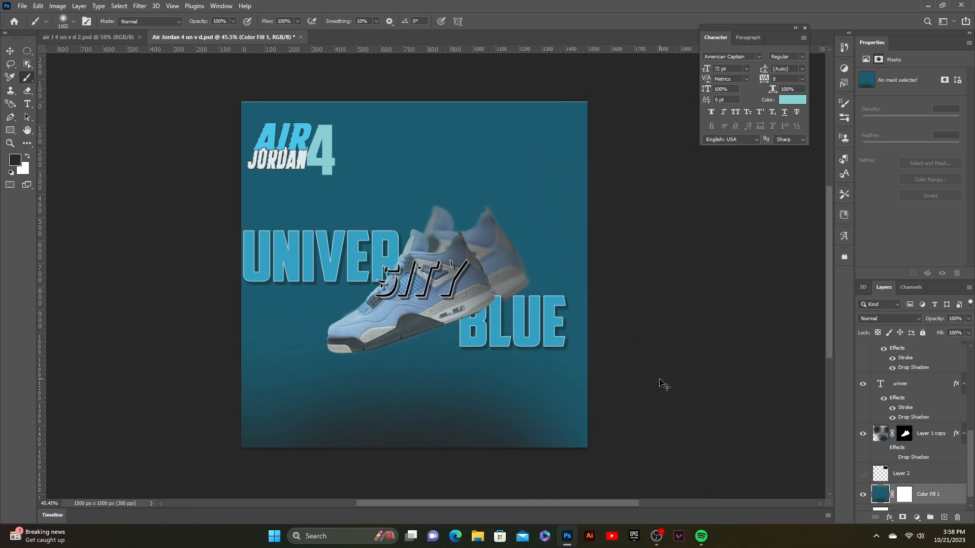
scroll(666, 384, down, 2)
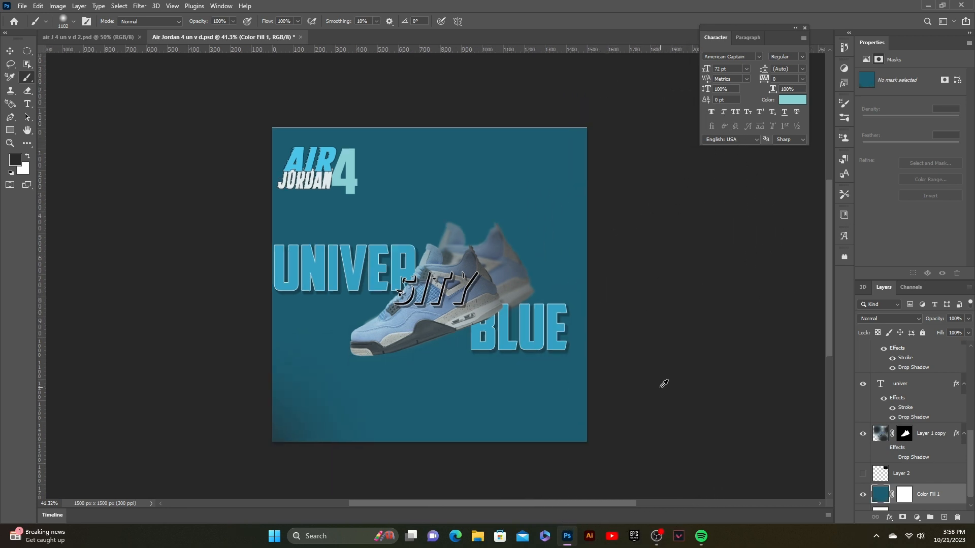
mouse_move(541, 438)
mouse_down()
mouse_move(523, 382)
mouse_move(532, 381)
mouse_up()
mouse_move(462, 437)
mouse_down()
mouse_move(387, 460)
mouse_move(556, 438)
mouse_up()
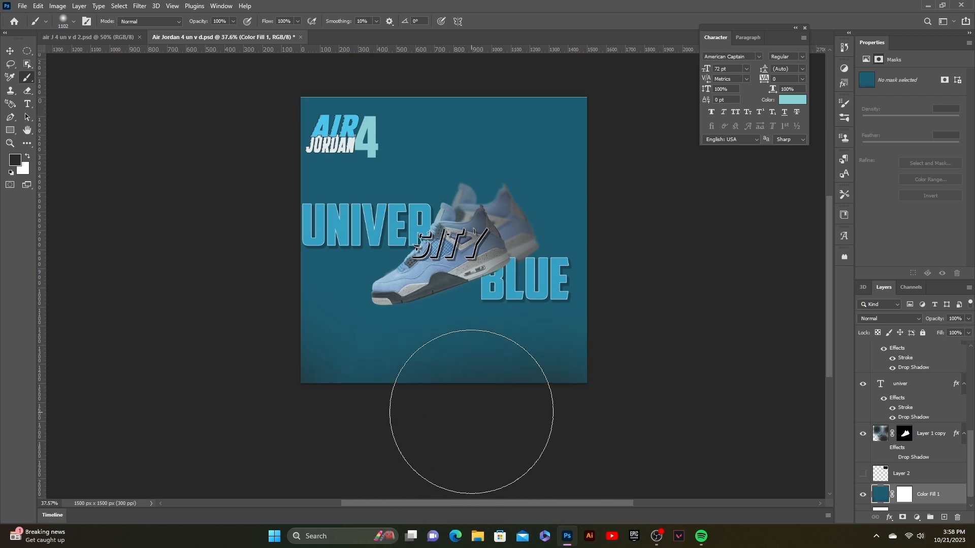
click(470, 407)
key(ctrl+z)
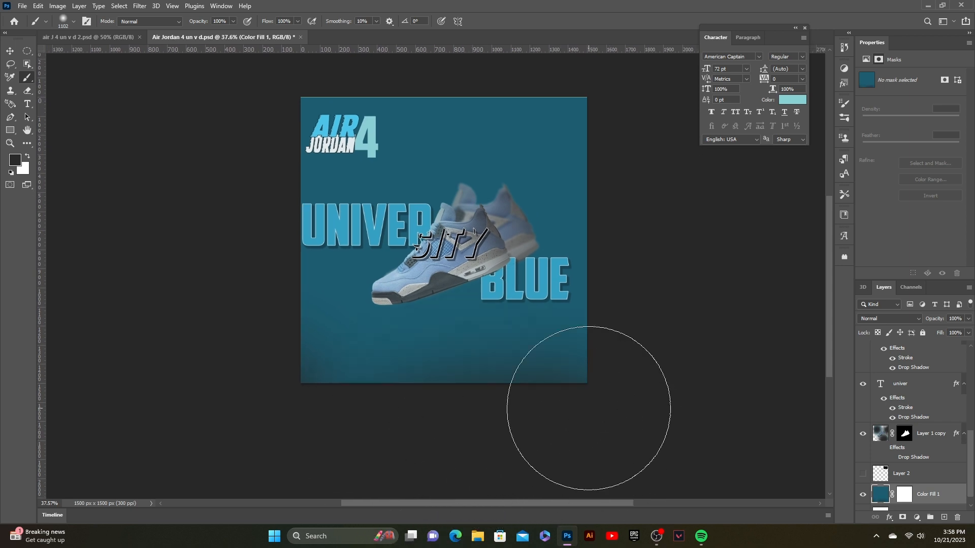
mouse_move(588, 409)
mouse_down()
mouse_move(415, 451)
mouse_move(370, 450)
mouse_up()
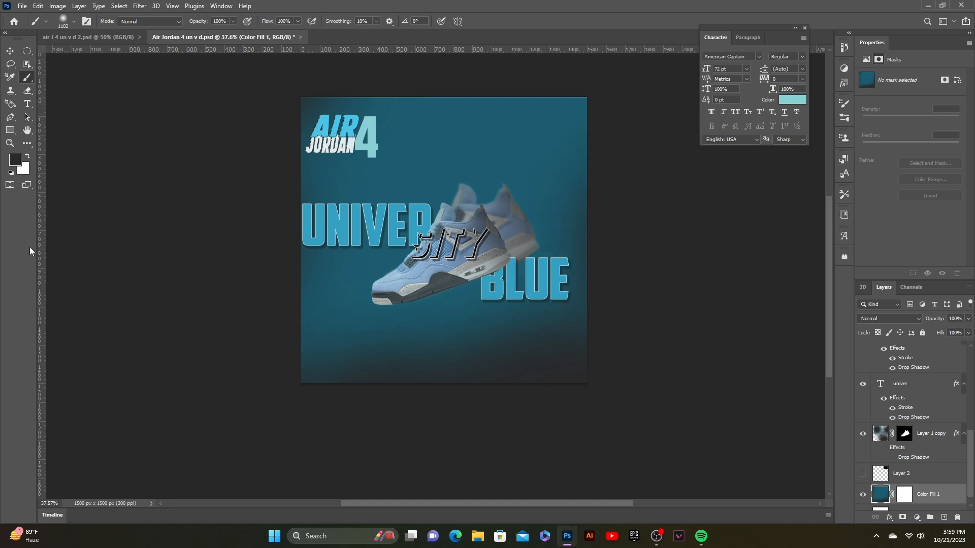
- Show the hidden texture layer Layer 2 and move it to the canvas's top-left corner
click(11, 52)
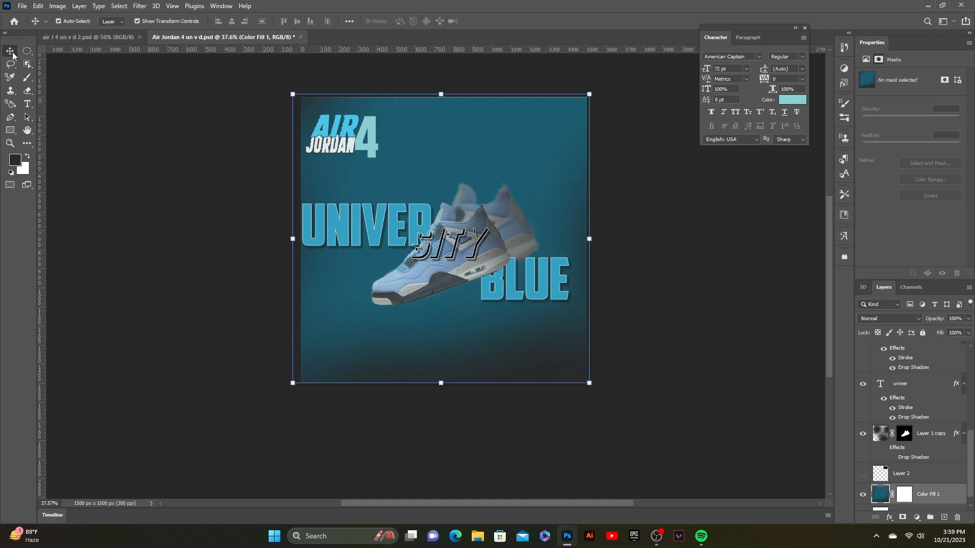
click(184, 137)
scroll(183, 146, up, 2)
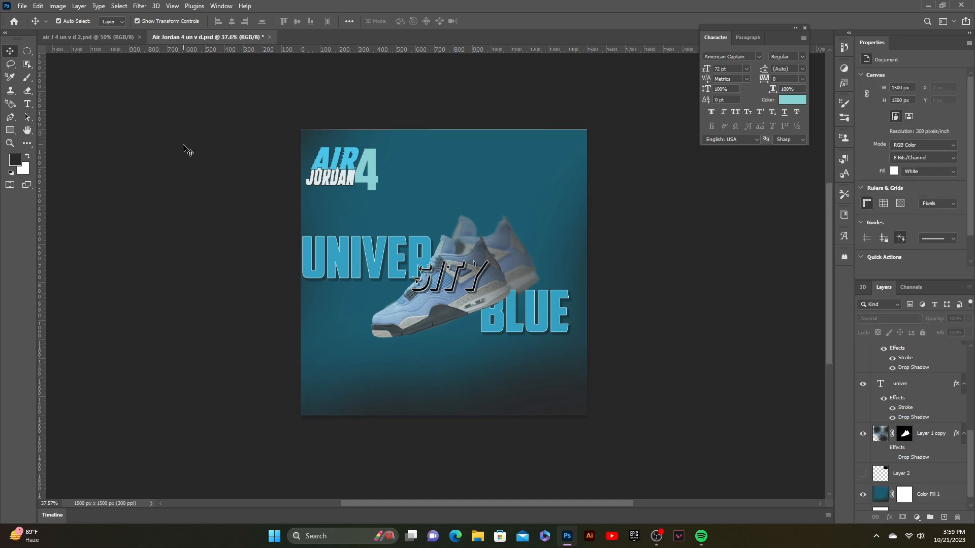
scroll(183, 148, down, 1)
scroll(184, 147, up, 1)
scroll(183, 147, down, 1)
scroll(184, 148, up, 1)
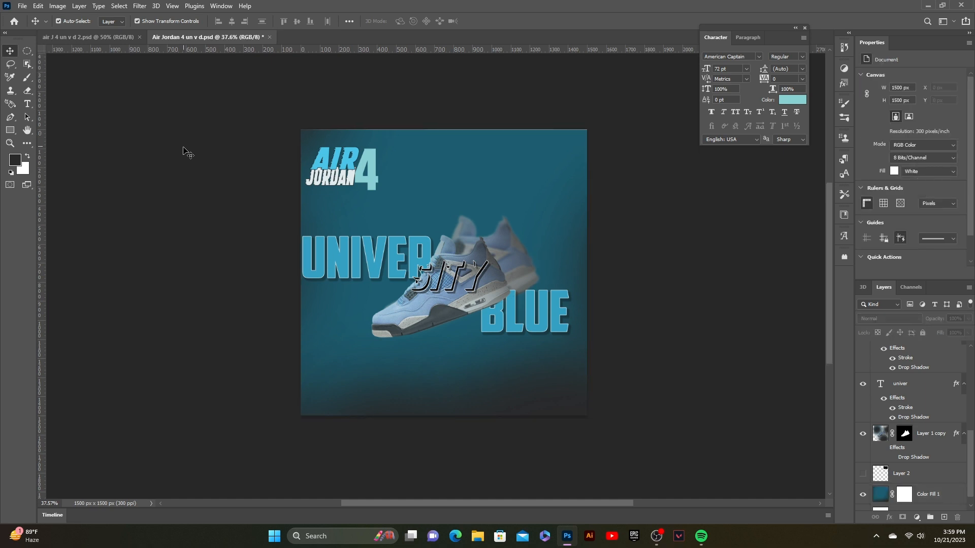
click(422, 244)
scroll(568, 385, up, 2)
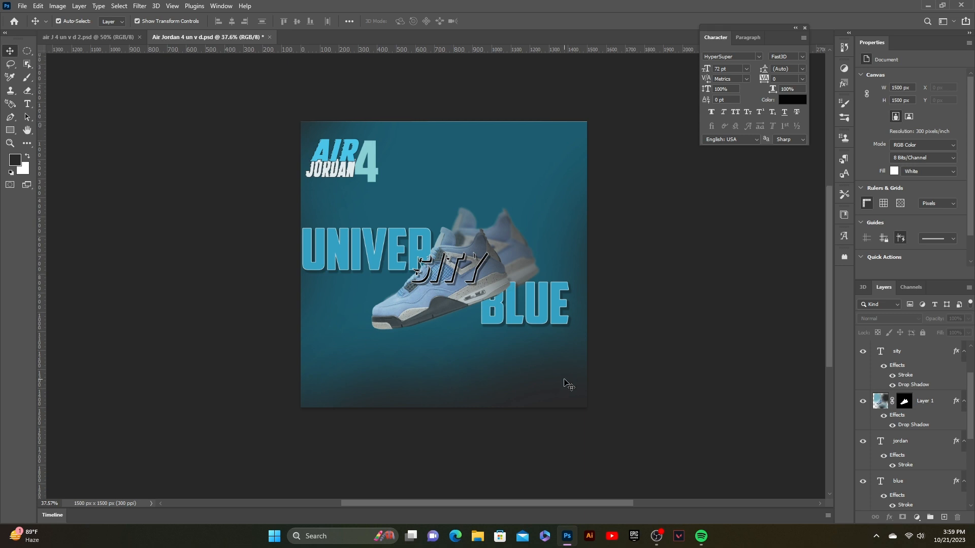
scroll(567, 385, down, 1)
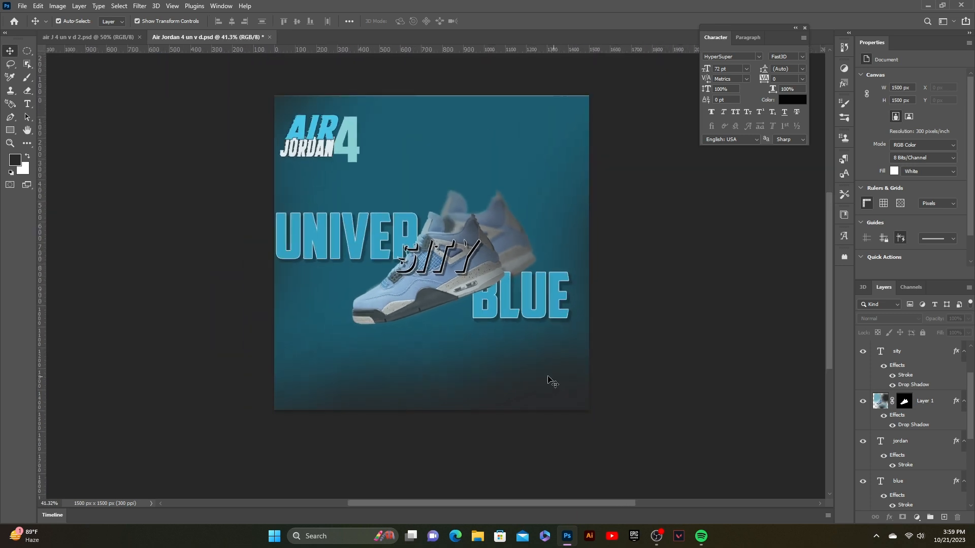
scroll(920, 429, down, 5)
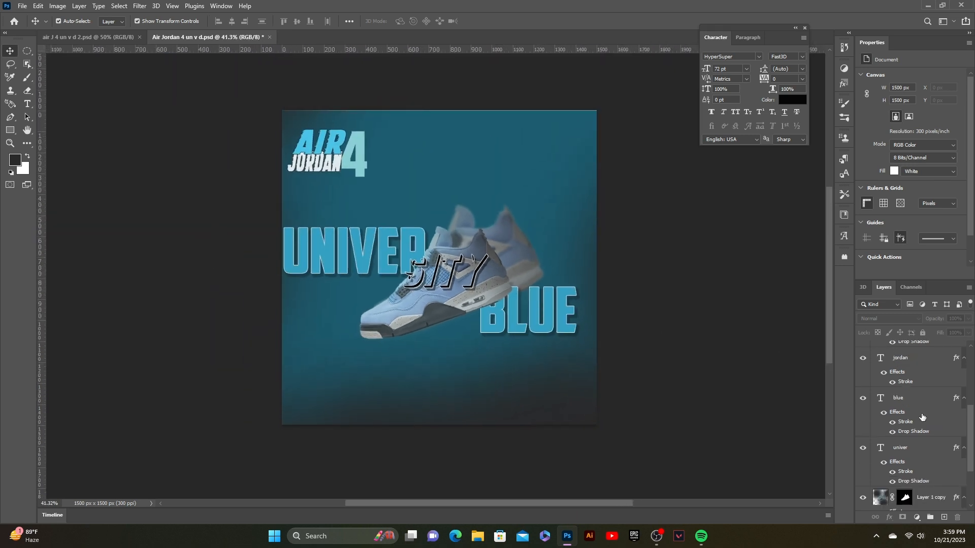
click(864, 460)
drag(525, 129, 296, 115)
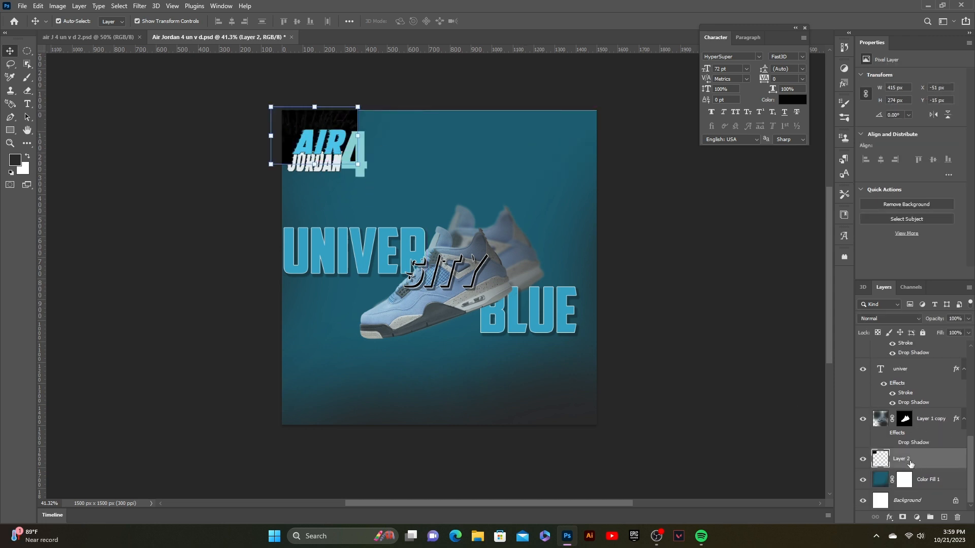
- Scale the texture layer up to cover the whole canvas and commit the transform
drag(911, 463, 901, 330)
drag(357, 162, 536, 407)
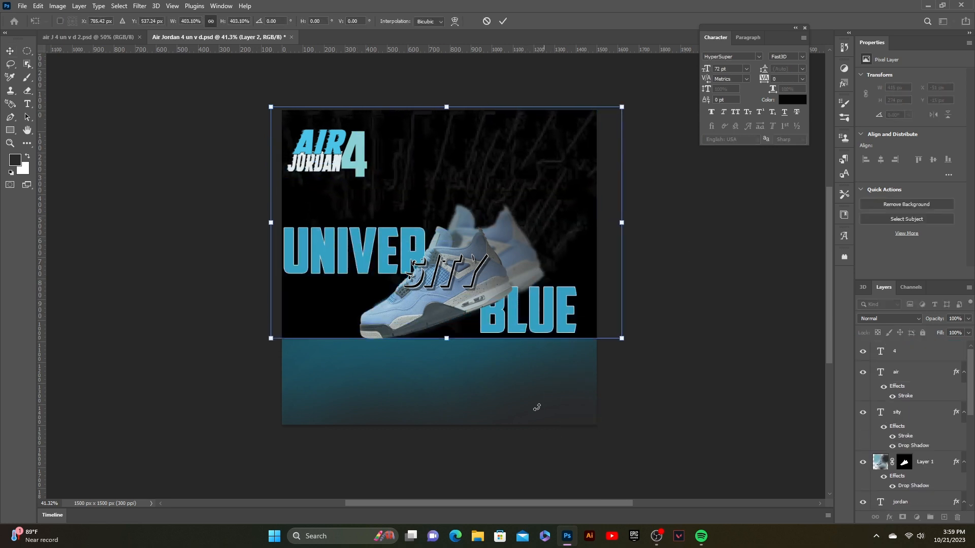
drag(443, 336, 447, 430)
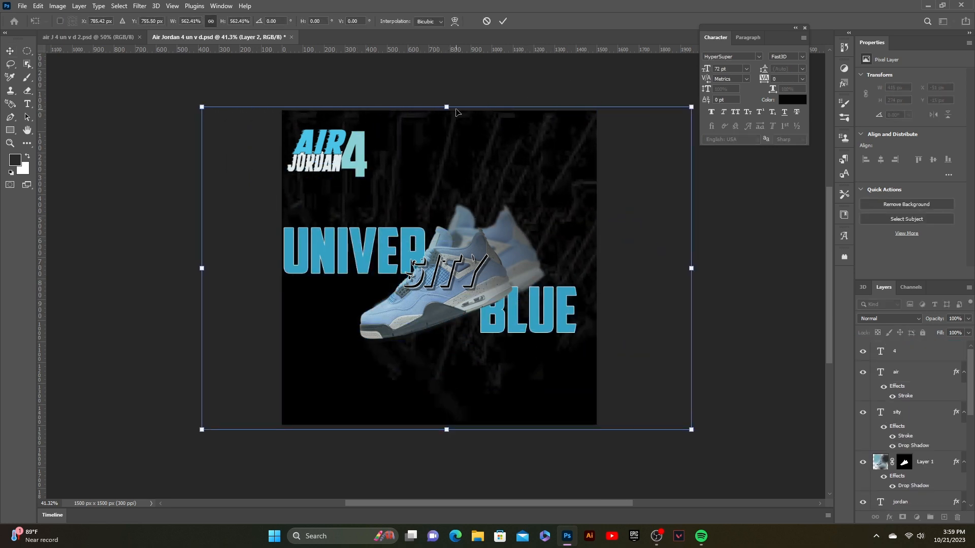
drag(493, 195, 451, 193)
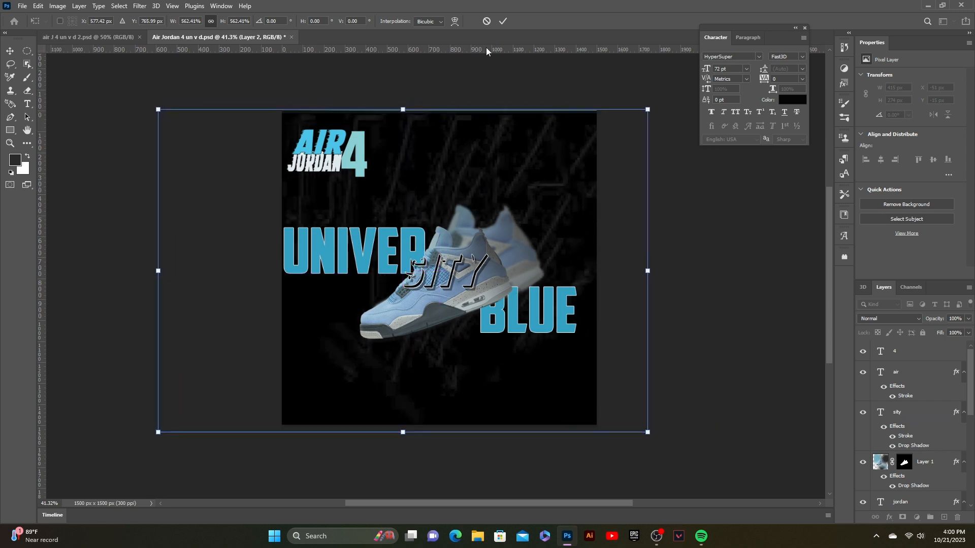
click(503, 21)
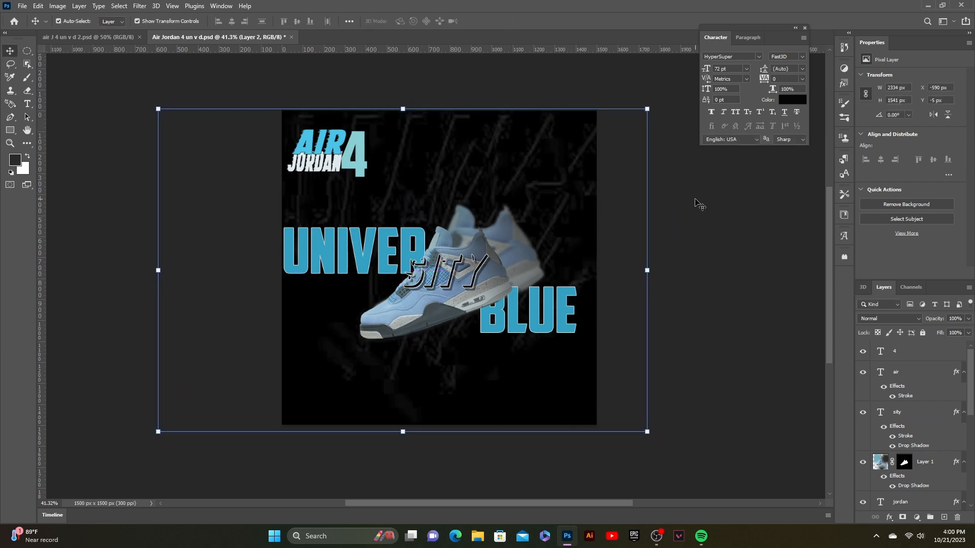
- Lower the texture layer's opacity so it blends with the teal background
click(963, 321)
text(73)
key(Return)
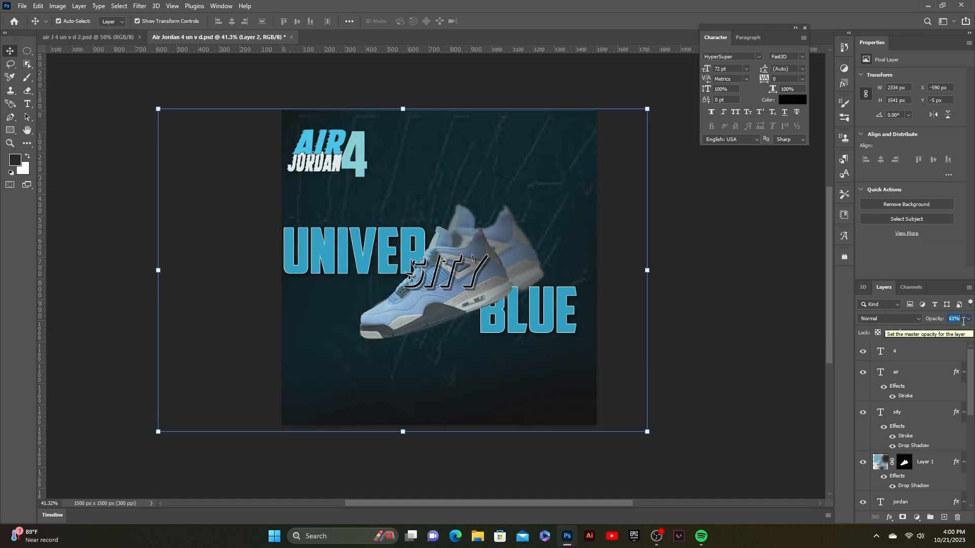
click(779, 274)
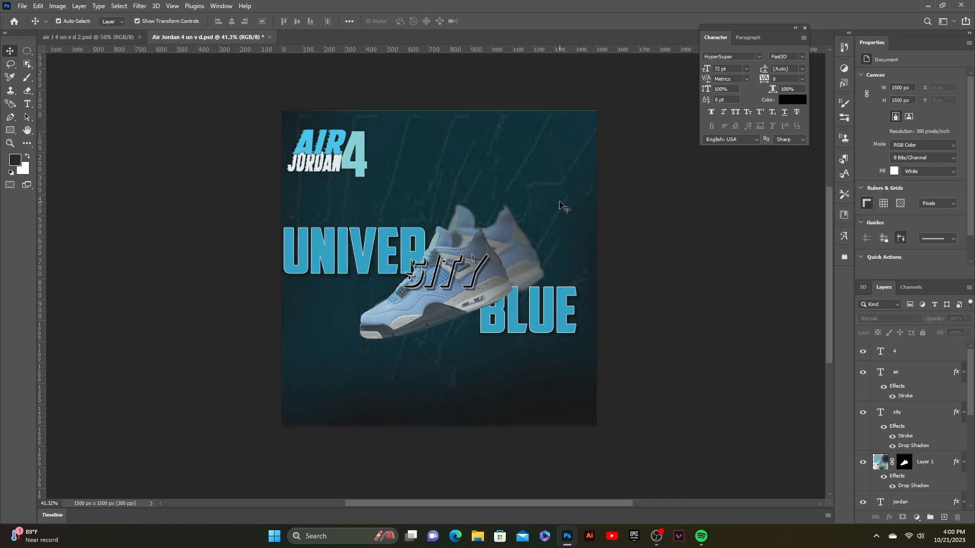
scroll(923, 463, down, 6)
click(913, 459)
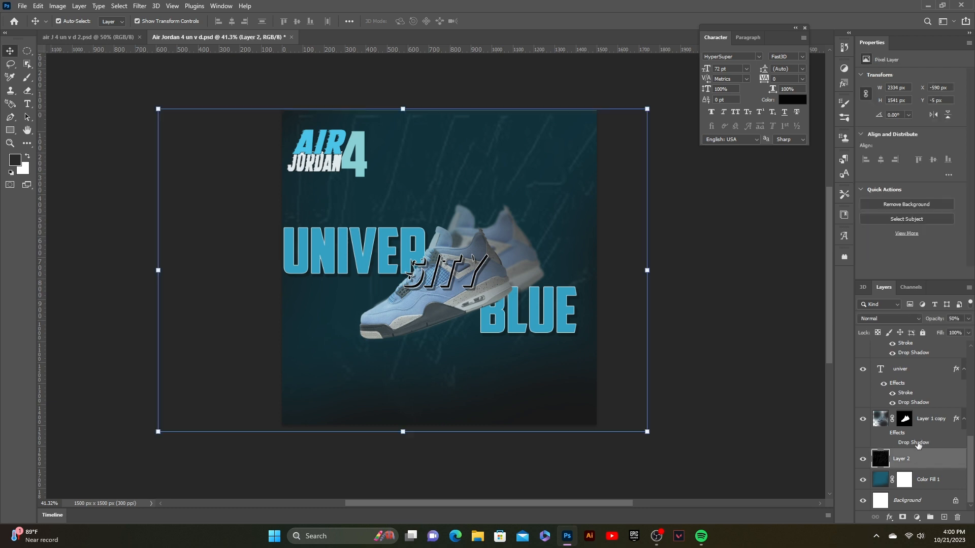
- Set the texture layer's opacity to 18% and deselect it
click(968, 318)
drag(937, 330, 936, 331)
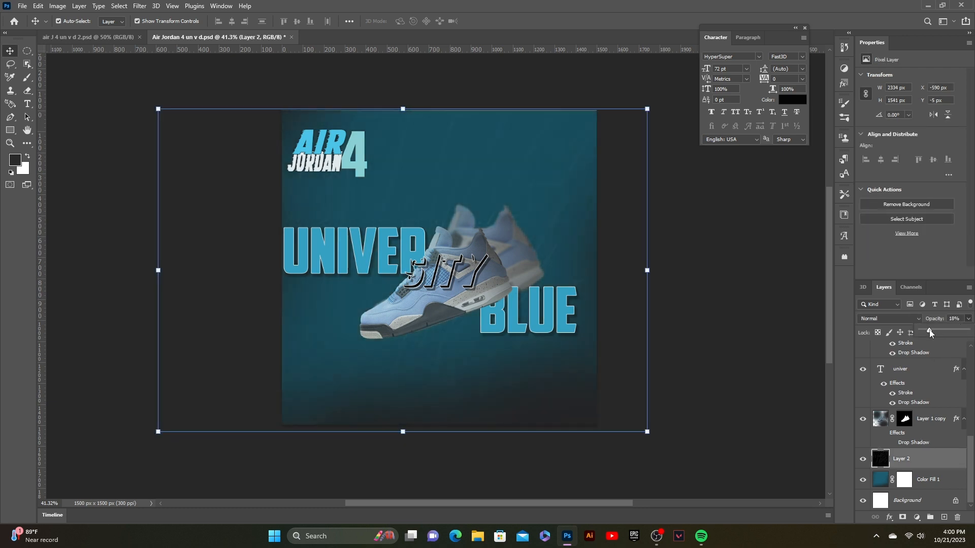
click(739, 277)
- Scale down the AIR JORDAN 4 logo text in the top-left corner and commit the transform
scroll(737, 280, down, 1)
scroll(714, 275, down, 1)
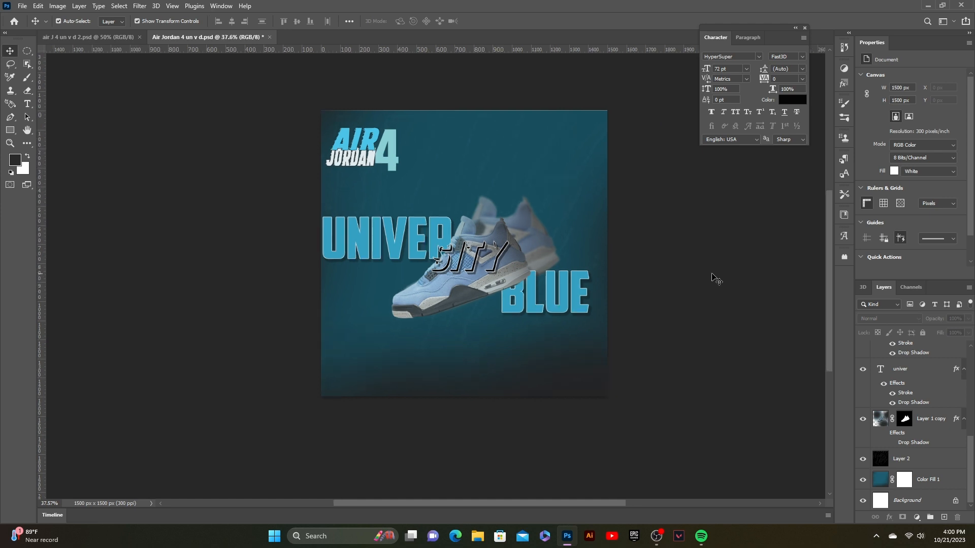
scroll(712, 274, up, 2)
scroll(712, 274, down, 1)
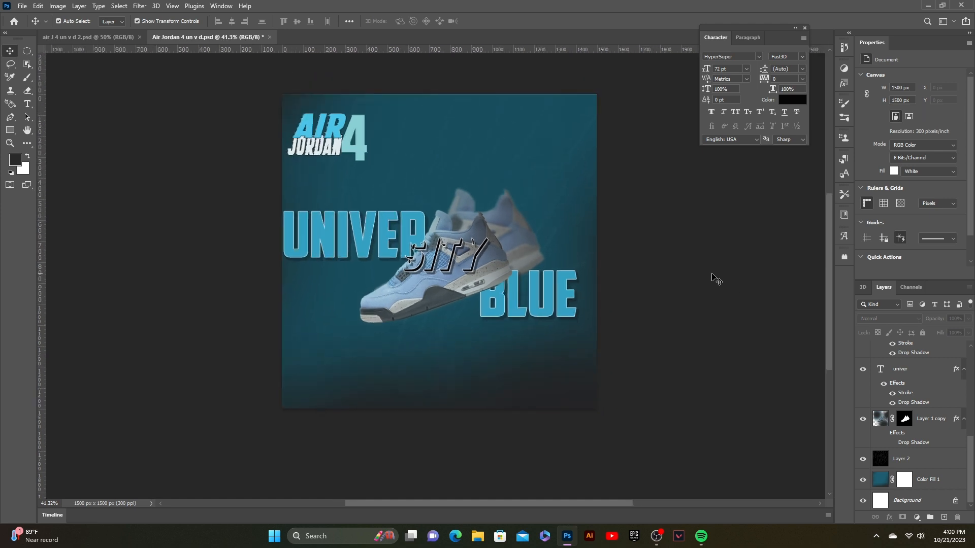
drag(712, 274, 722, 285)
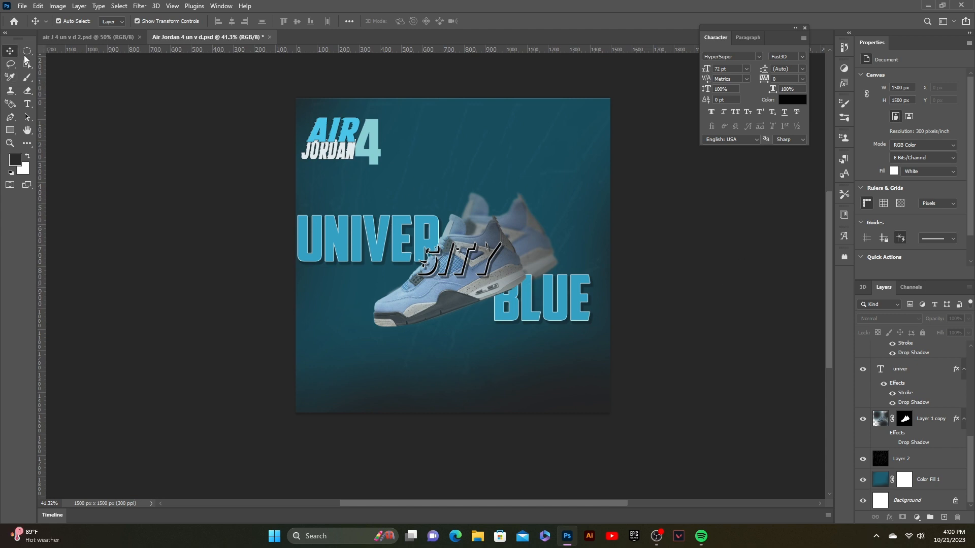
click(324, 128)
shift+click(338, 148)
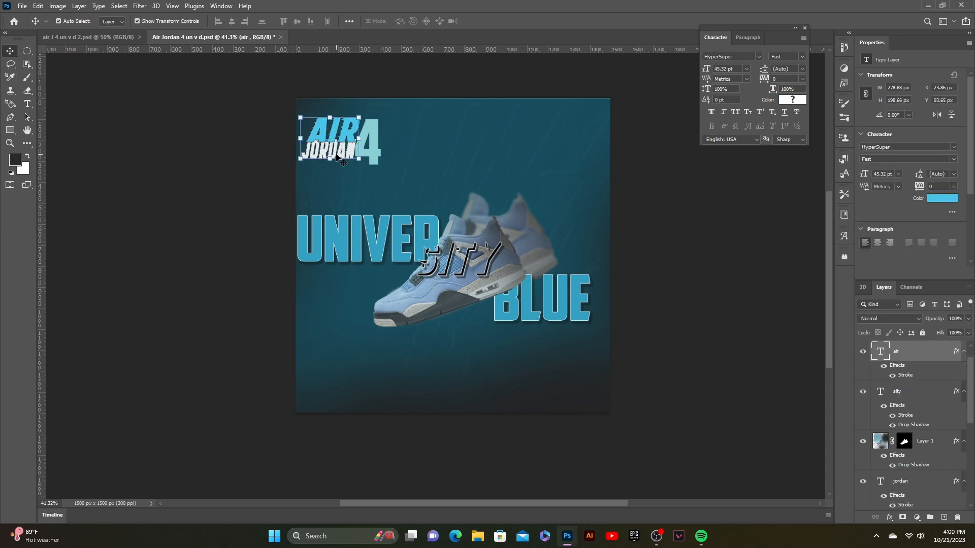
shift+click(374, 140)
mouse_move(349, 141)
mouse_down()
mouse_move(343, 130)
mouse_move(370, 142)
mouse_move(354, 126)
mouse_move(361, 146)
mouse_up()
click(503, 21)
click(344, 122)
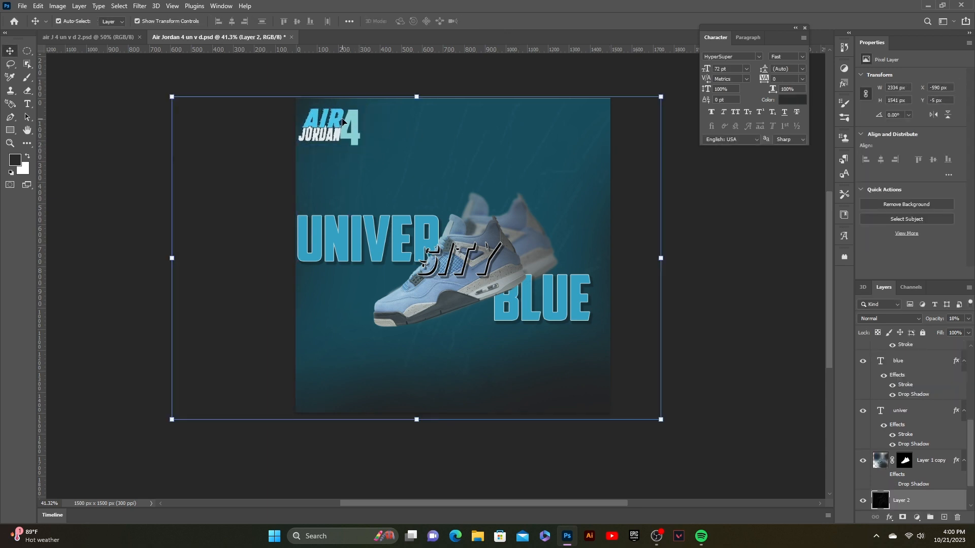
click(716, 199)
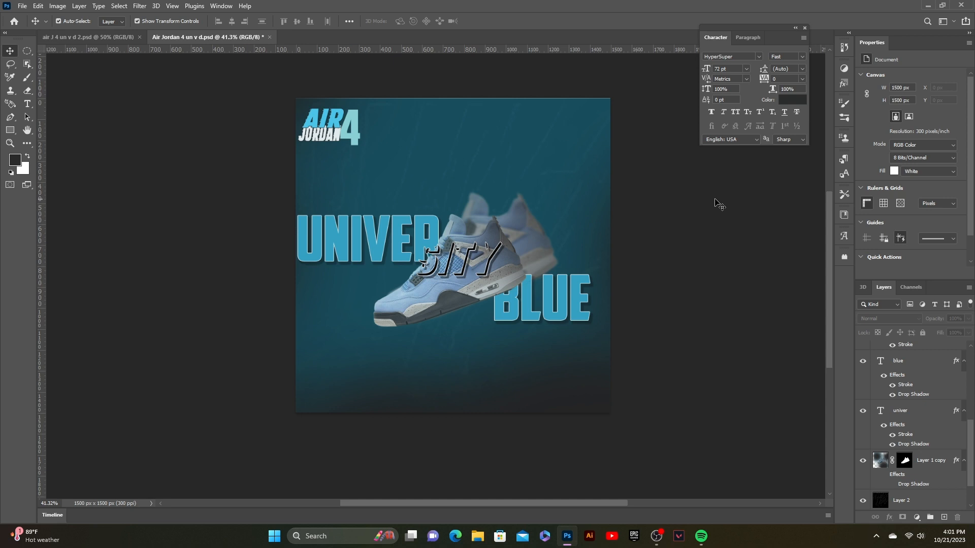
- Draw a curved Pen-tool shape sweeping from above the top-left corner across the canvas down past the bottom edge
scroll(263, 295, down, 1)
key(p)
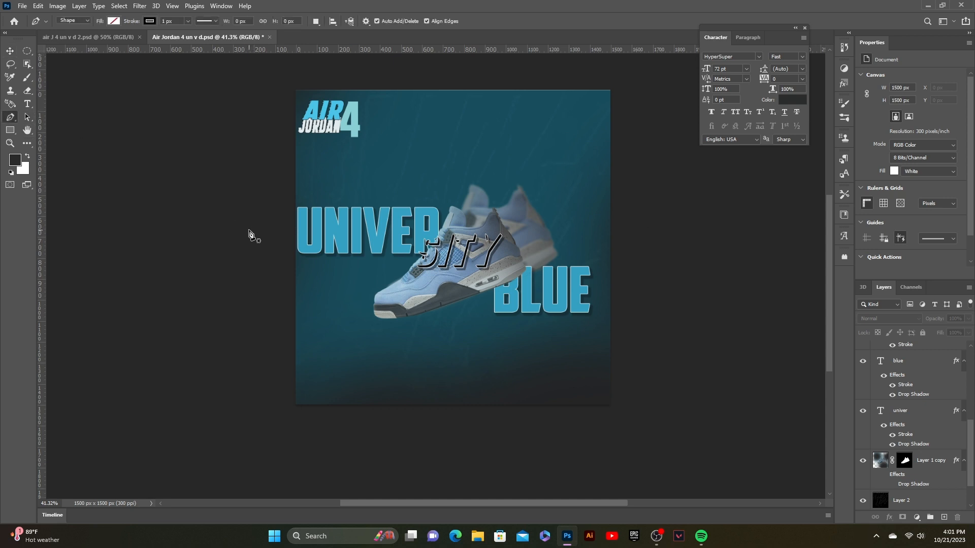
click(249, 230)
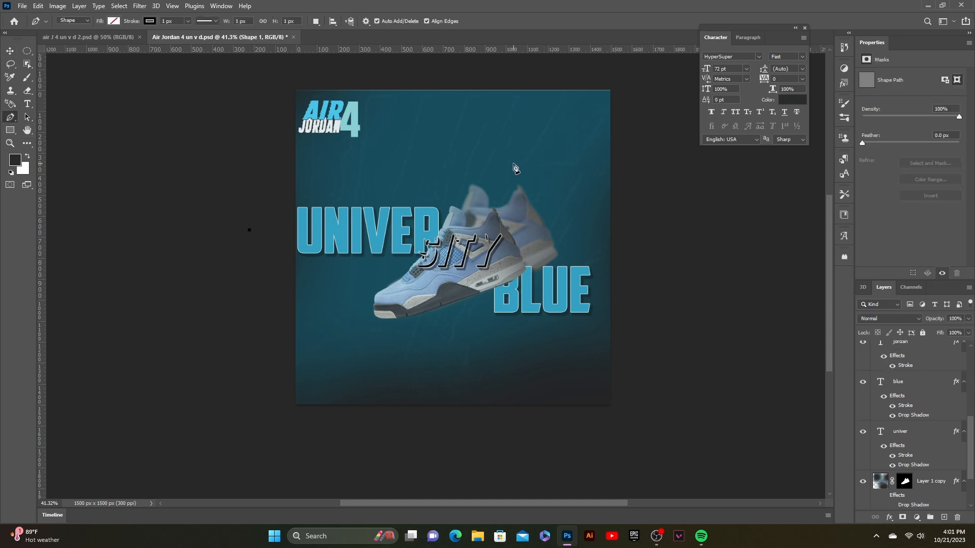
key(ctrl+z)
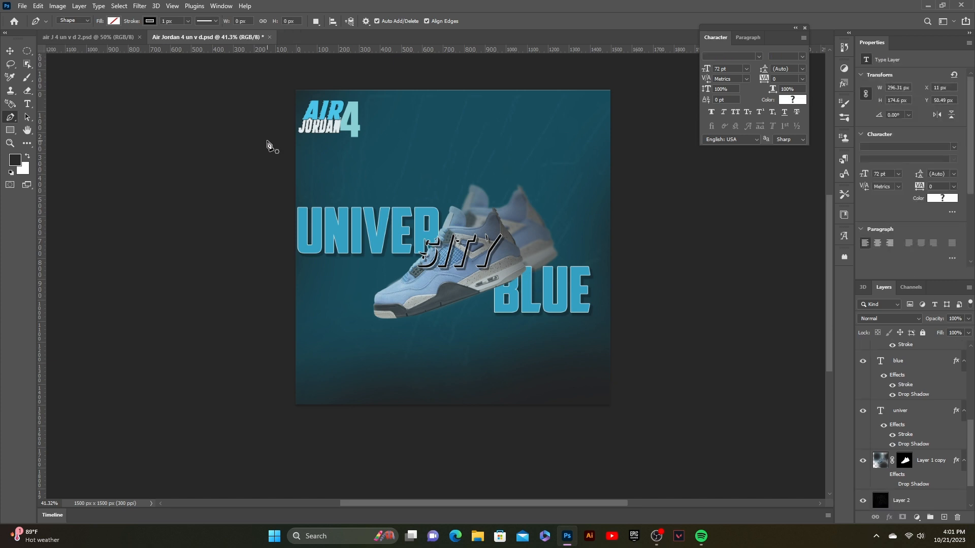
key(ctrl+shift+z)
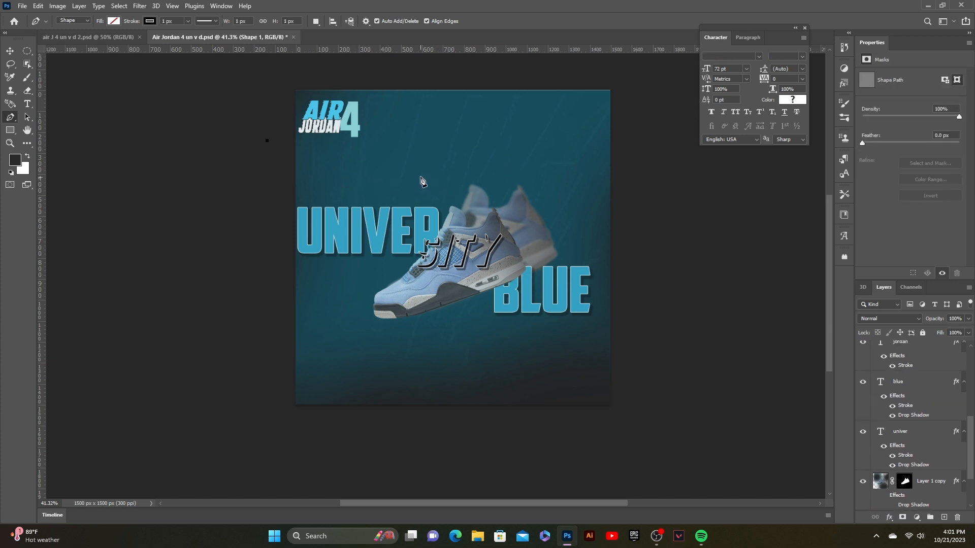
drag(421, 176, 496, 167)
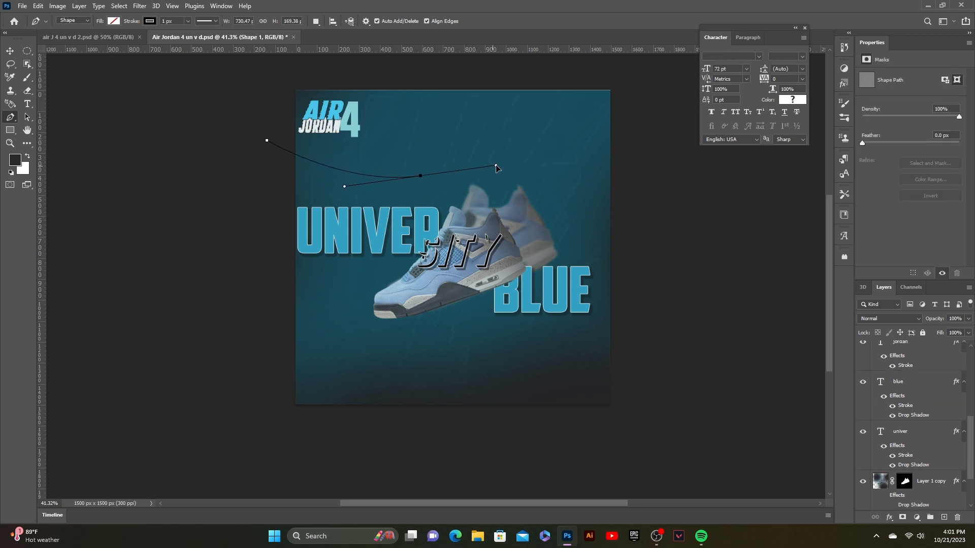
click(580, 209)
key(ctrl+z)
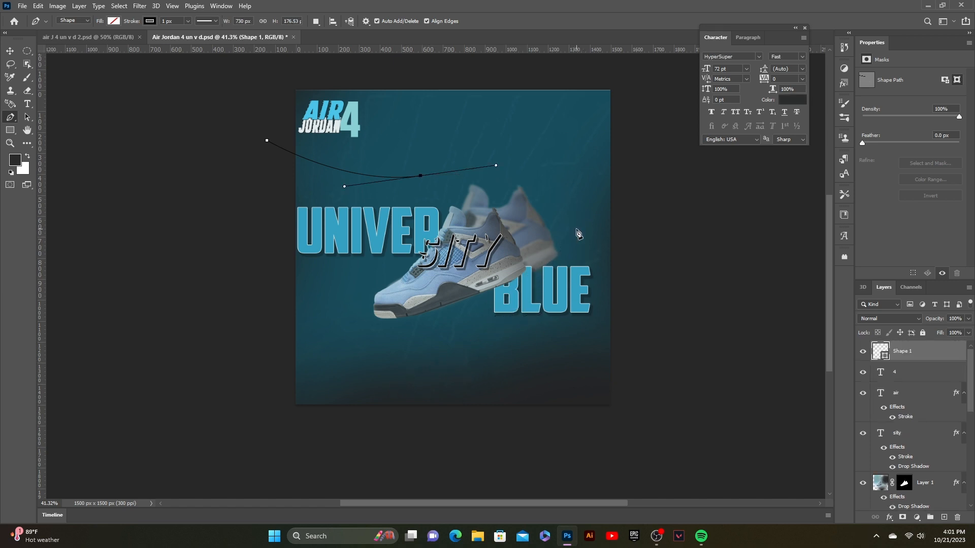
drag(577, 223, 575, 252)
drag(410, 348, 387, 388)
click(384, 413)
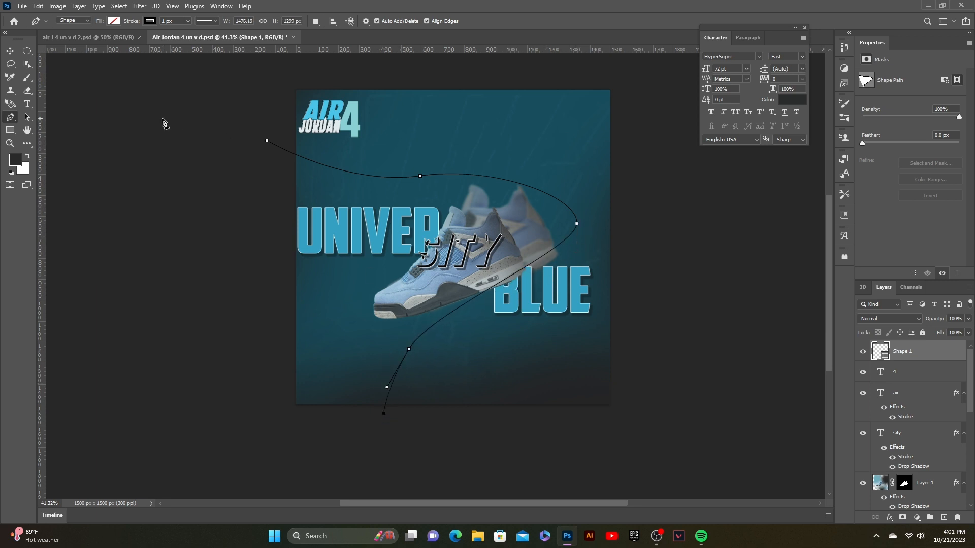
- Add a 2 px stroke to the curve shape, sampling its light blue colour from the design
click(9, 51)
click(890, 517)
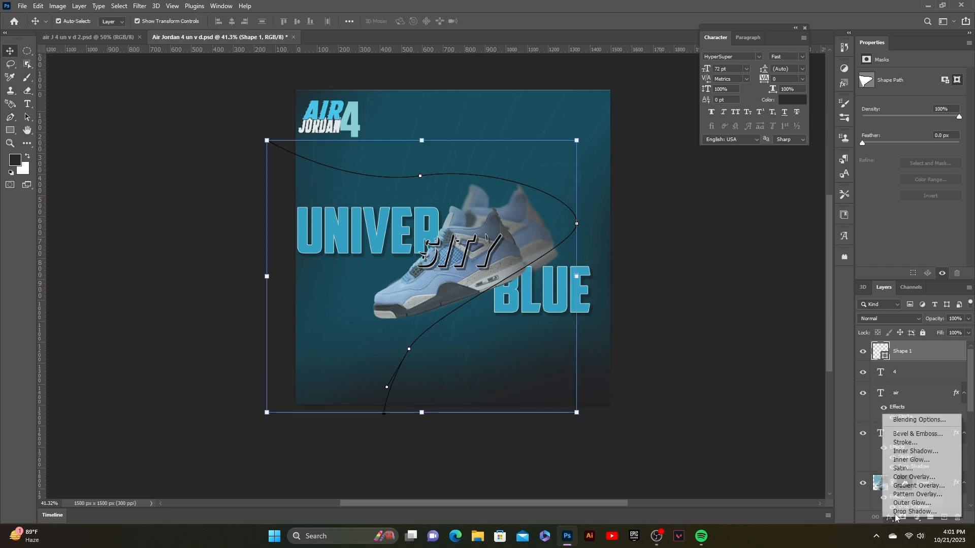
click(904, 442)
click(734, 361)
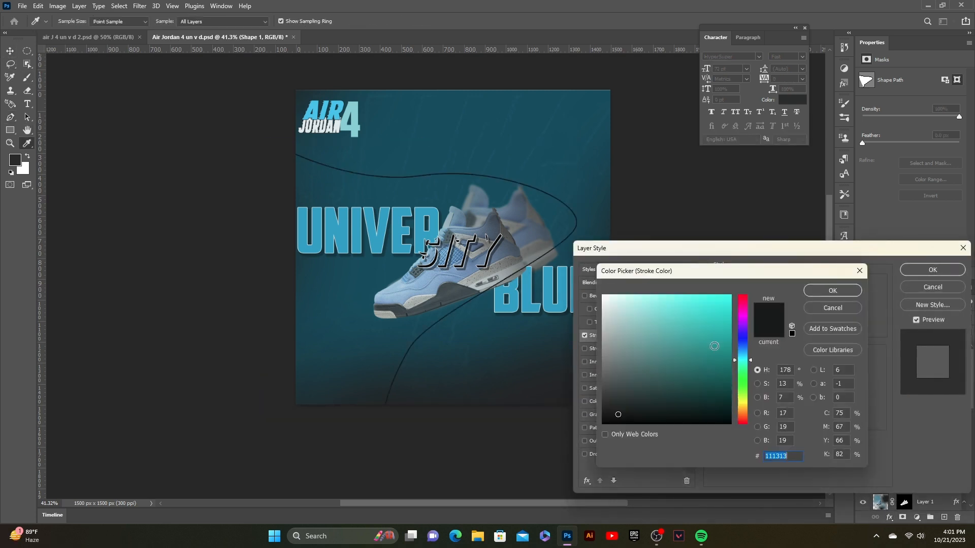
click(712, 371)
click(416, 285)
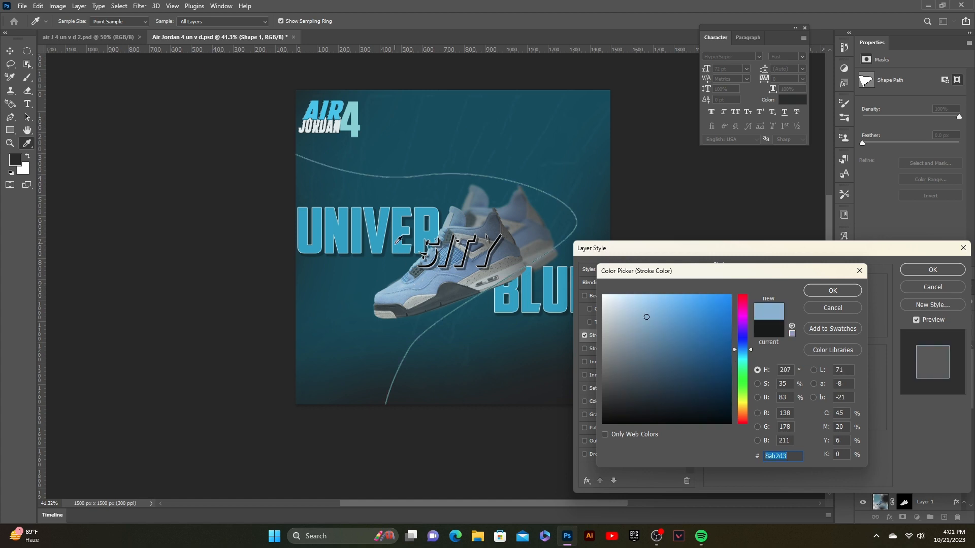
click(401, 239)
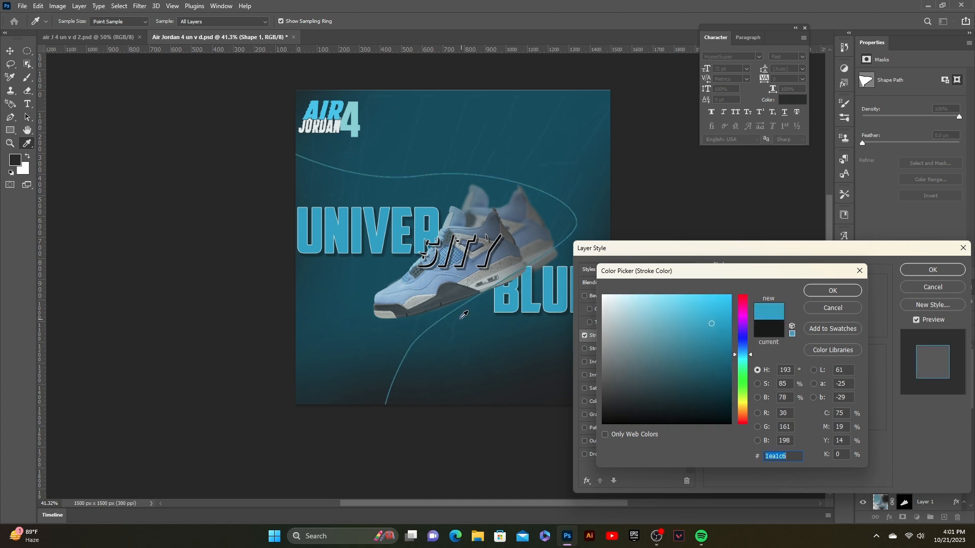
click(430, 284)
click(381, 243)
click(842, 288)
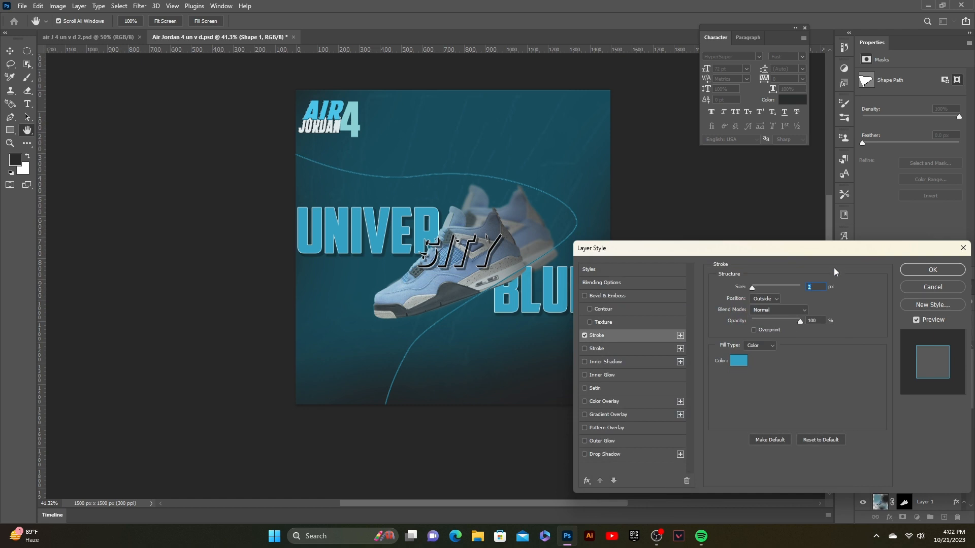
click(934, 270)
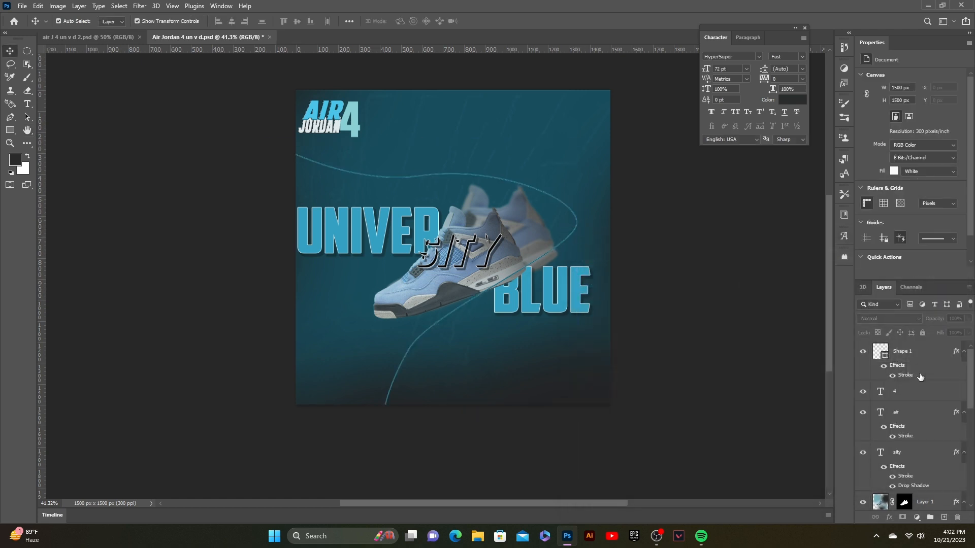
- Move the curve layer beneath the shoe layer and rotate the curve about 15 degrees
mouse_move(920, 376)
mouse_down()
mouse_move(907, 371)
mouse_move(883, 500)
mouse_move(869, 508)
mouse_move(886, 512)
mouse_up()
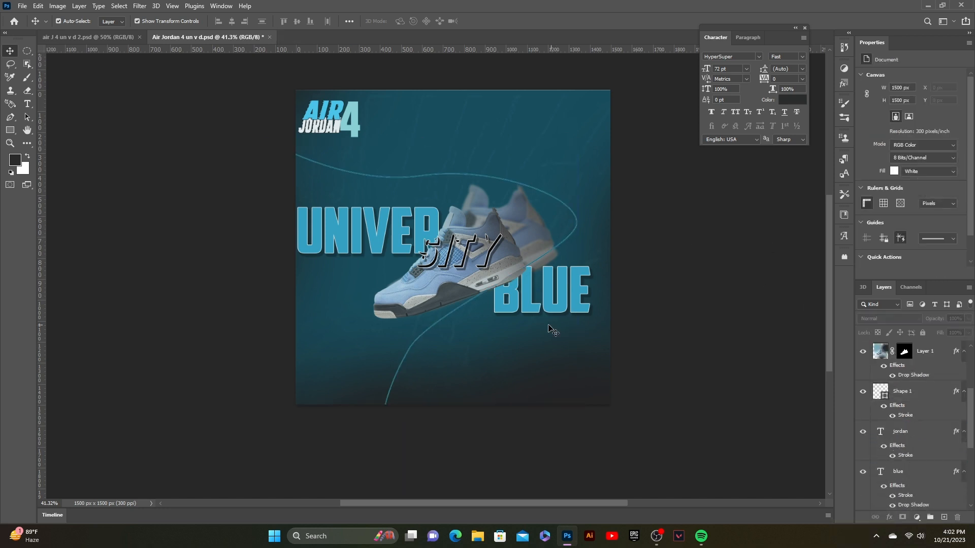
click(899, 391)
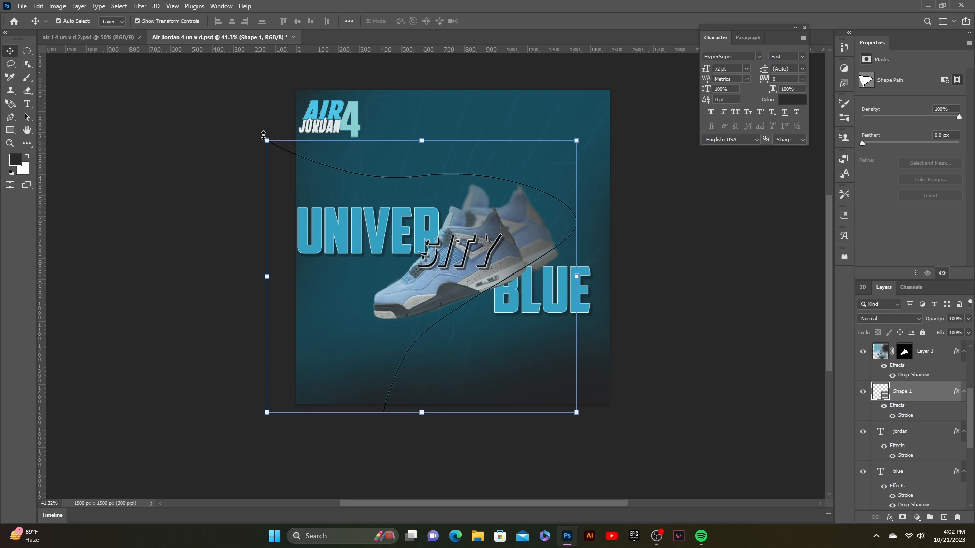
drag(263, 135, 277, 76)
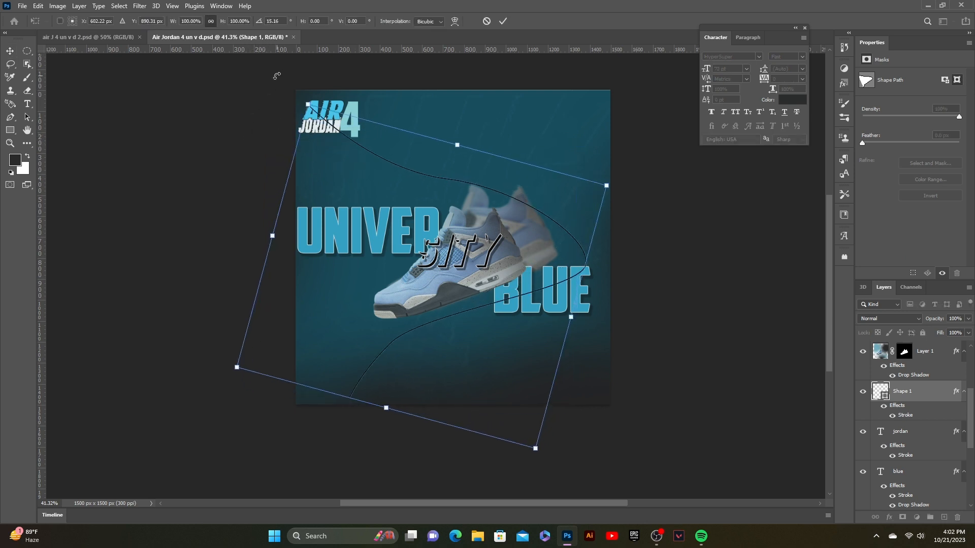
key(Return)
click(635, 160)
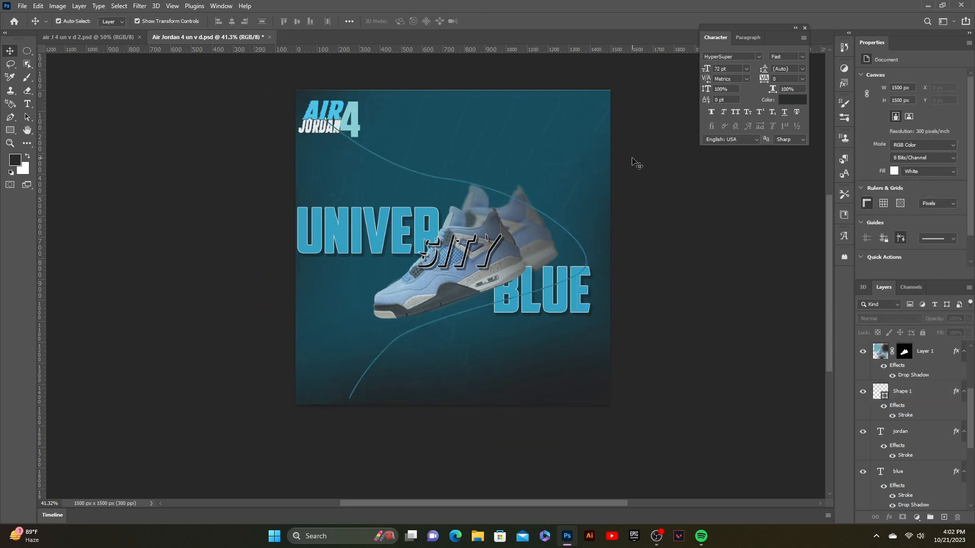
- Stretch the curve's bounding box slightly toward the canvas's bottom-left corner and commit the transform
click(346, 136)
click(901, 502)
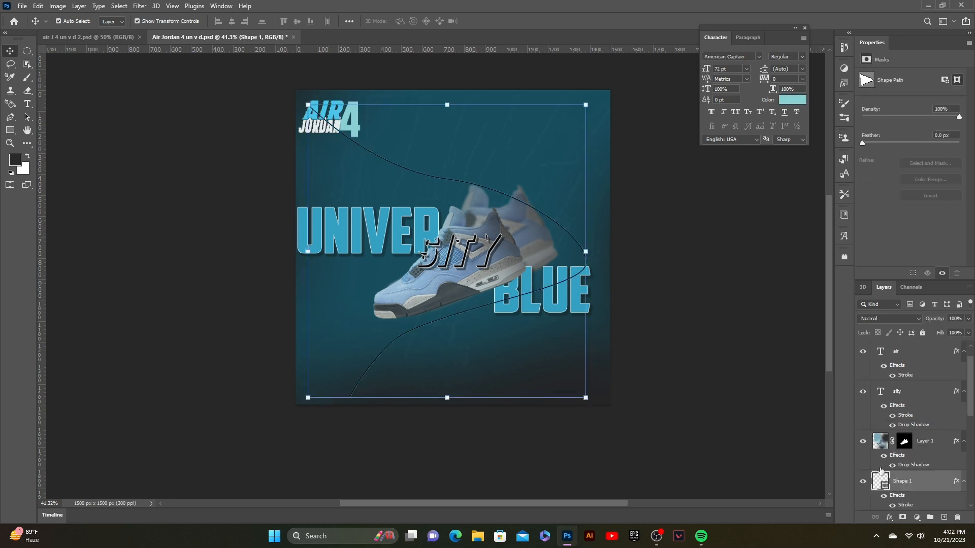
drag(307, 398, 299, 408)
click(504, 22)
click(615, 189)
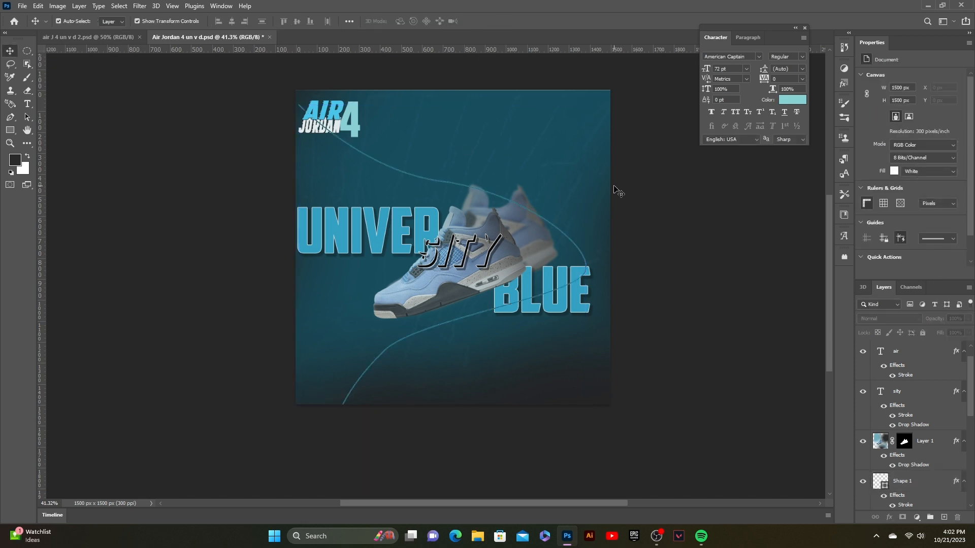
- Pick a light blue foreground colour sampled from the shoe for brushing on the Color Fill 1 layer
scroll(355, 132, down, 3)
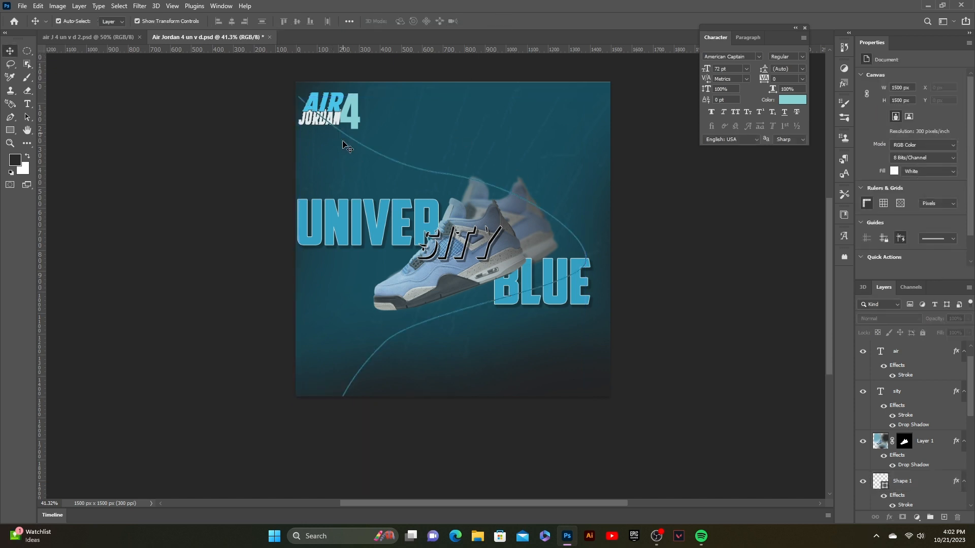
scroll(441, 290, up, 2)
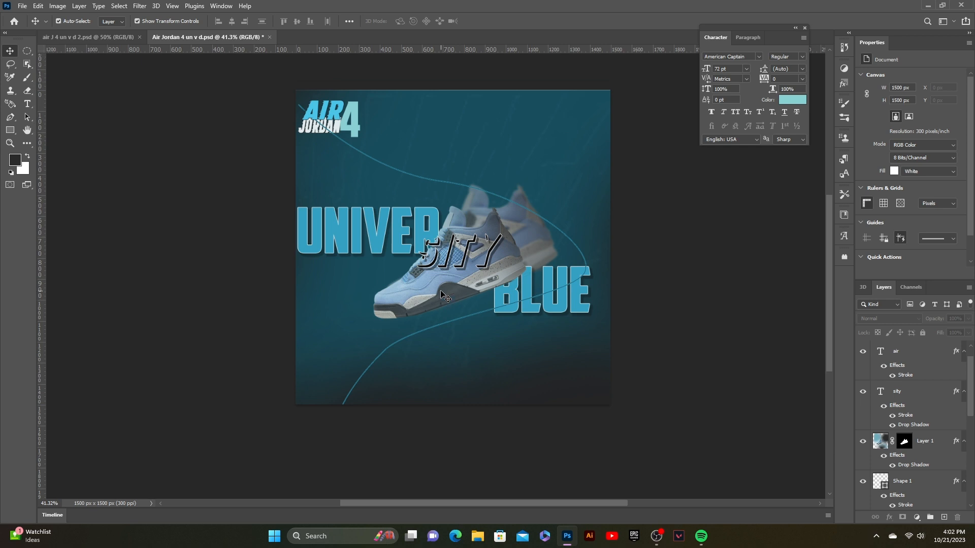
scroll(444, 296, up, 2)
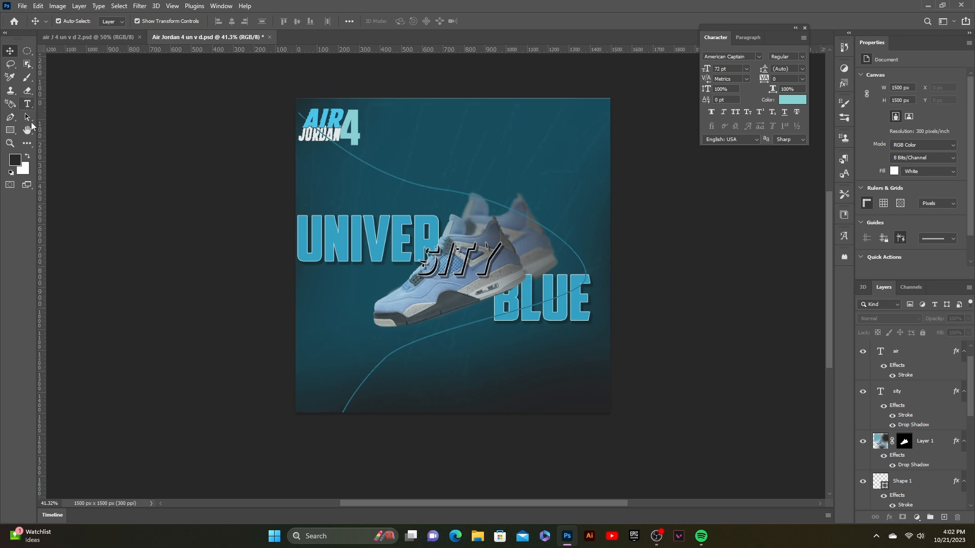
scroll(907, 471, down, 5)
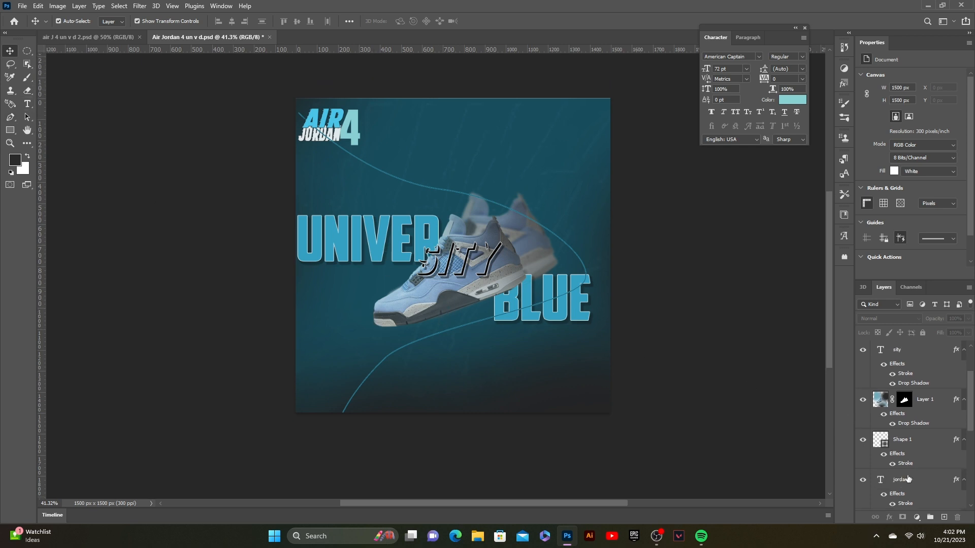
click(880, 481)
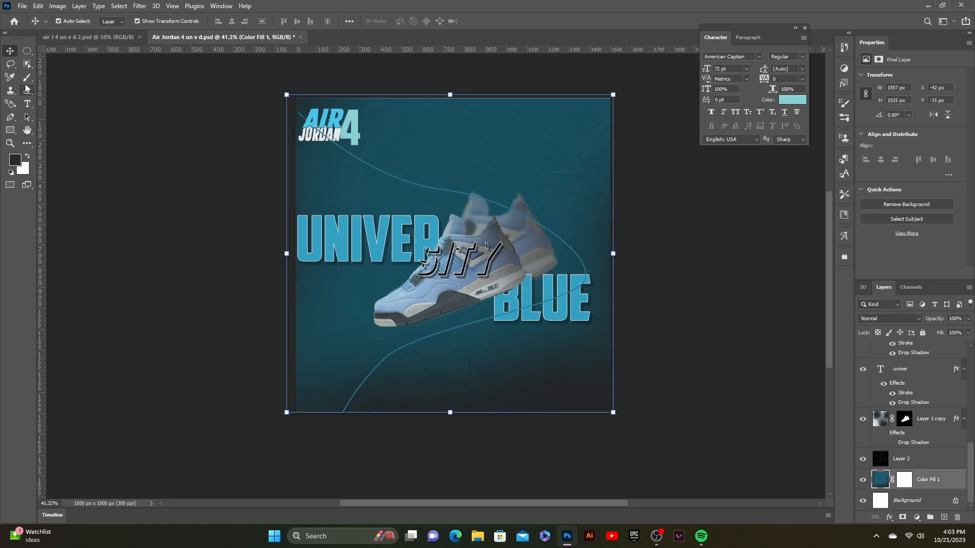
click(27, 78)
click(15, 160)
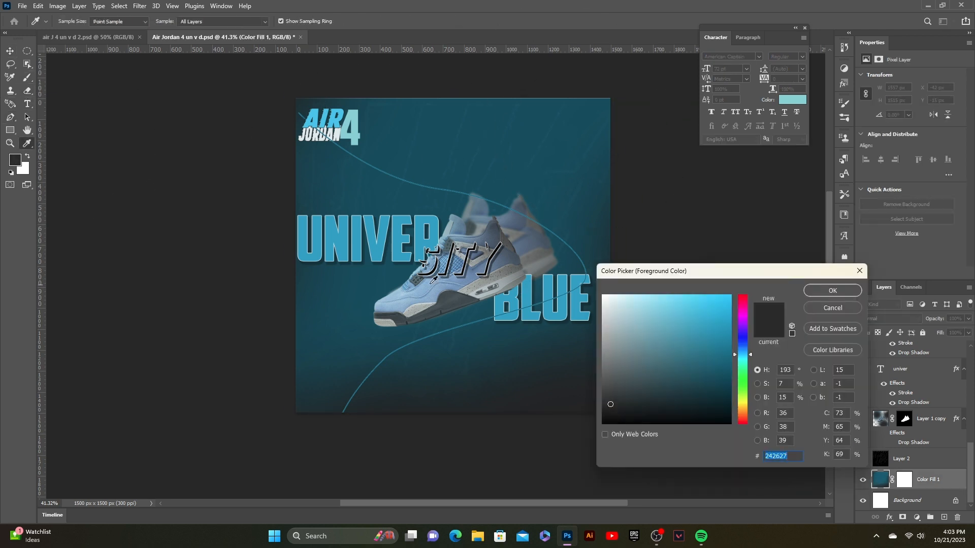
click(419, 295)
click(834, 293)
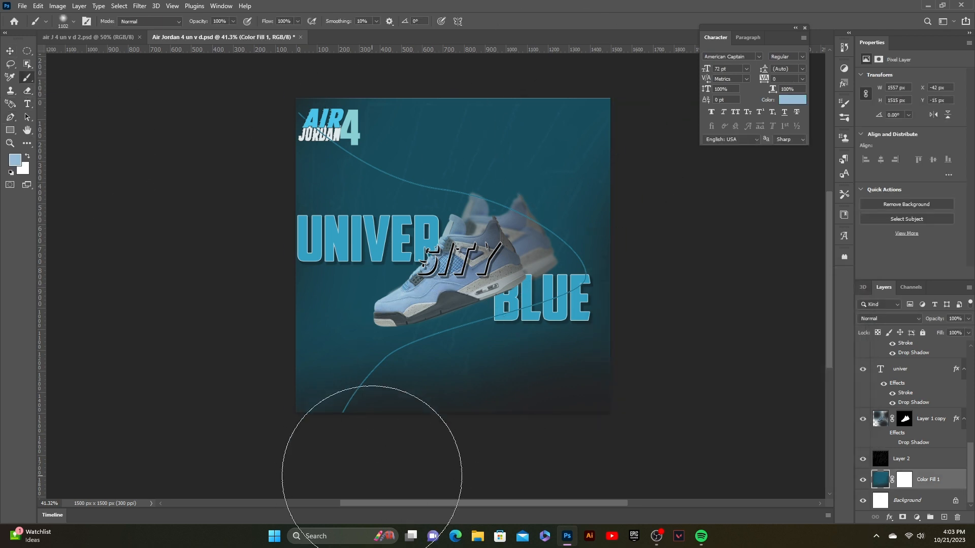
key(ctrl+z)
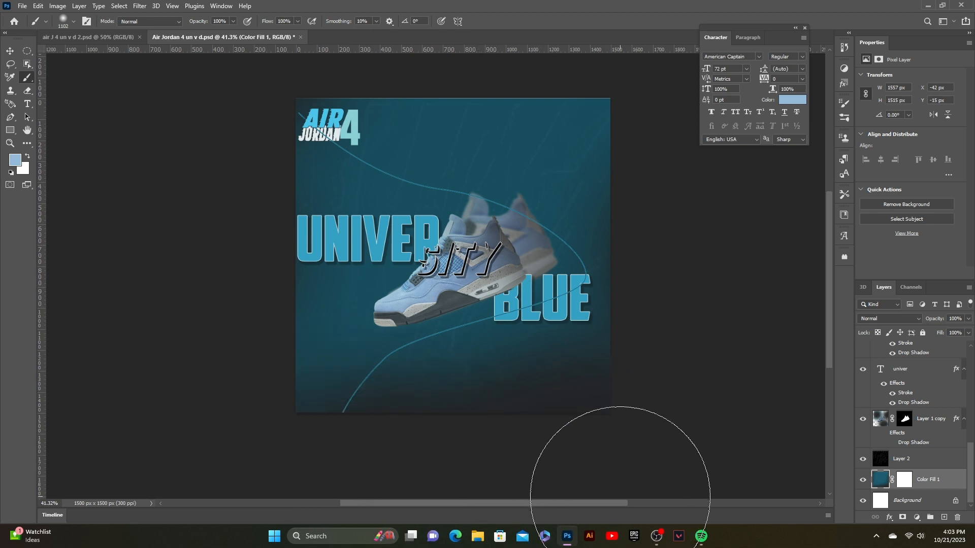
click(619, 496)
key(ctrl+z)
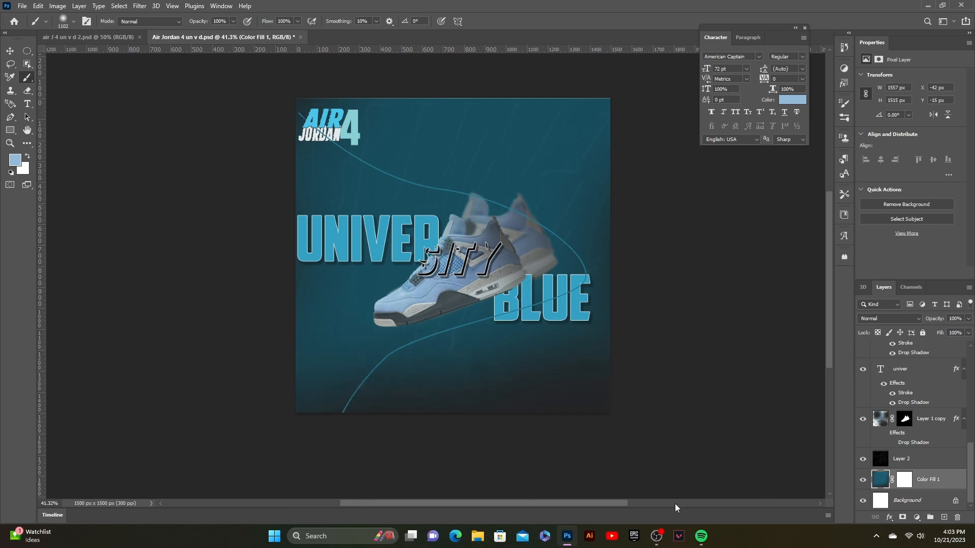
click(660, 54)
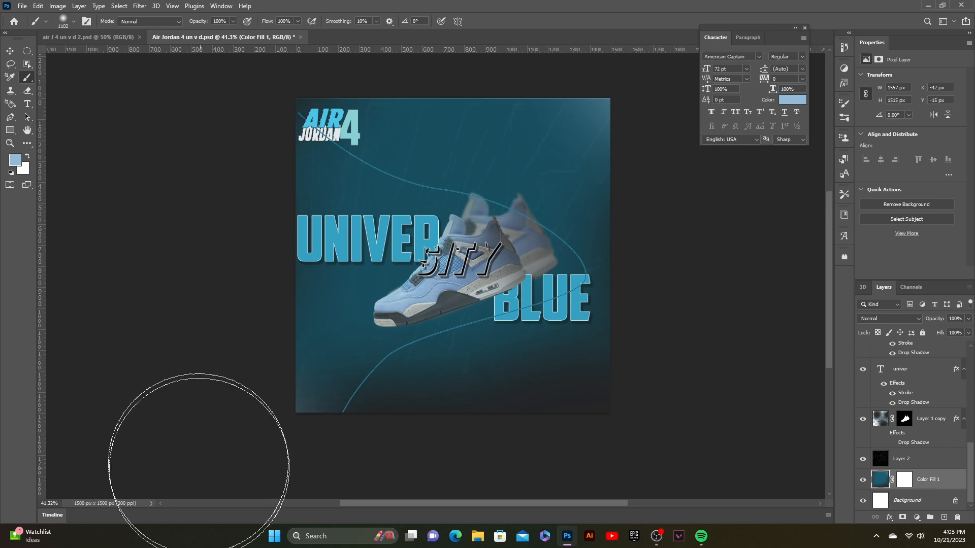
- Deselect all layers and review the whole poster design at different zoom levels and positions
click(13, 53)
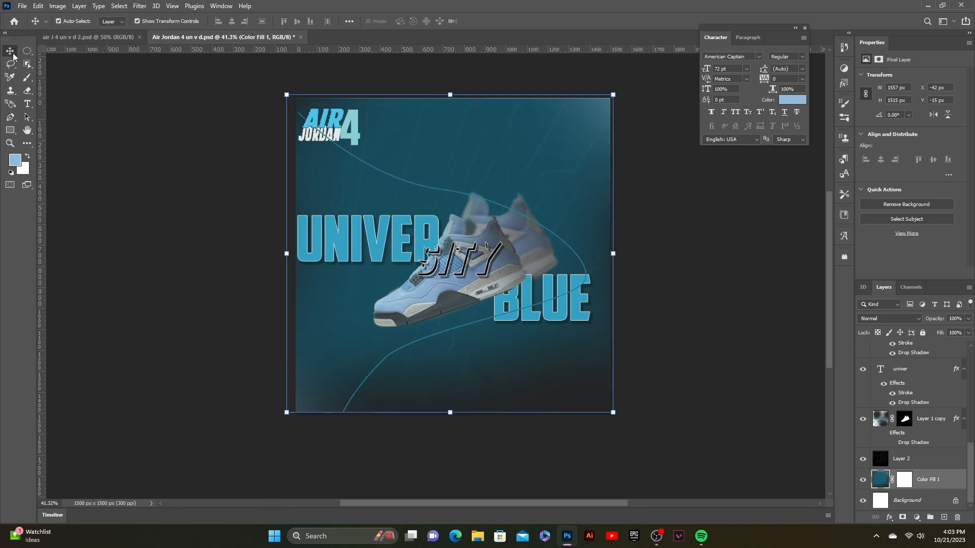
click(228, 242)
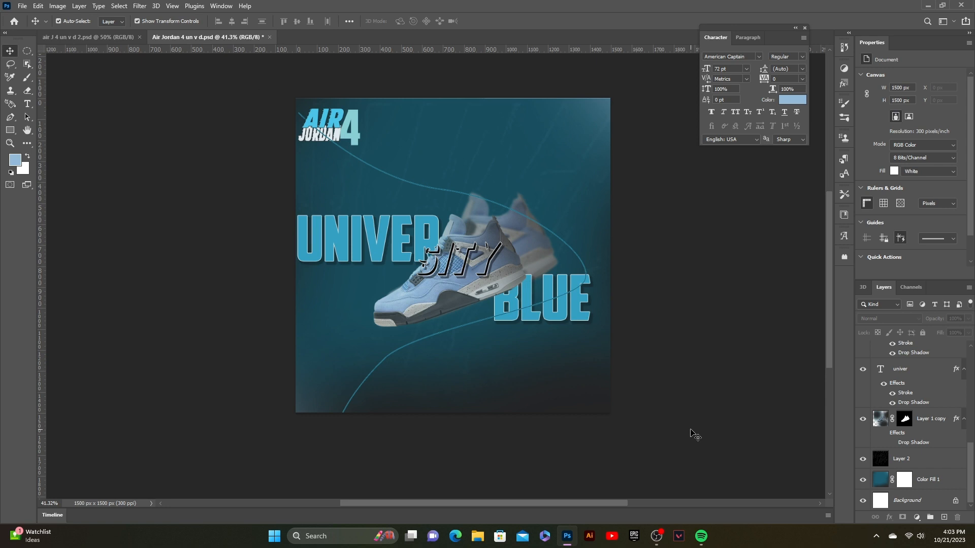
scroll(668, 351, up, 1)
scroll(668, 352, down, 6)
scroll(668, 352, up, 5)
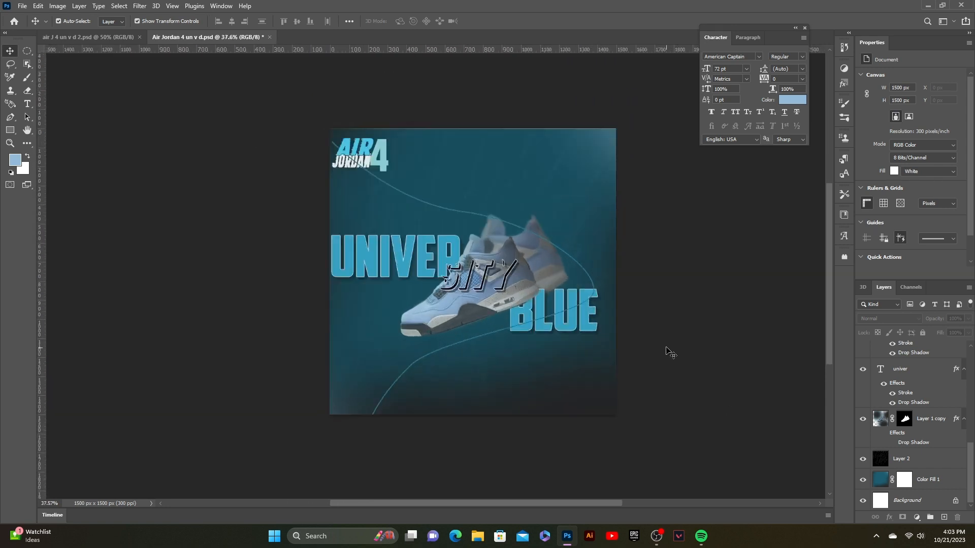
mouse_move(535, 315)
mouse_down()
mouse_move(483, 327)
mouse_move(527, 328)
mouse_up()
key(super)
key(super)
scroll(655, 293, up, 3)
scroll(655, 293, down, 3)
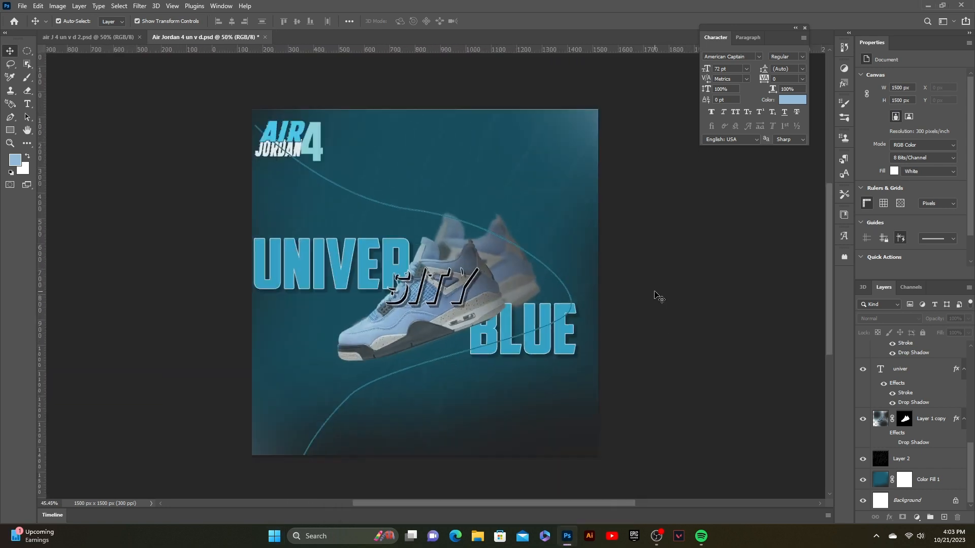
drag(521, 277, 500, 273)
scroll(613, 283, up, 1)
scroll(612, 283, up, 2)
drag(448, 295, 523, 299)
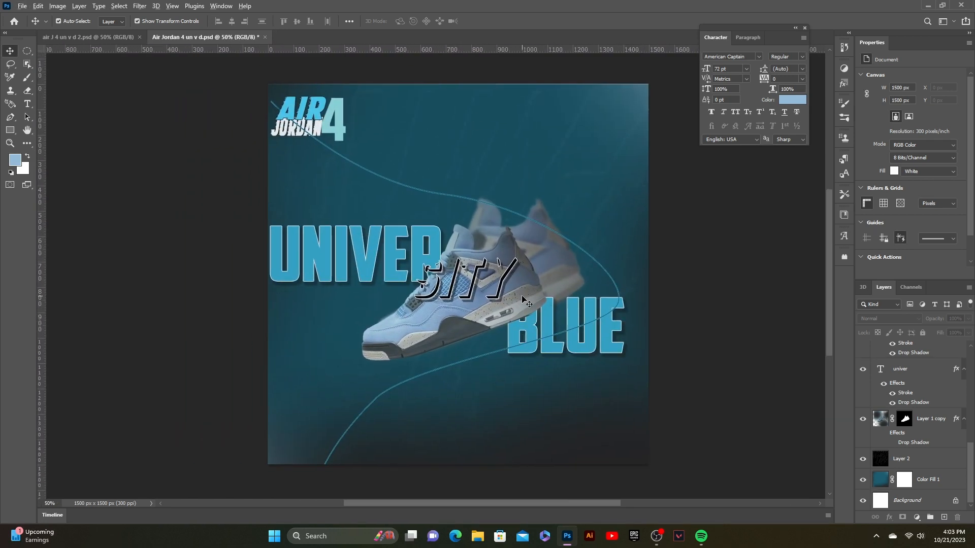
scroll(523, 298, down, 2)
scroll(523, 299, up, 1)
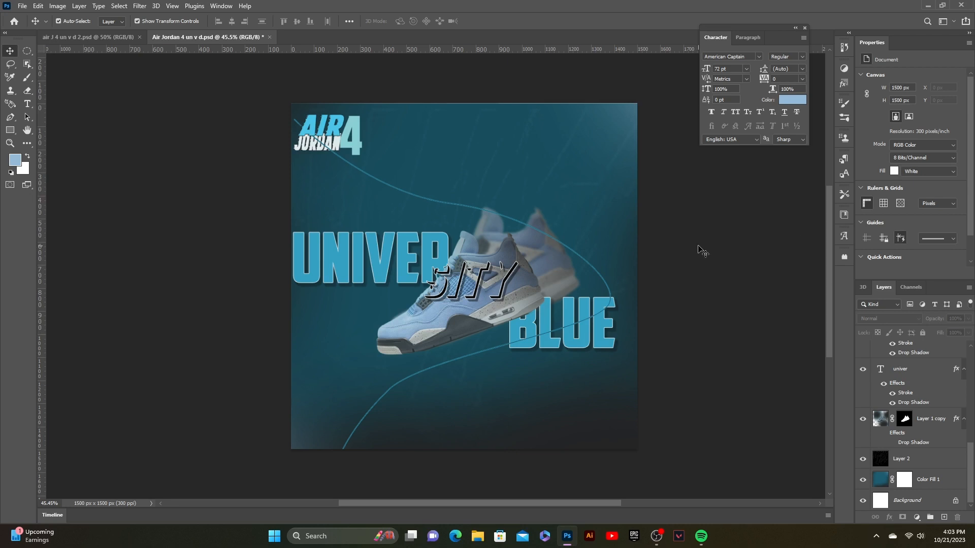